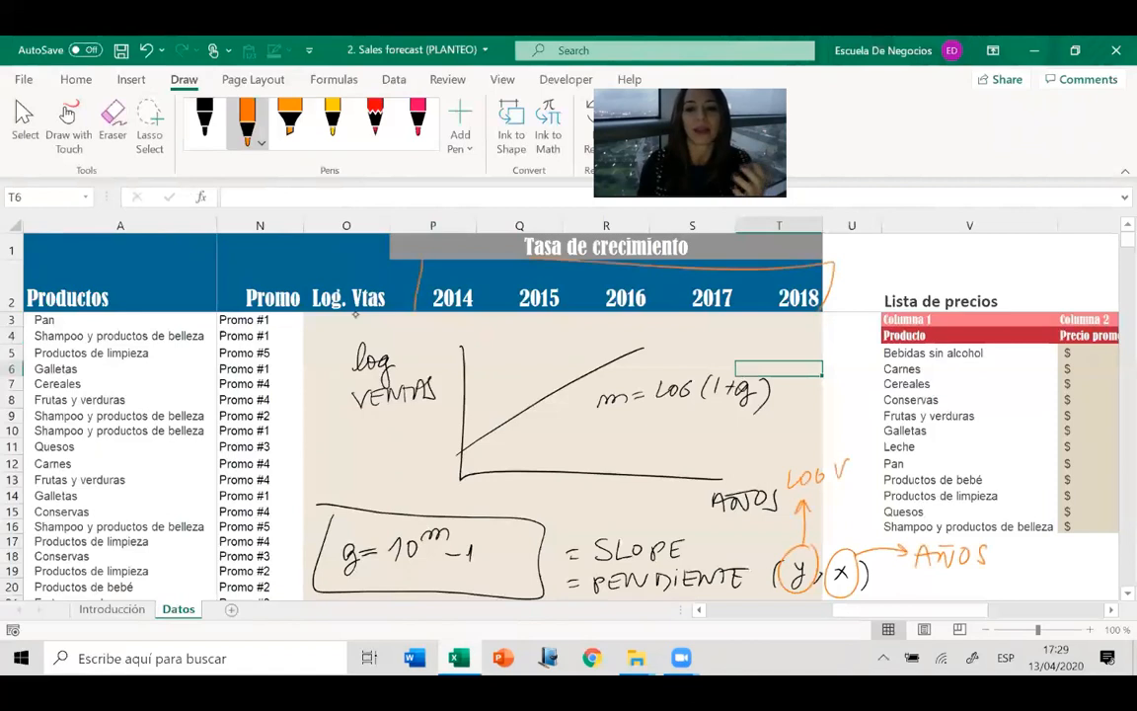
Annotate the sheet in orange ink, labelling the circled year headers AÑOS and the outlined row beneath them LOG VTAS.
drag(857, 262, 864, 282)
drag(852, 274, 862, 274)
drag(865, 280, 873, 271)
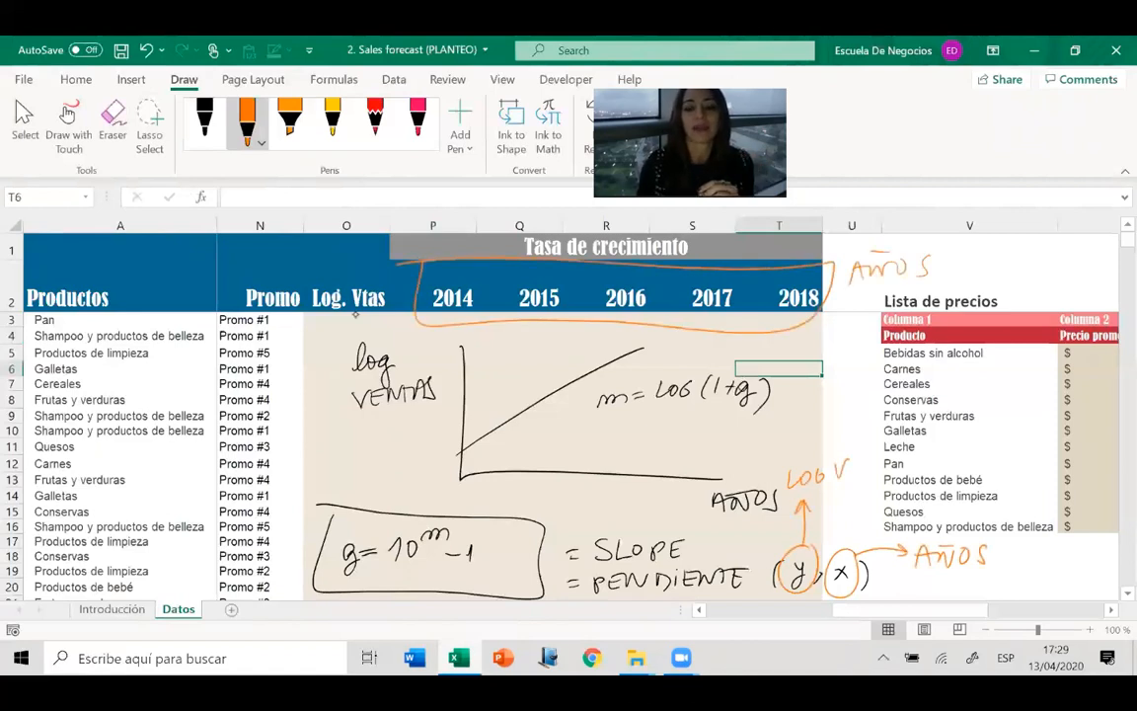
mouse_move(429, 328)
mouse_down()
mouse_move(463, 345)
mouse_move(665, 345)
mouse_move(809, 328)
mouse_up()
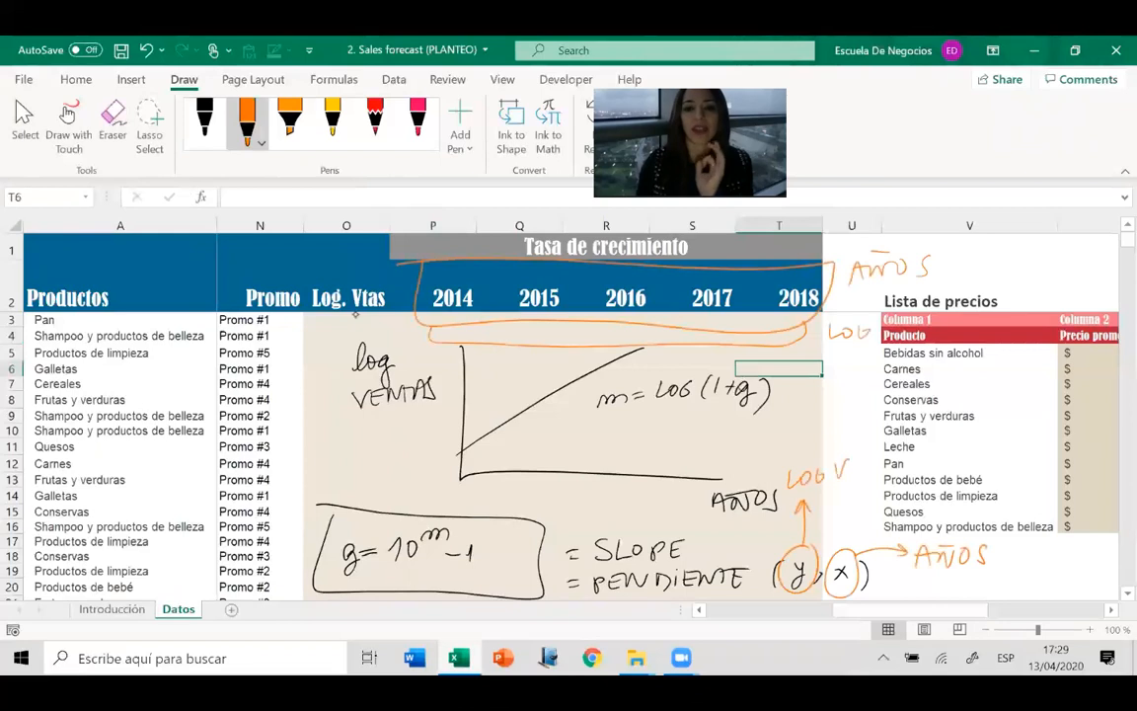
drag(847, 350, 877, 359)
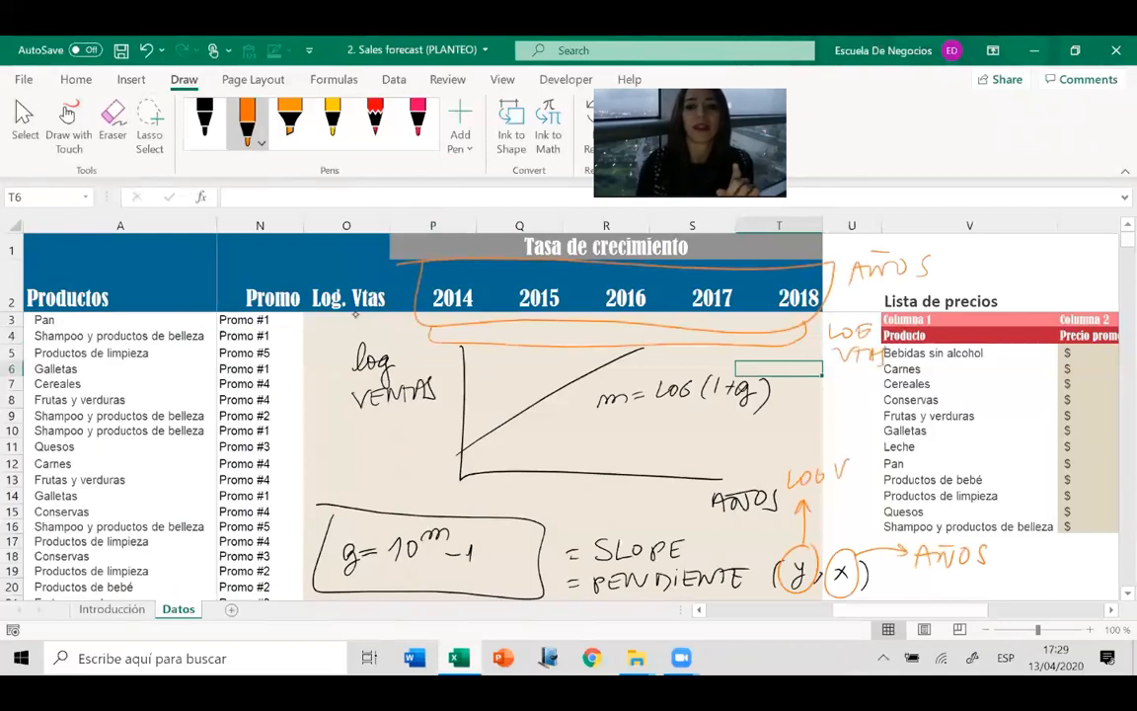
Erase all the handwritten ink annotations from the sheet and return to normal cell selection.
click(113, 120)
mouse_move(612, 262)
mouse_down()
mouse_move(627, 346)
mouse_move(901, 269)
mouse_move(860, 333)
mouse_move(833, 334)
mouse_up()
drag(766, 393, 604, 399)
drag(730, 386, 463, 425)
mouse_move(624, 548)
mouse_down()
mouse_move(596, 582)
mouse_move(868, 572)
mouse_up()
mouse_move(652, 551)
mouse_down()
mouse_move(736, 489)
mouse_move(849, 469)
mouse_move(868, 552)
mouse_move(987, 555)
mouse_up()
mouse_move(340, 495)
mouse_down()
mouse_move(326, 523)
mouse_move(449, 538)
mouse_up()
mouse_move(361, 351)
mouse_down()
mouse_move(370, 395)
mouse_move(429, 383)
mouse_up()
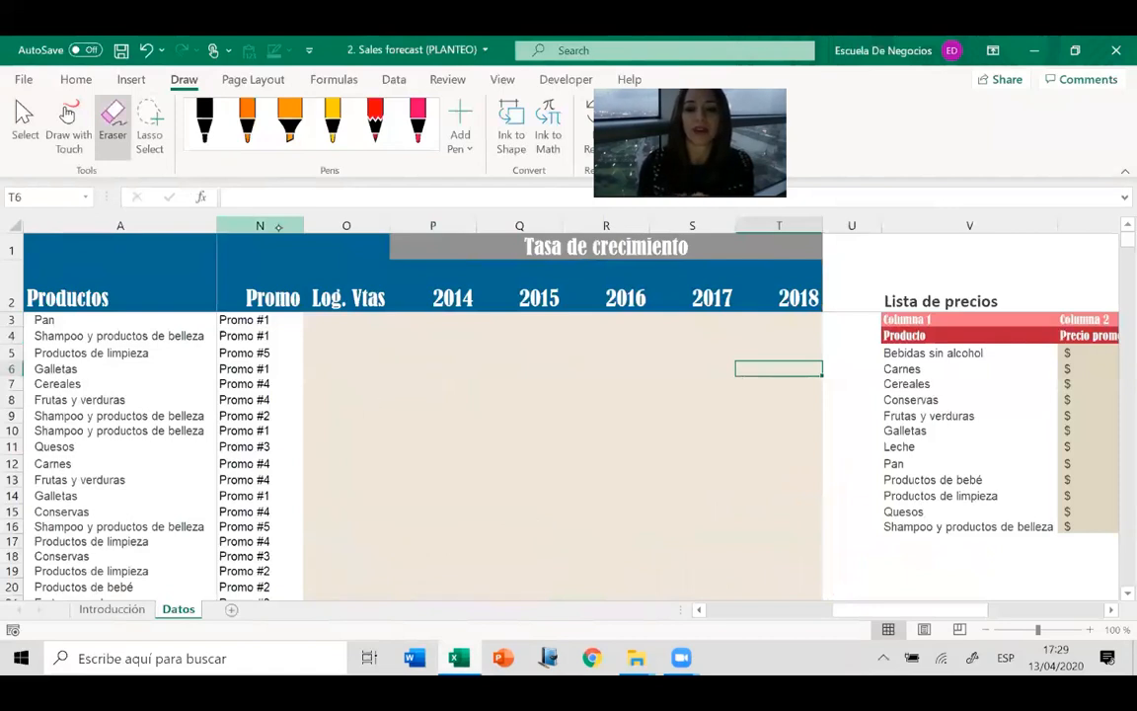
click(25, 116)
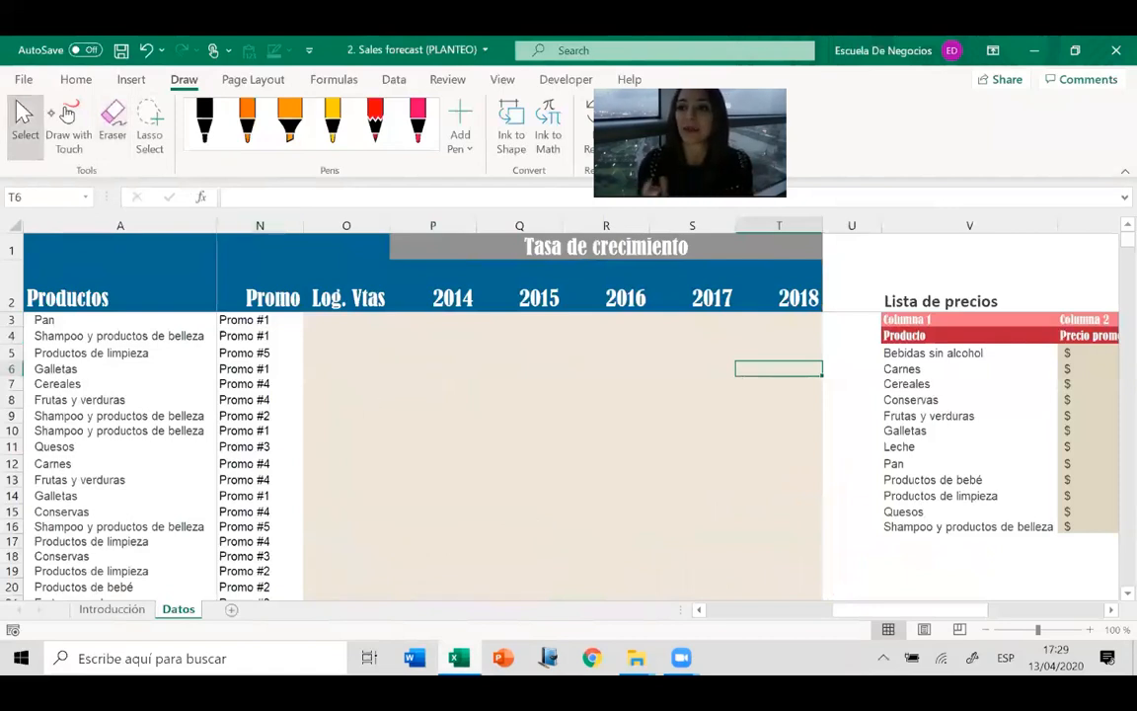
Enter the formula +log(H3) in cell P3 to compute the logarithm of Pan's 2014 sales.
click(421, 333)
key(Up)
key(Up)
key(Up)
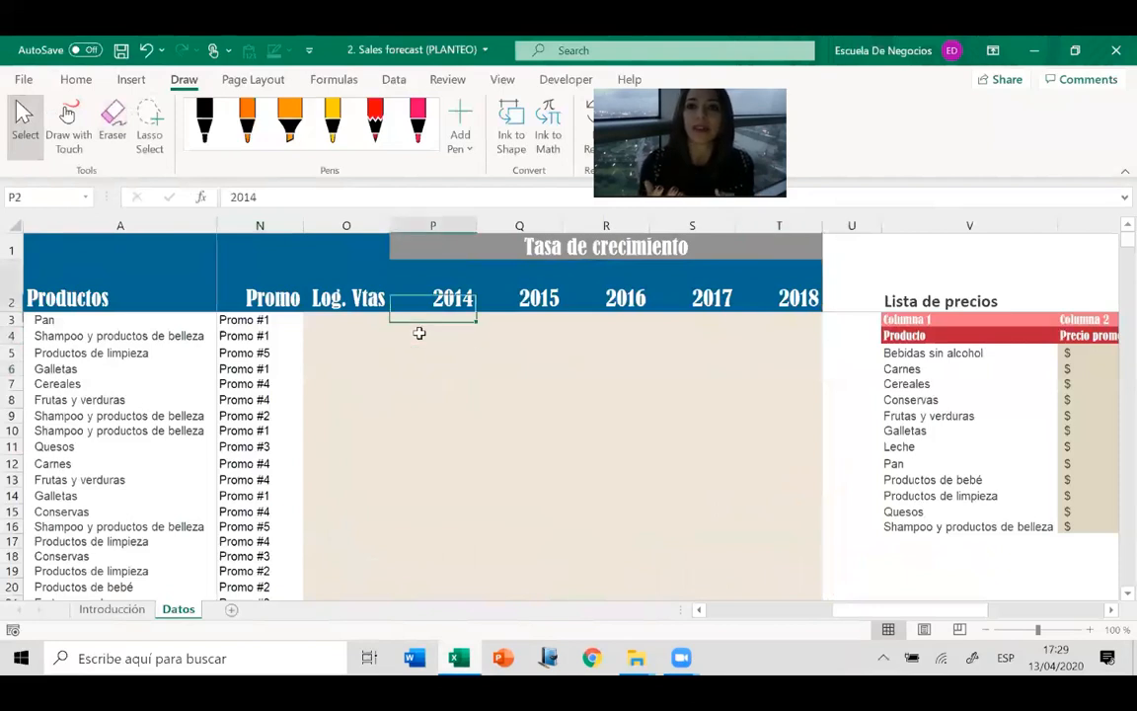
key(Down)
key(Down)
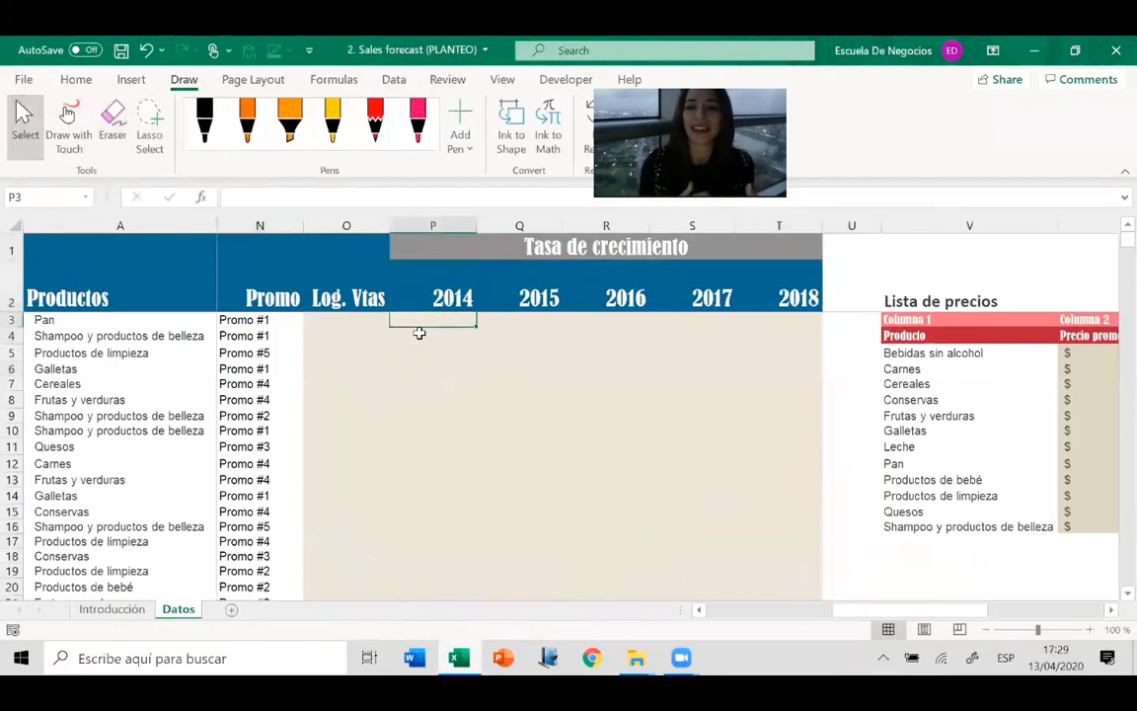
text(+log()
key(Left)
key(Left)
key(Left)
key(Left)
key(Left)
key(Left)
key(Left)
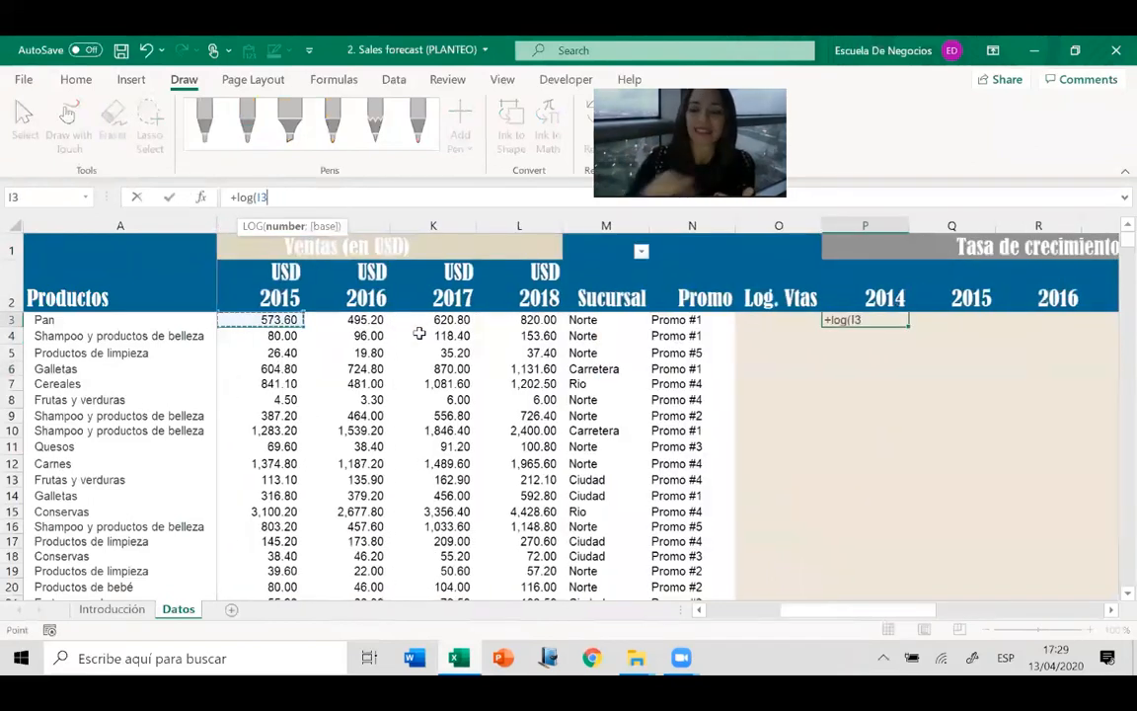
key(Left)
key(Left)
key(Right)
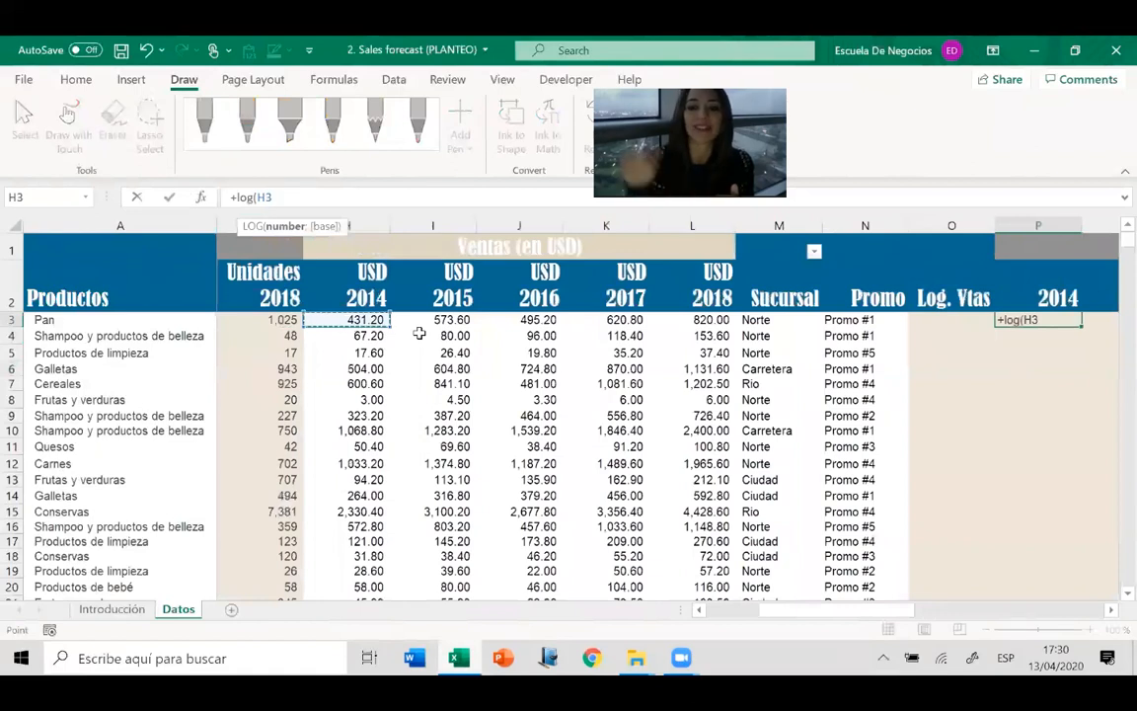
text())
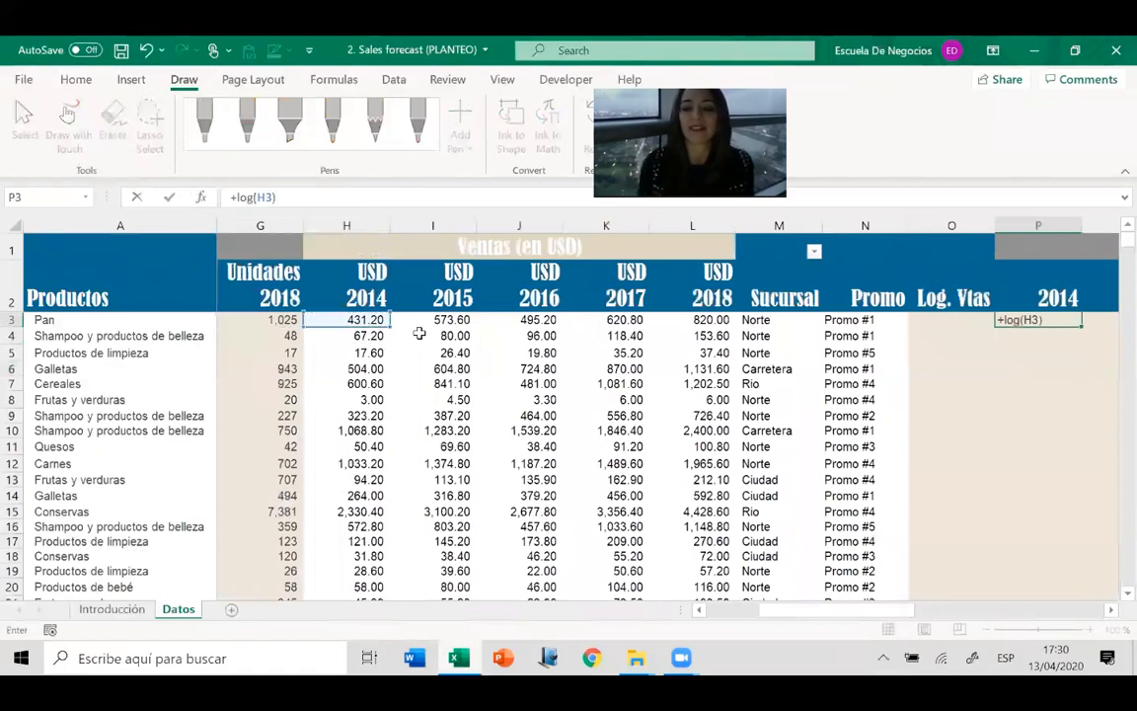
key(Return)
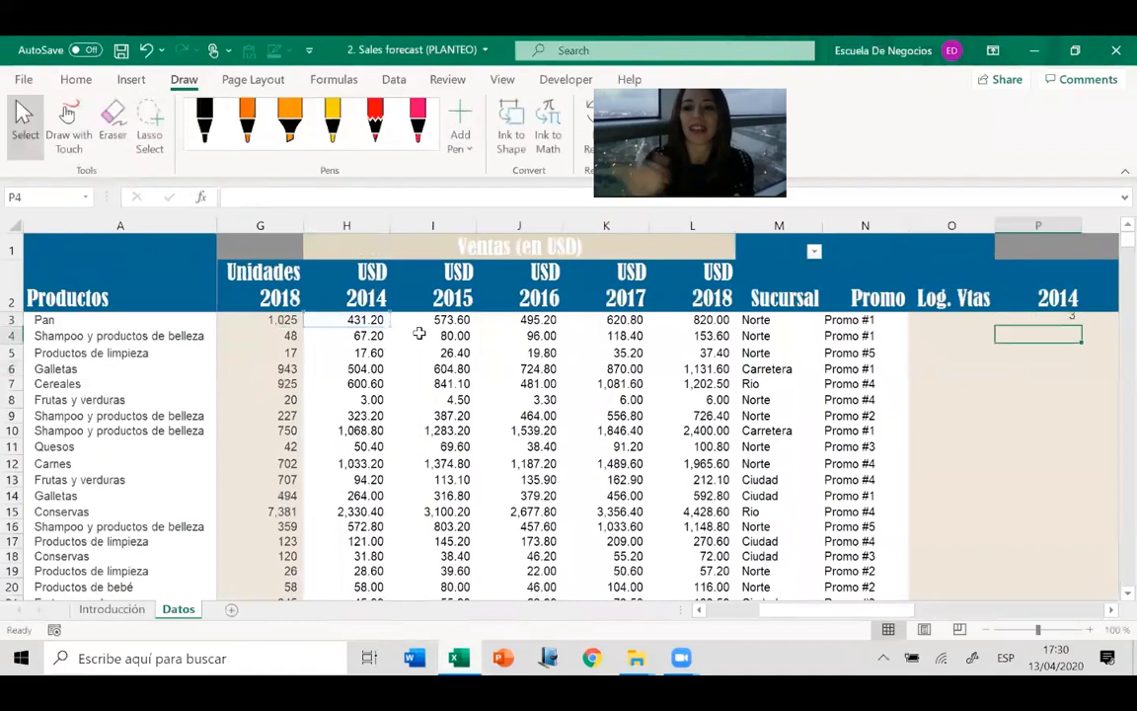
Copy the logarithm formula from P3 across the 2015 to 2018 columns through T3.
key(Up)
key(ctrl+c)
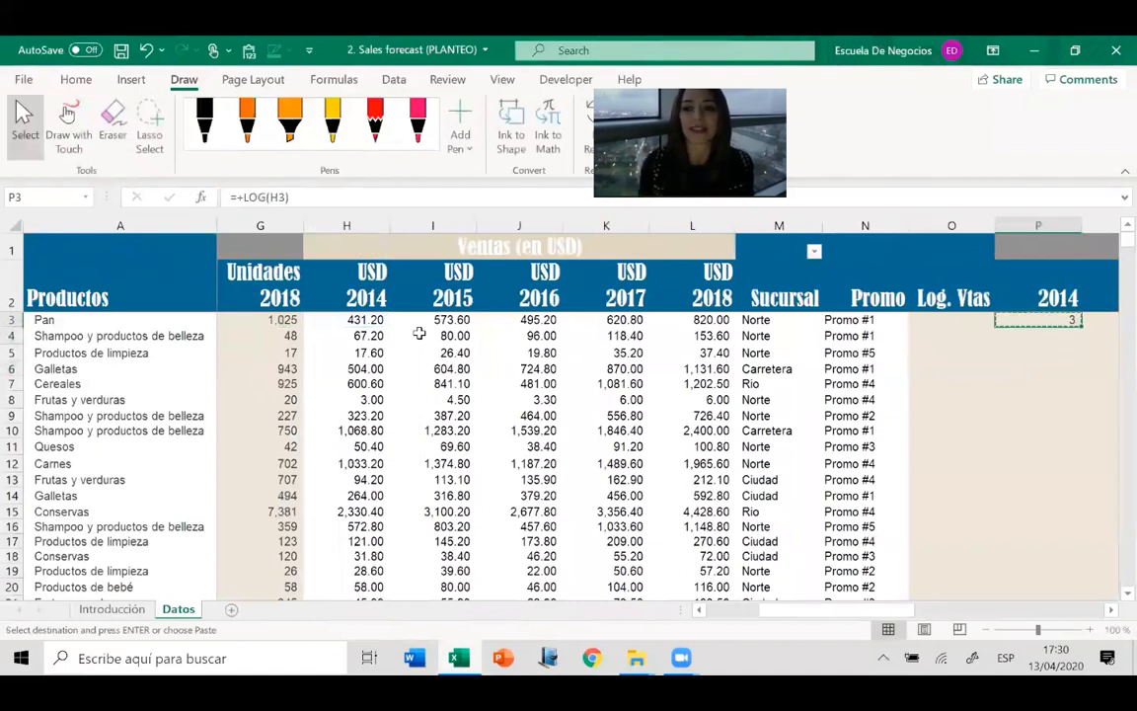
key(shift+Right)
key(shift+Right)
key(shift+Right)
key(shift+Right)
key(Return)
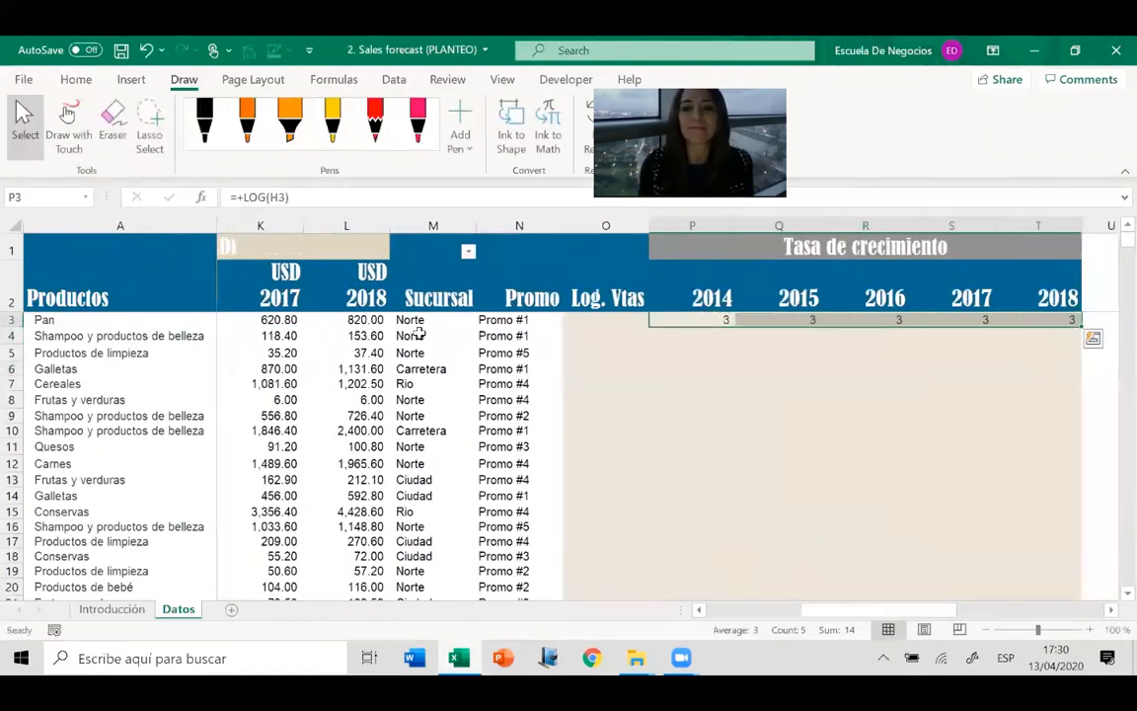
Apply the comma number style with two decimals to the logarithm values in P3:T3.
click(78, 81)
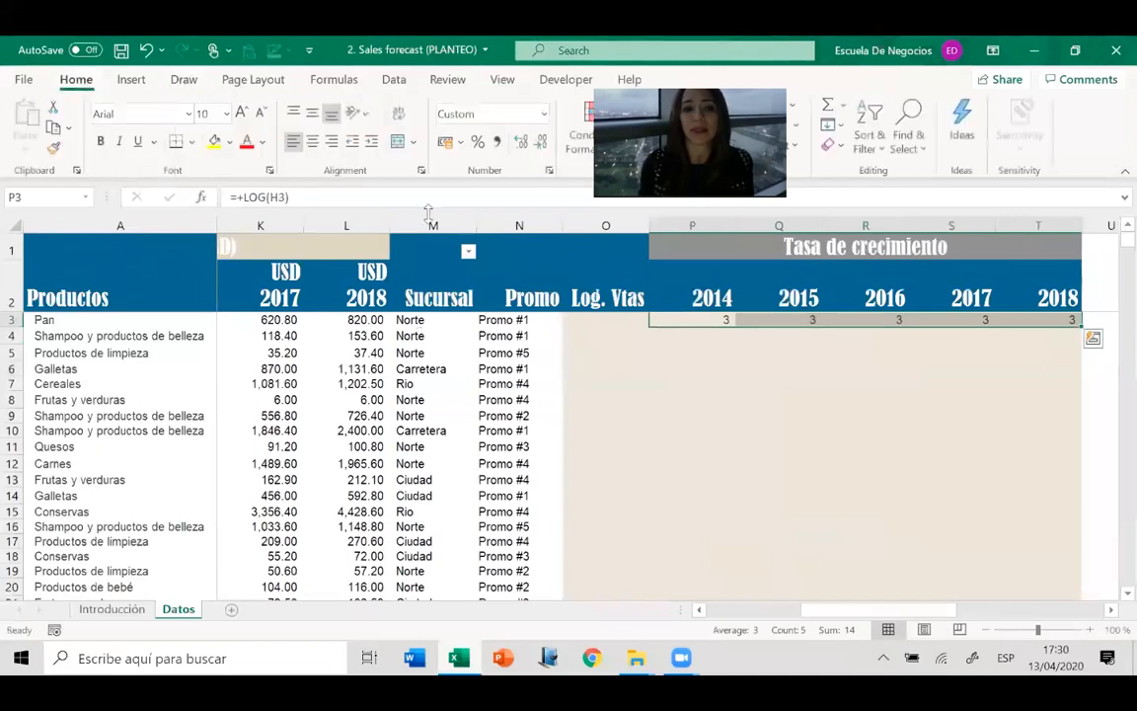
click(499, 143)
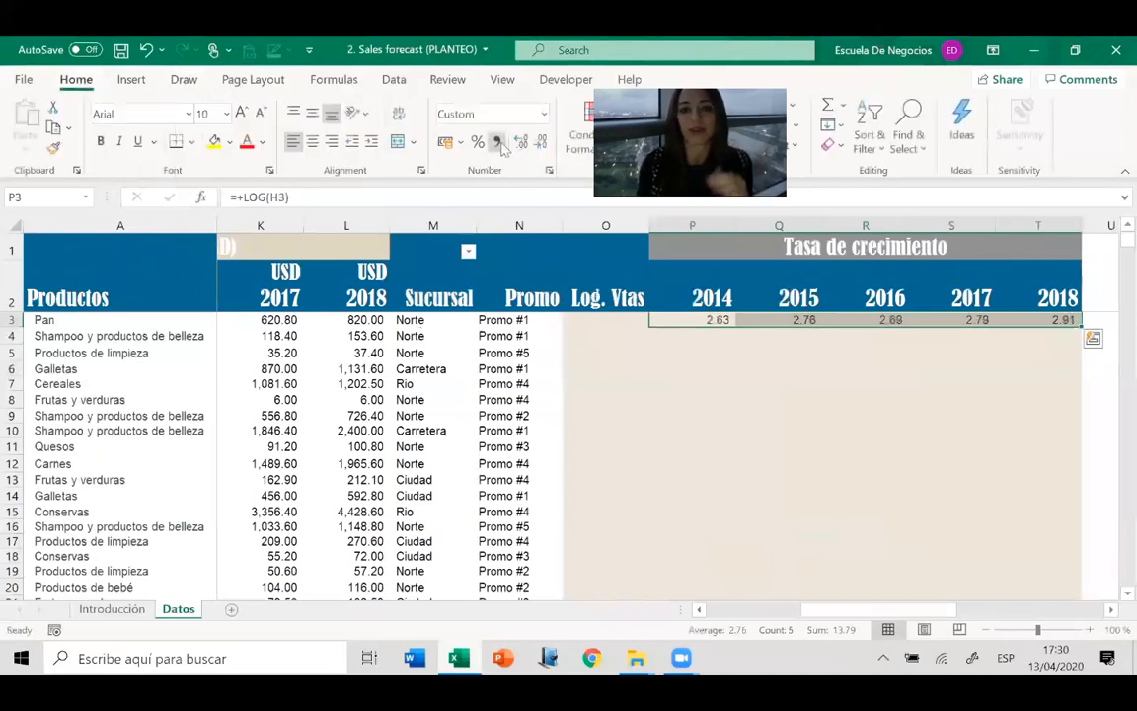
click(850, 503)
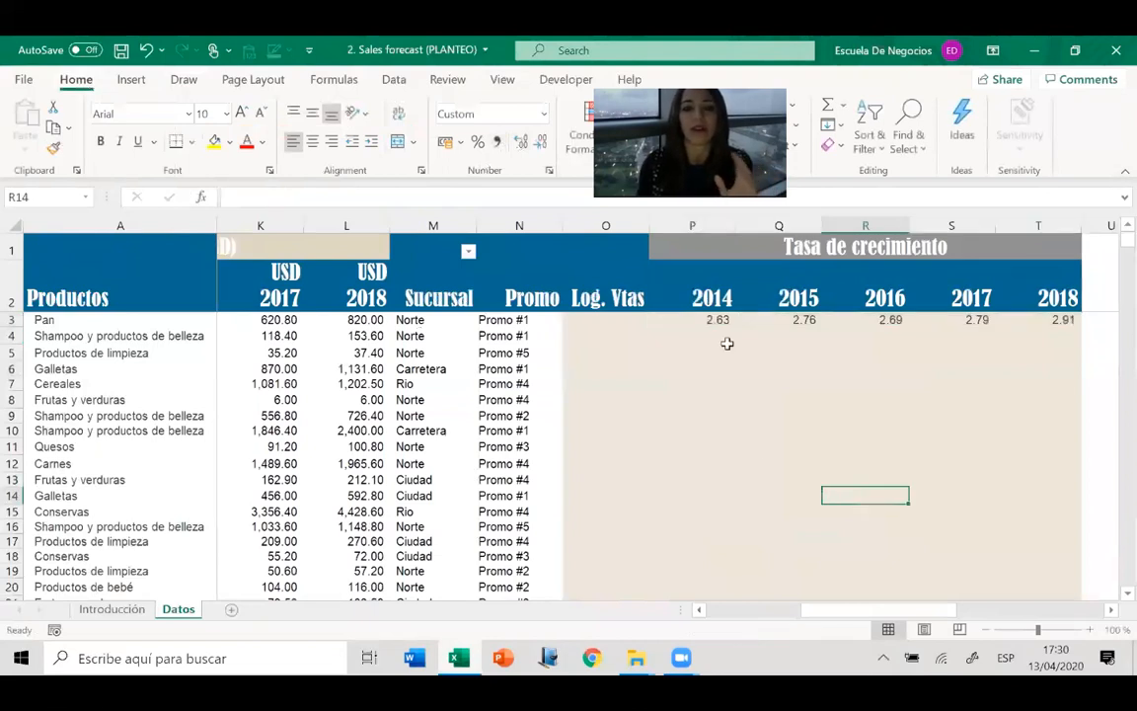
Name the header range P2:T2 containing the years 2014 to 2018 as years.
click(688, 297)
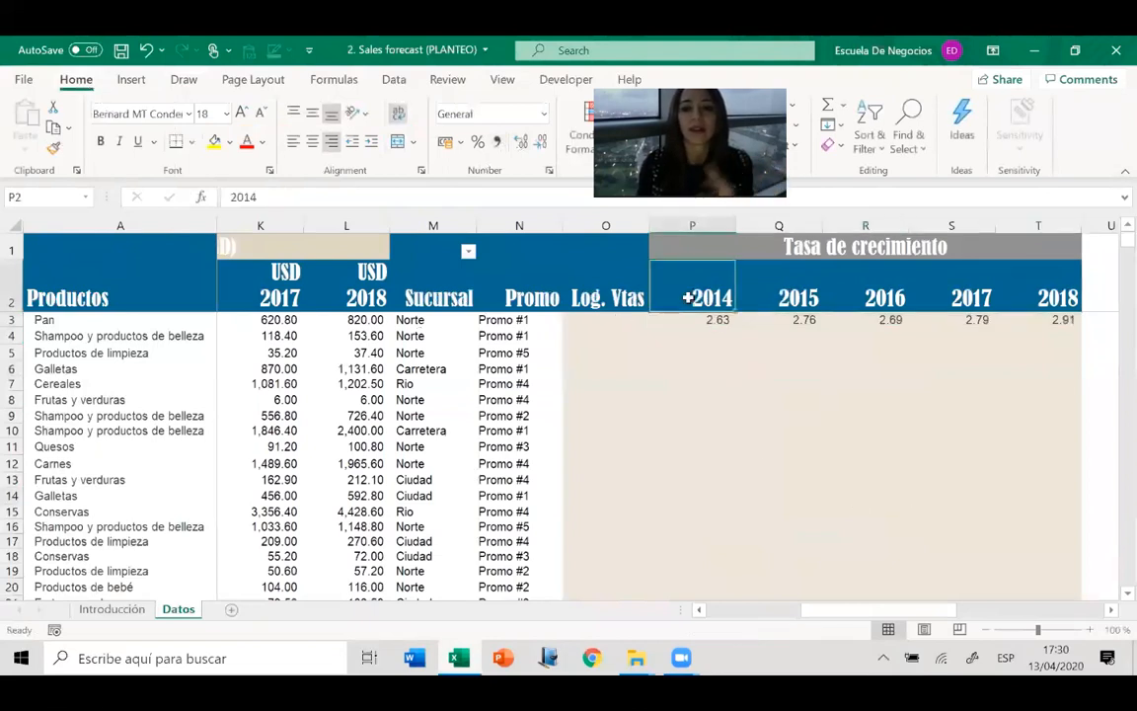
drag(688, 297, 1042, 297)
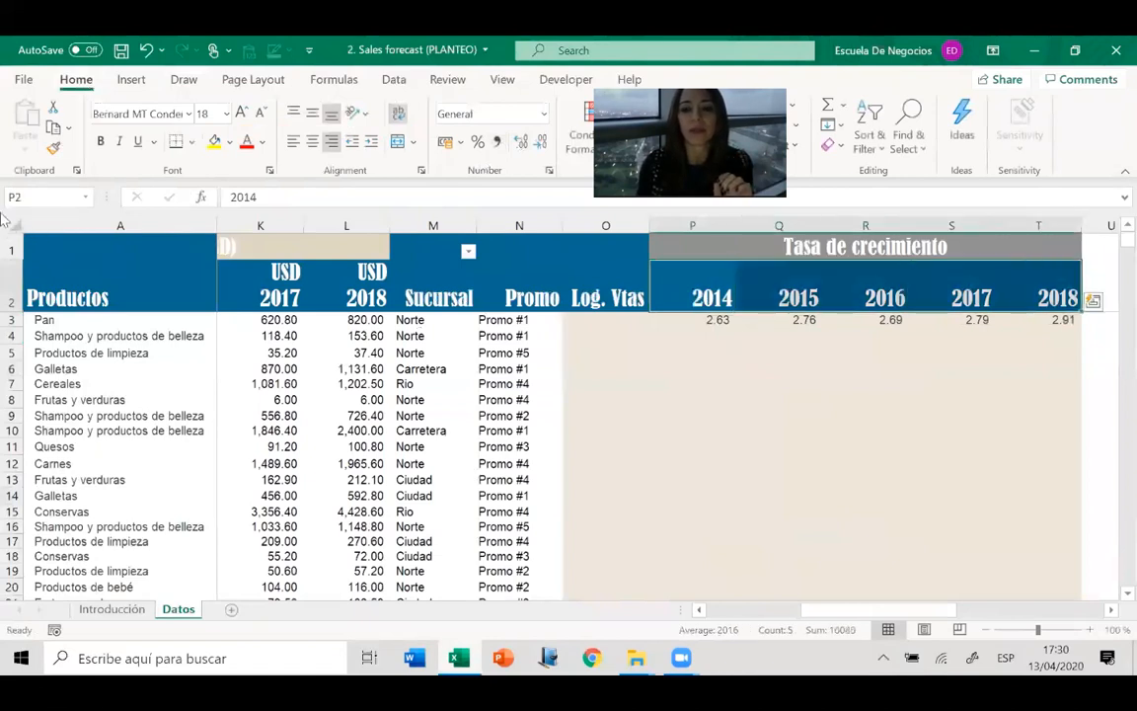
click(41, 198)
click(42, 197)
key(BackSpace)
key(BackSpace)
text(years)
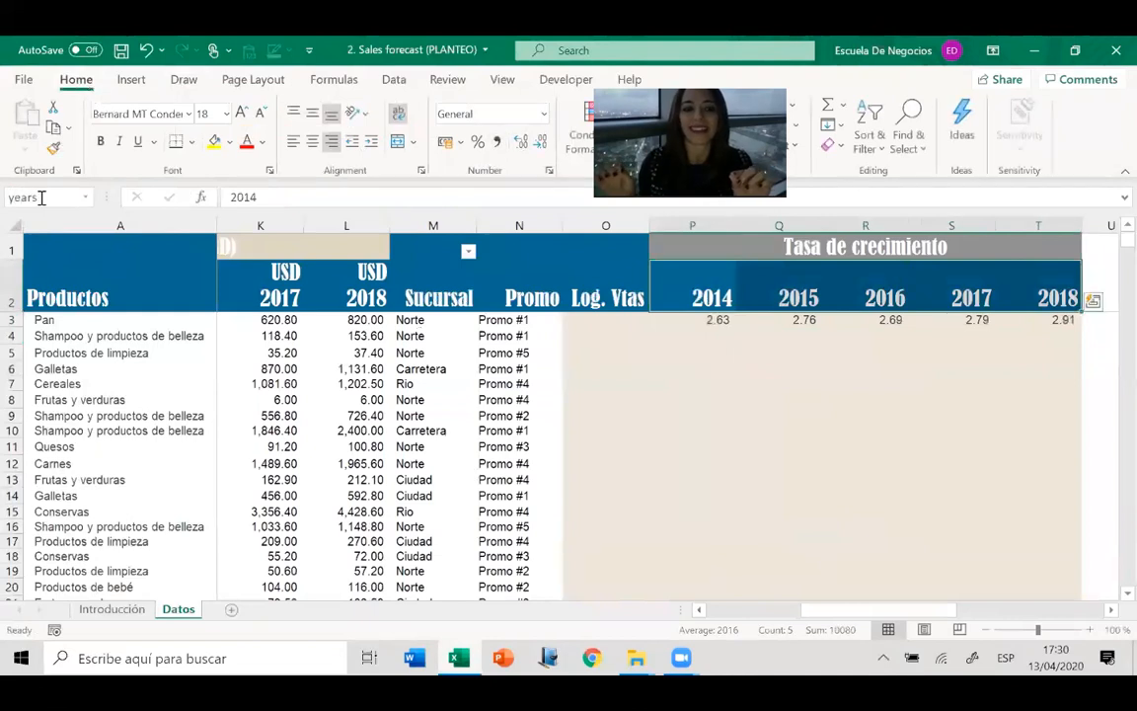
key(Return)
Insert the SLOPE function in O3 with Known_ys P3:T3 and Known_xs years, and format the cell as a percentage.
click(622, 326)
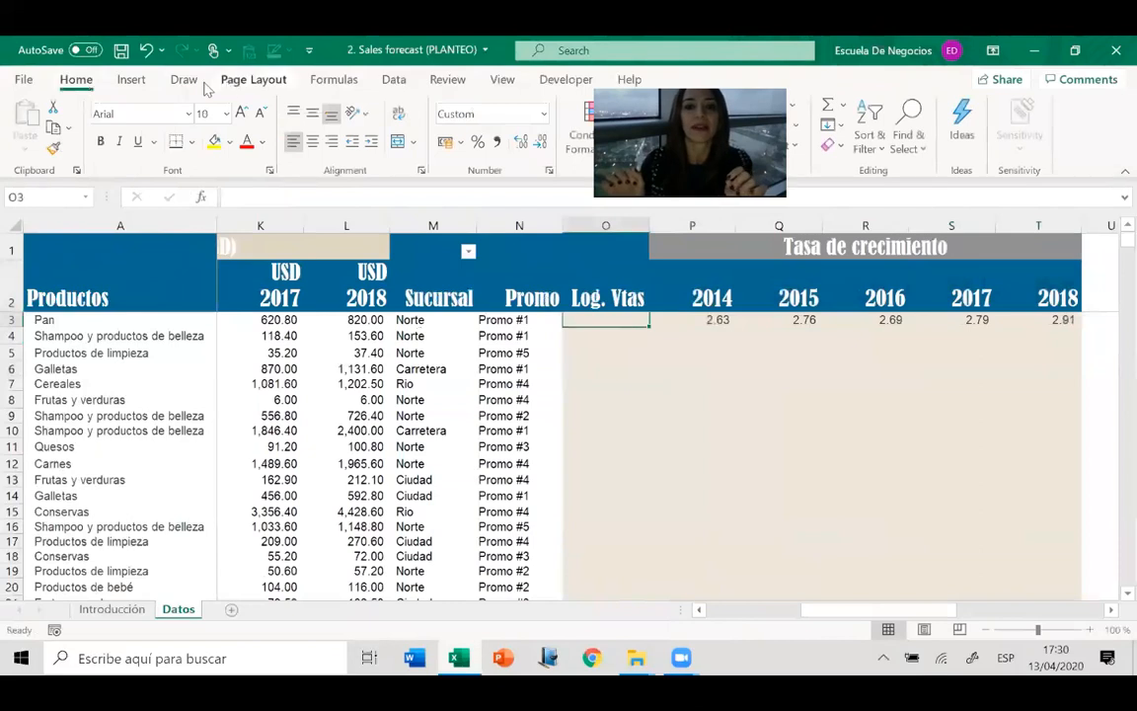
click(334, 79)
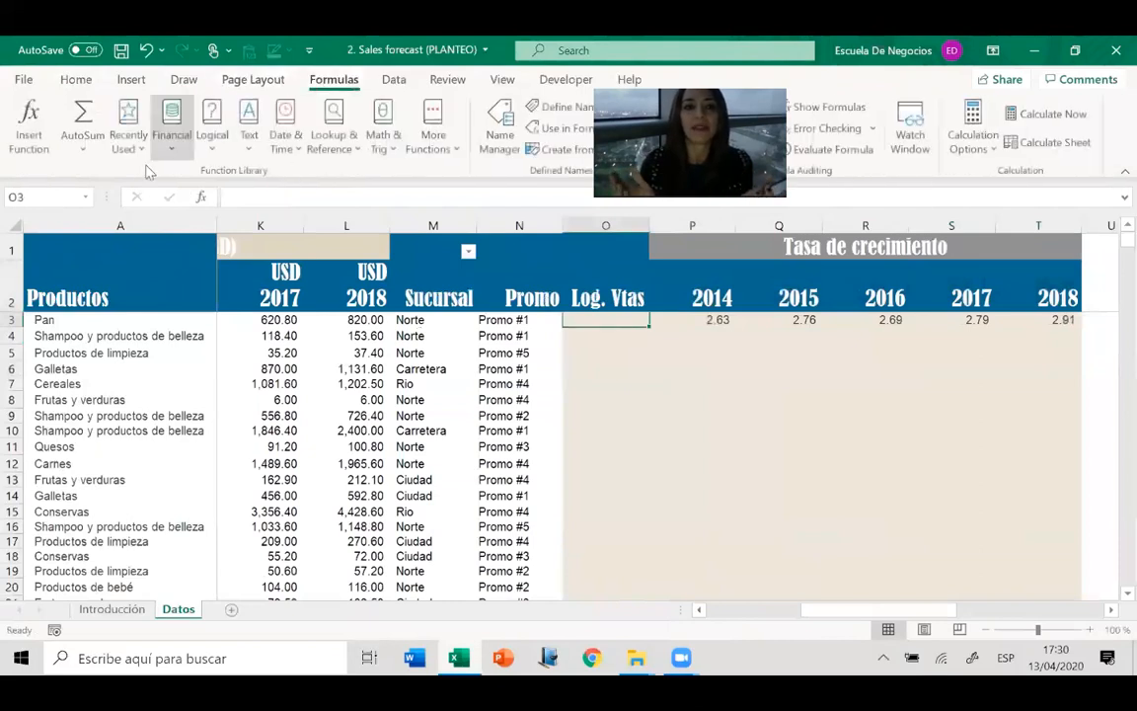
click(29, 127)
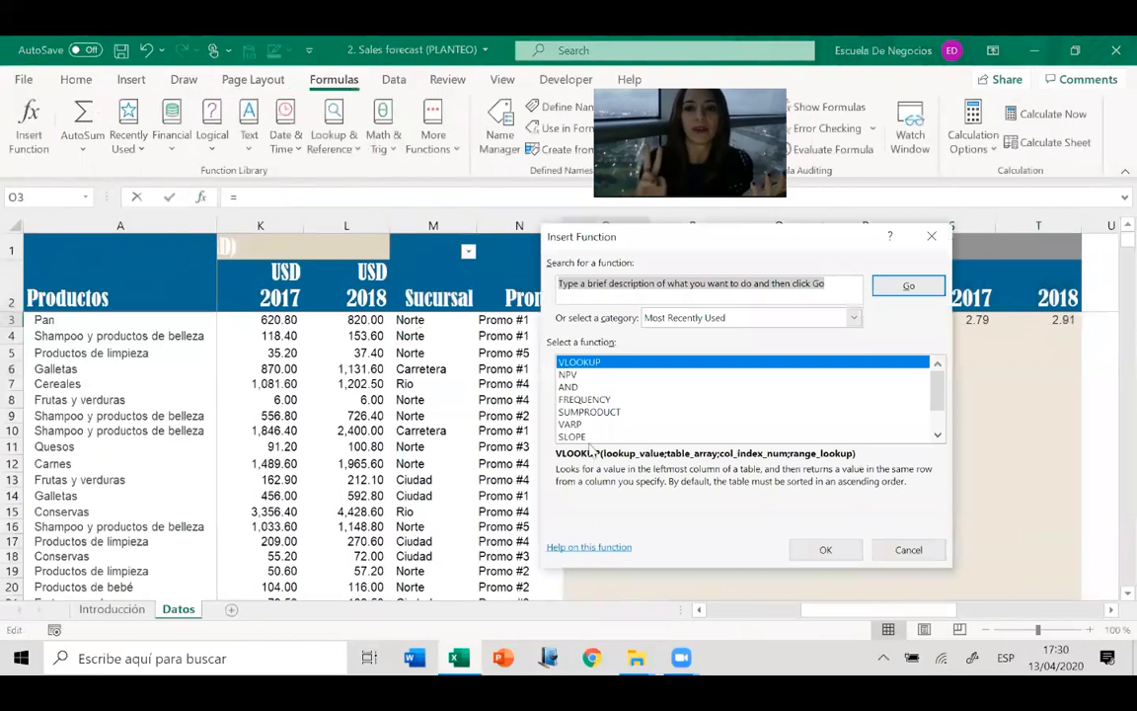
click(592, 437)
double_click(592, 437)
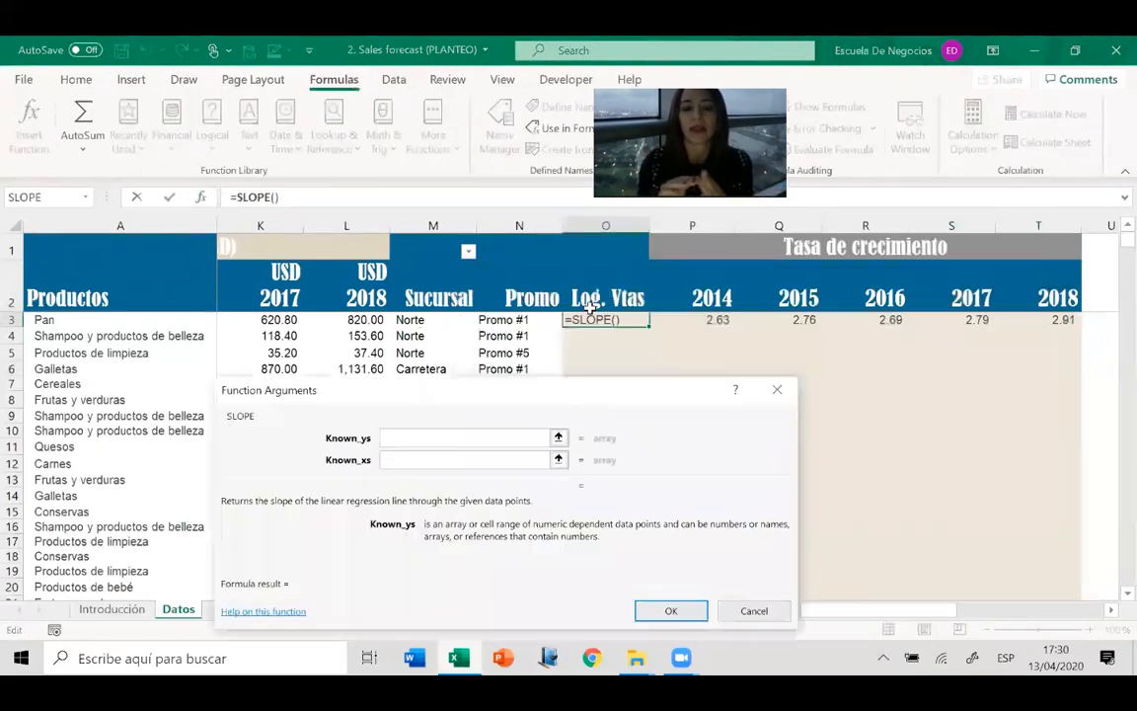
click(709, 320)
key(ctrl+shift+Right)
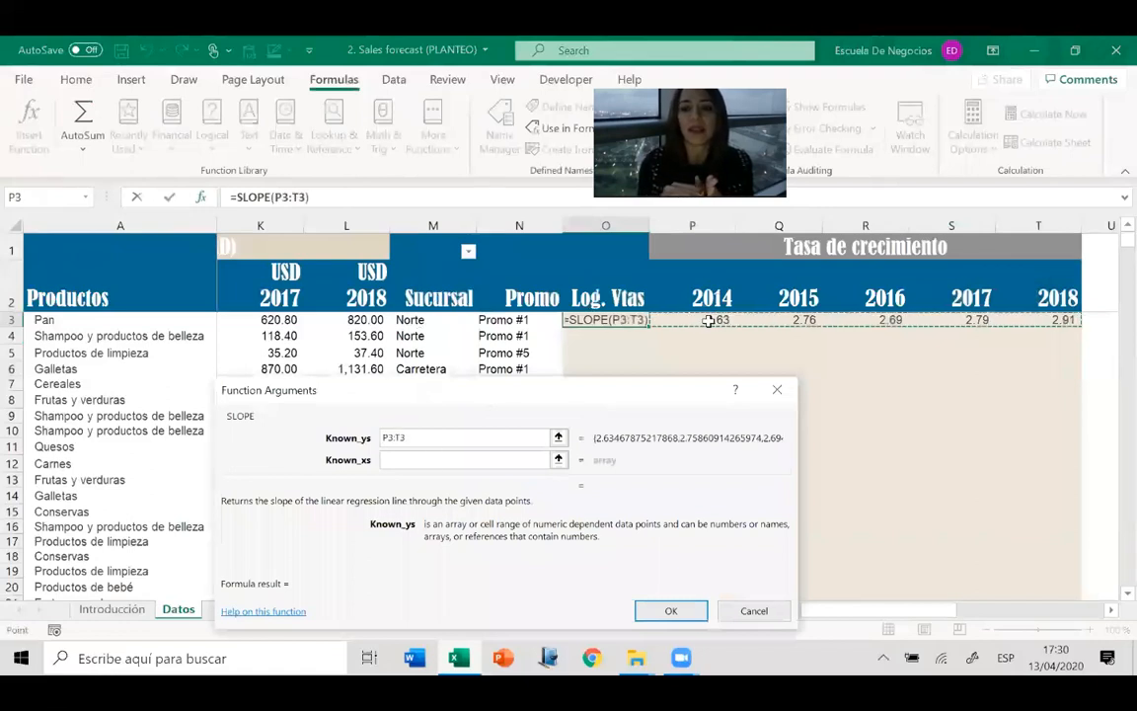
click(431, 457)
text(years)
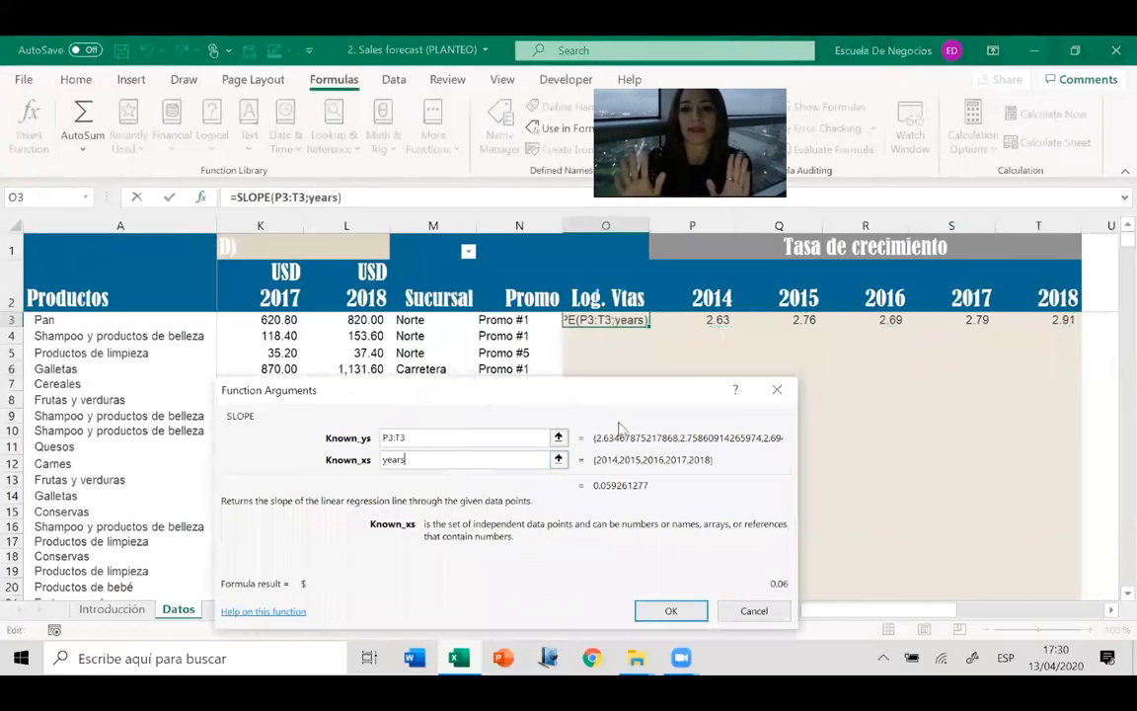
click(674, 610)
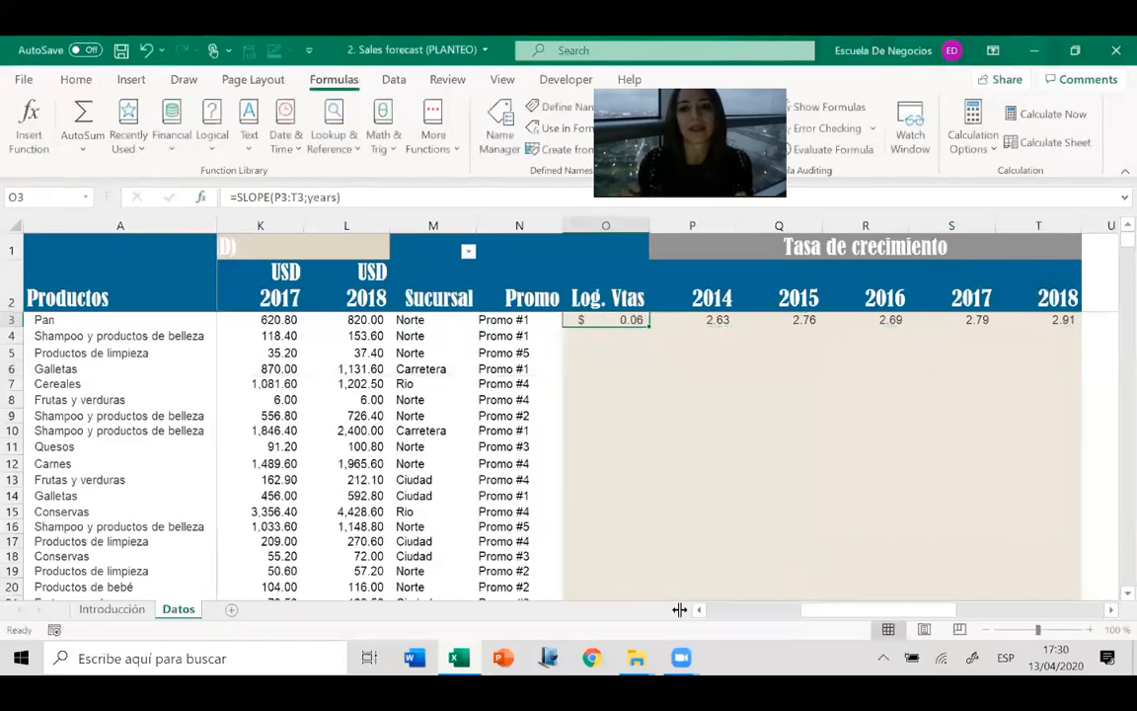
click(75, 79)
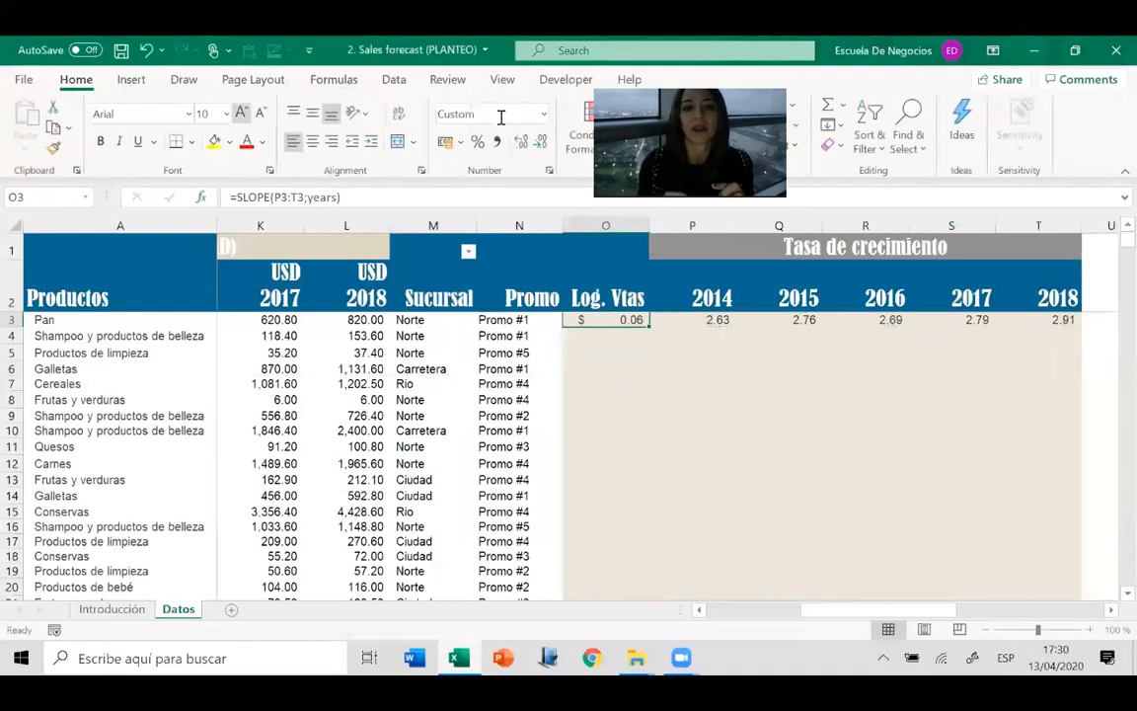
click(477, 141)
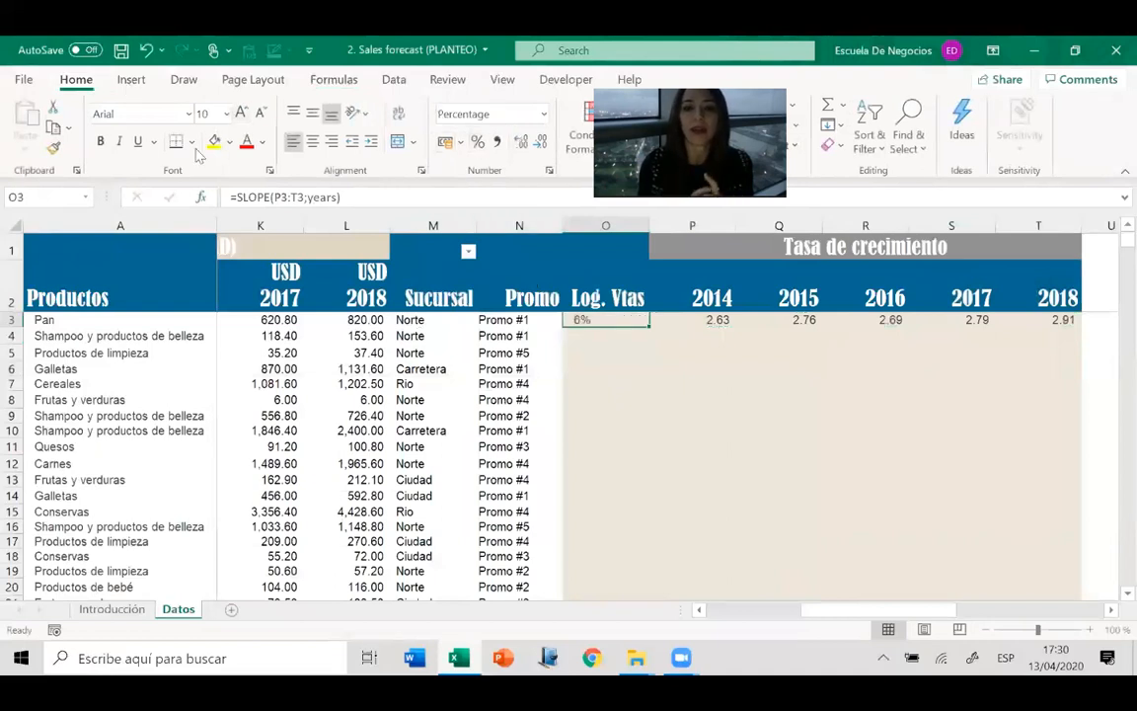
Change the formula in O3 to =10^SLOPE(P3:T3;years)-1 to obtain Pan's growth rate.
click(234, 196)
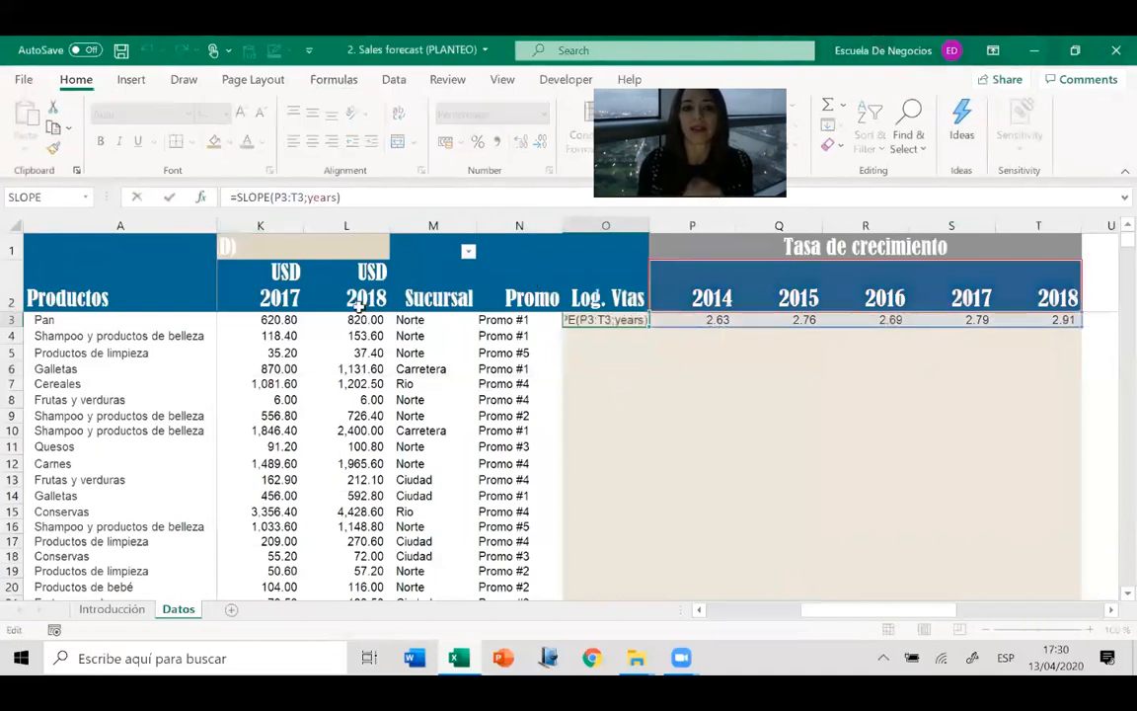
text(10)
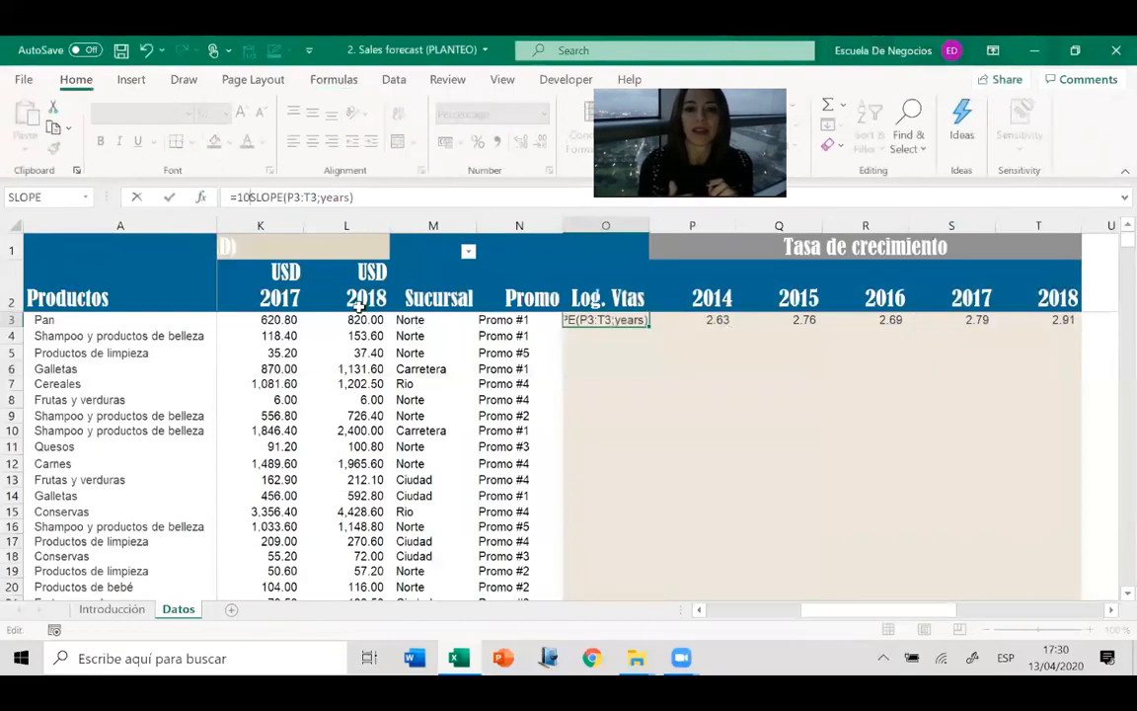
text(^^)
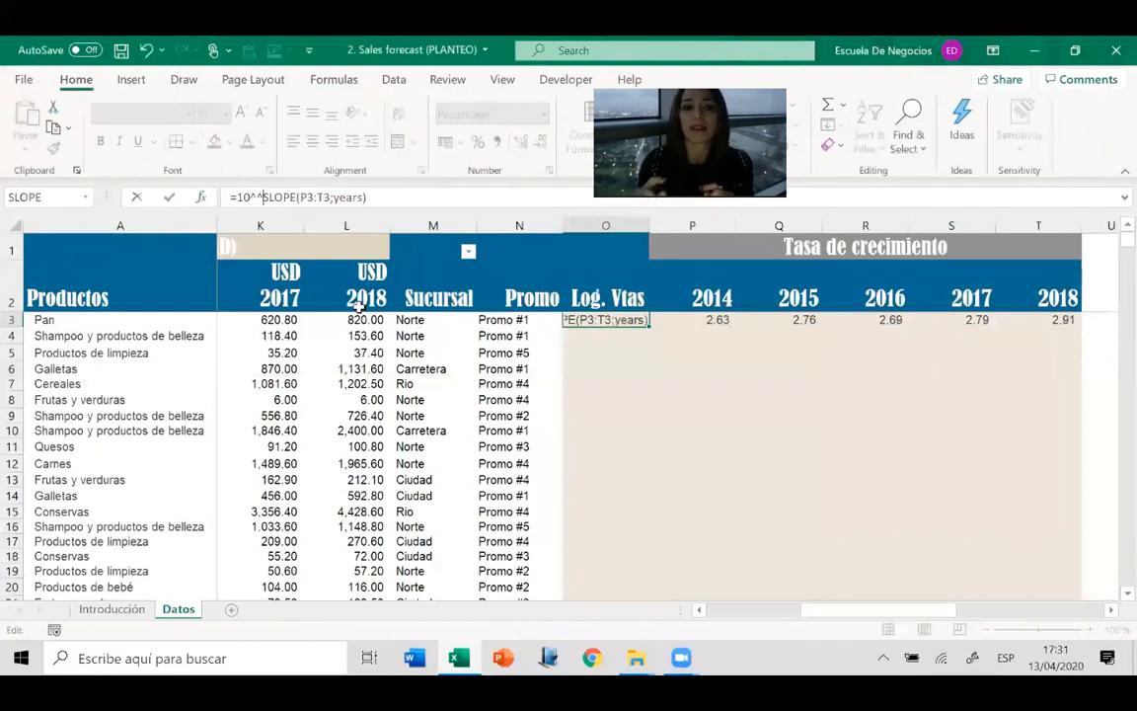
key(BackSpace)
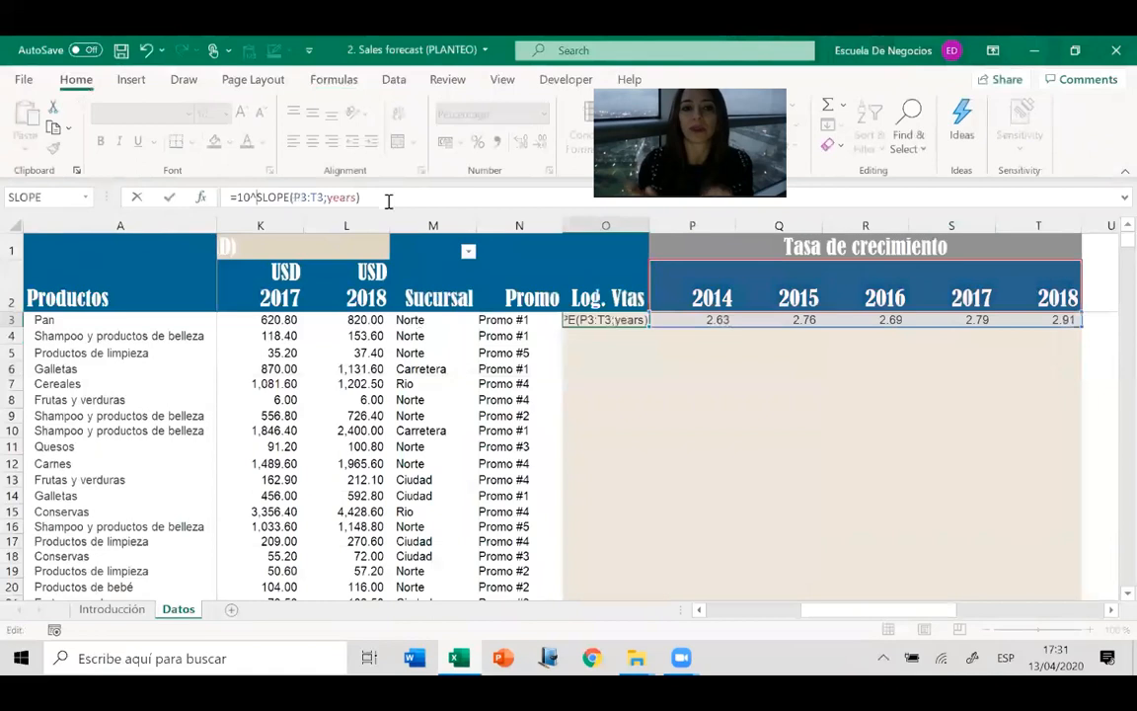
text(-1)
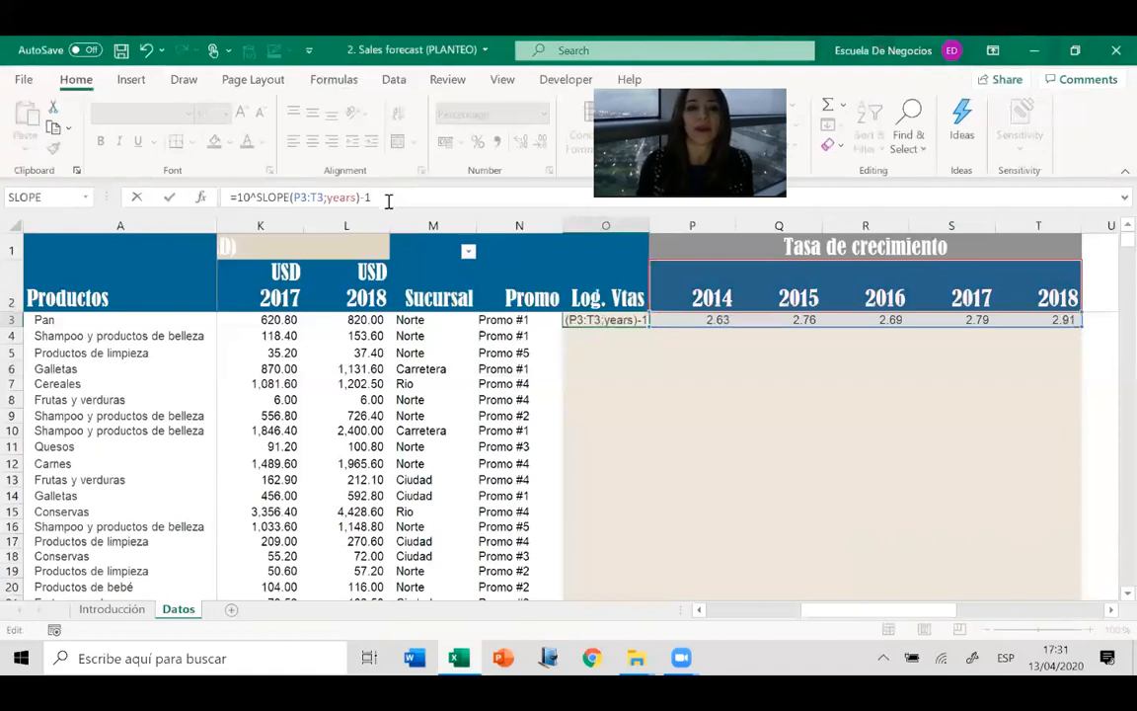
key(Return)
Fill the growth rate formula and yearly sales logarithms in O3:T3 down through all product rows.
key(Up)
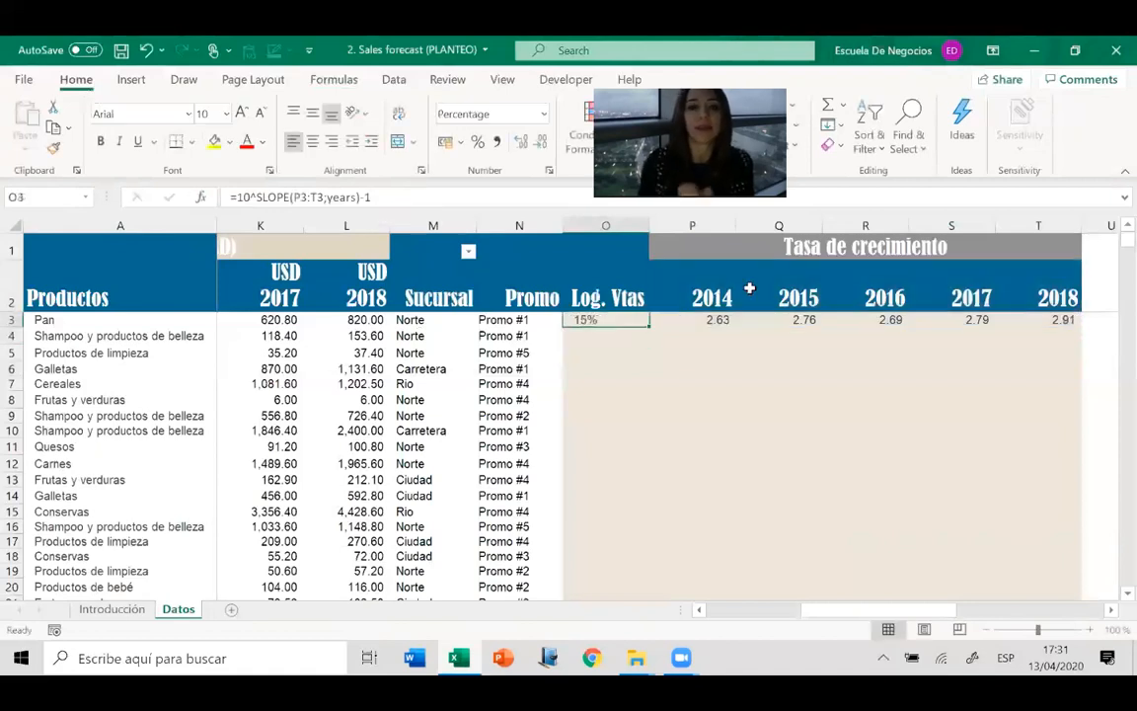
key(shift+Right)
key(shift+Right)
key(shift+Right)
key(shift+Right)
key(shift+Right)
key(shift+Right)
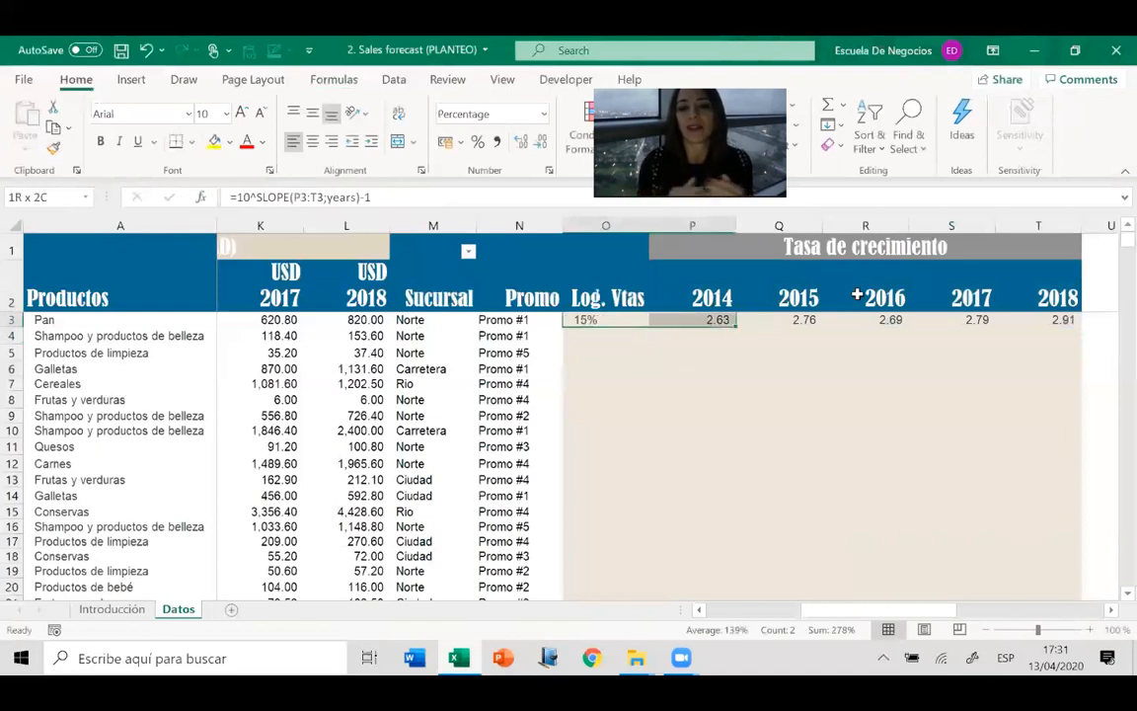
key(shift+Left)
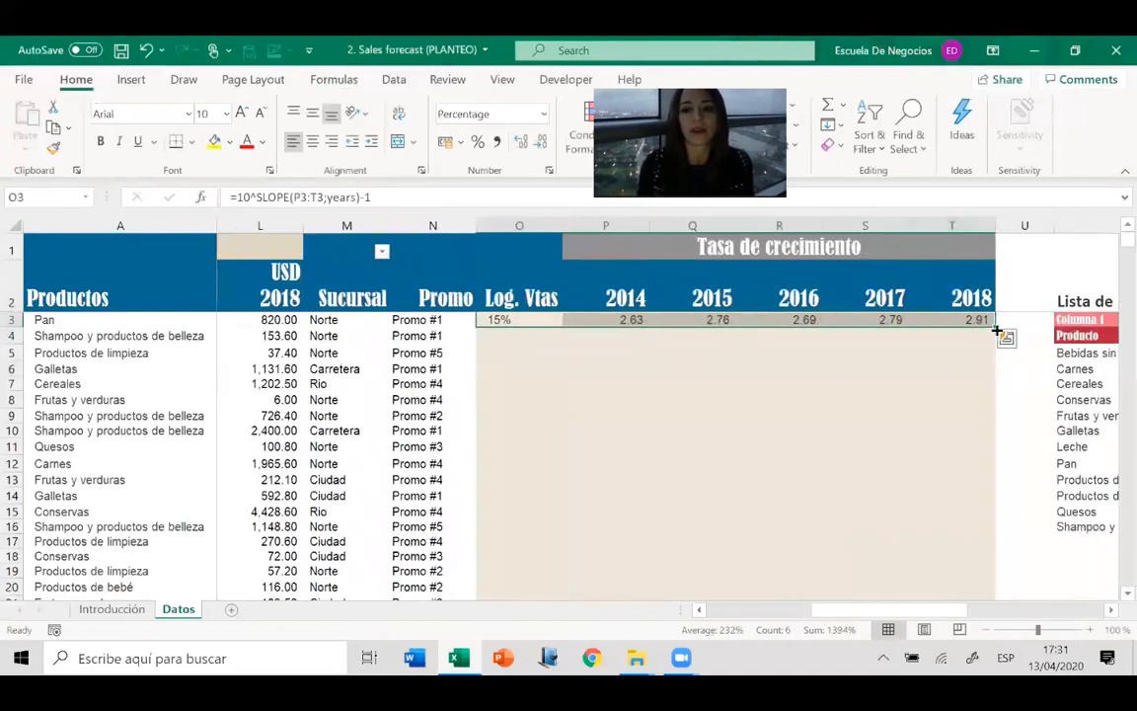
double_click(997, 327)
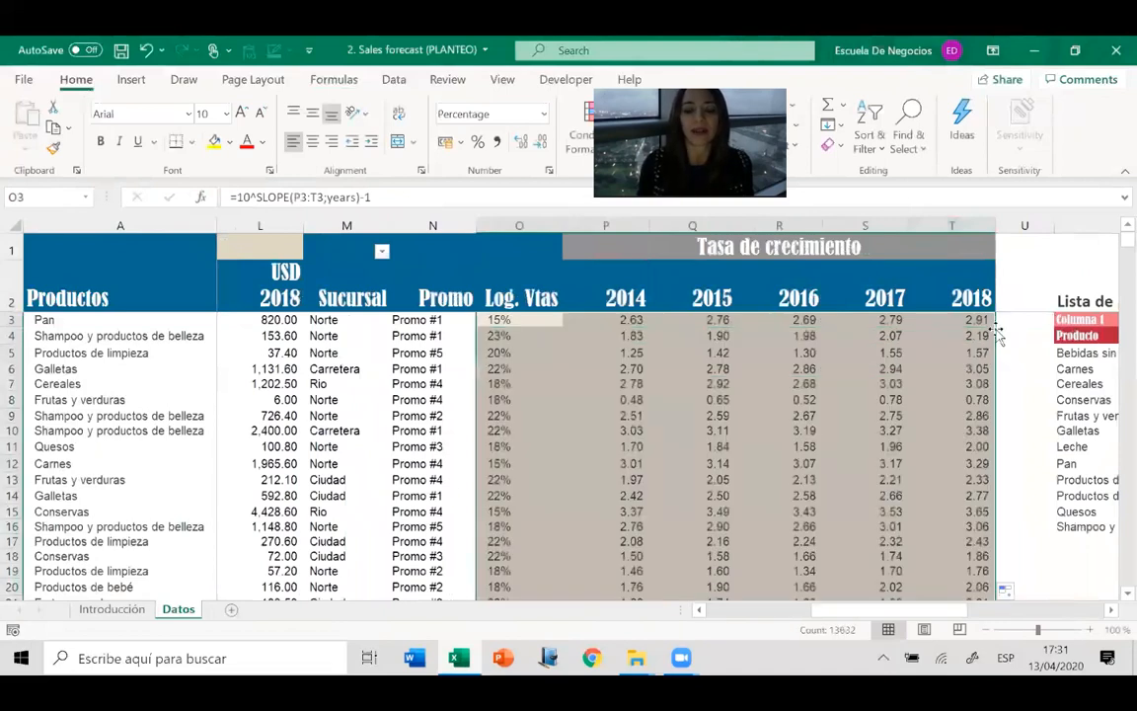
click(507, 386)
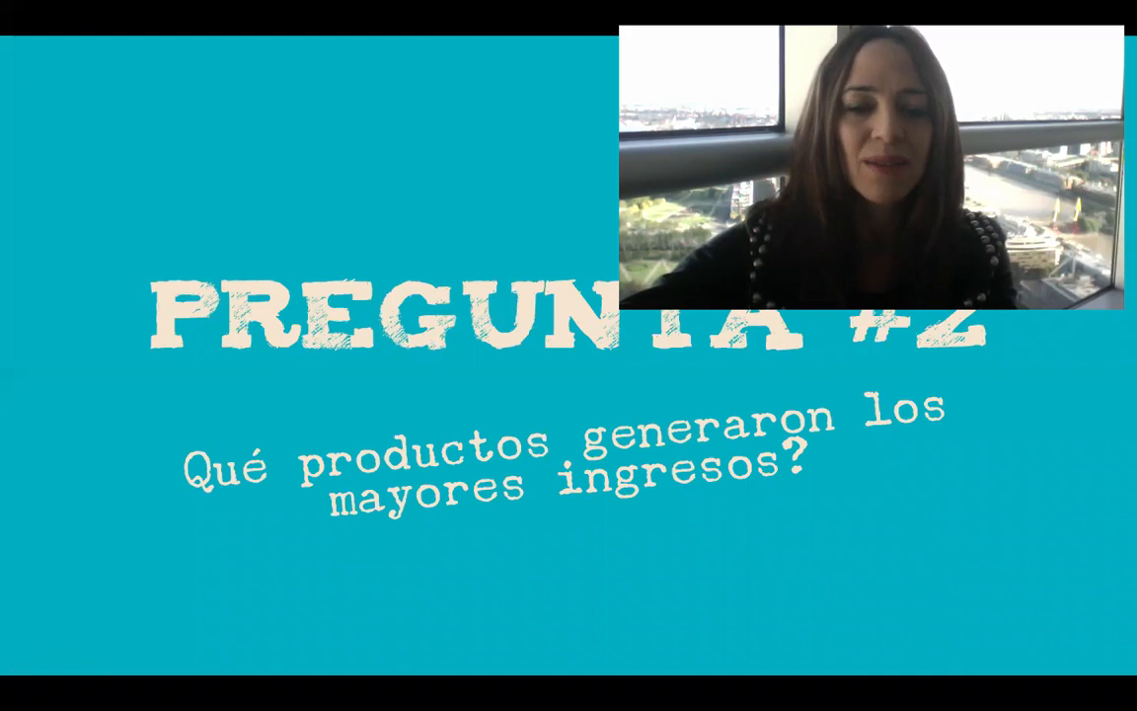
Create a PivotTable on a new worksheet from the range A2:O1500 of the sorted sheet.
click(330, 586)
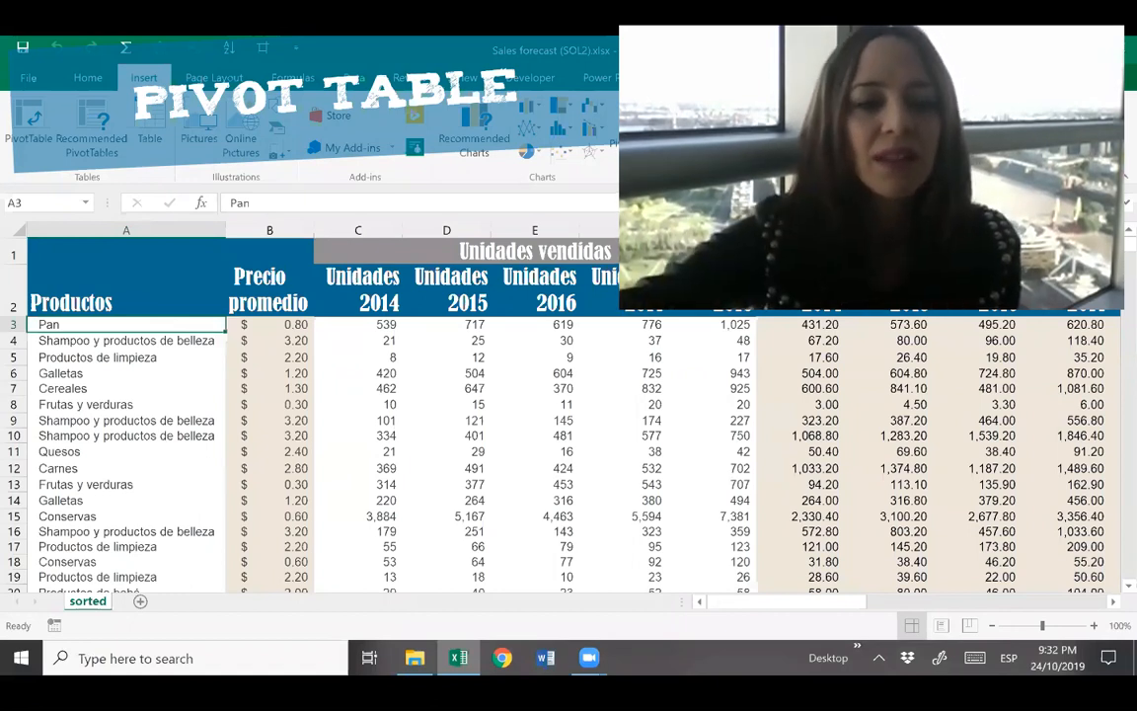
key(Up)
key(ctrl+shift+Right)
key(ctrl+shift+Down)
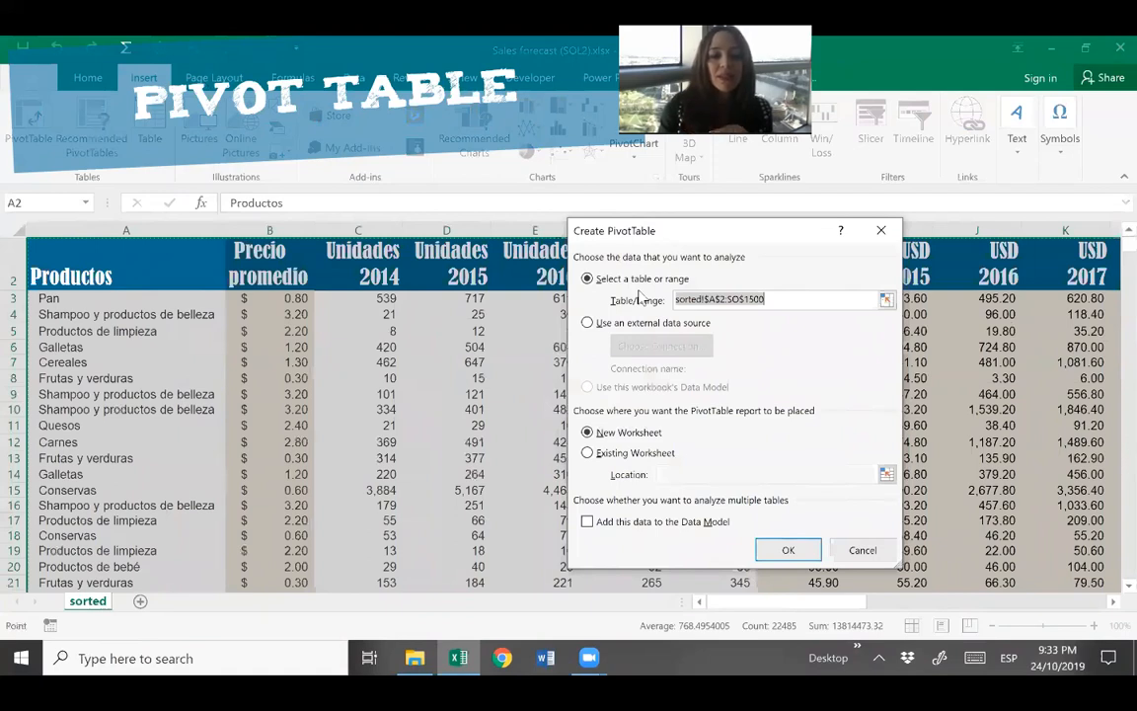
key(Return)
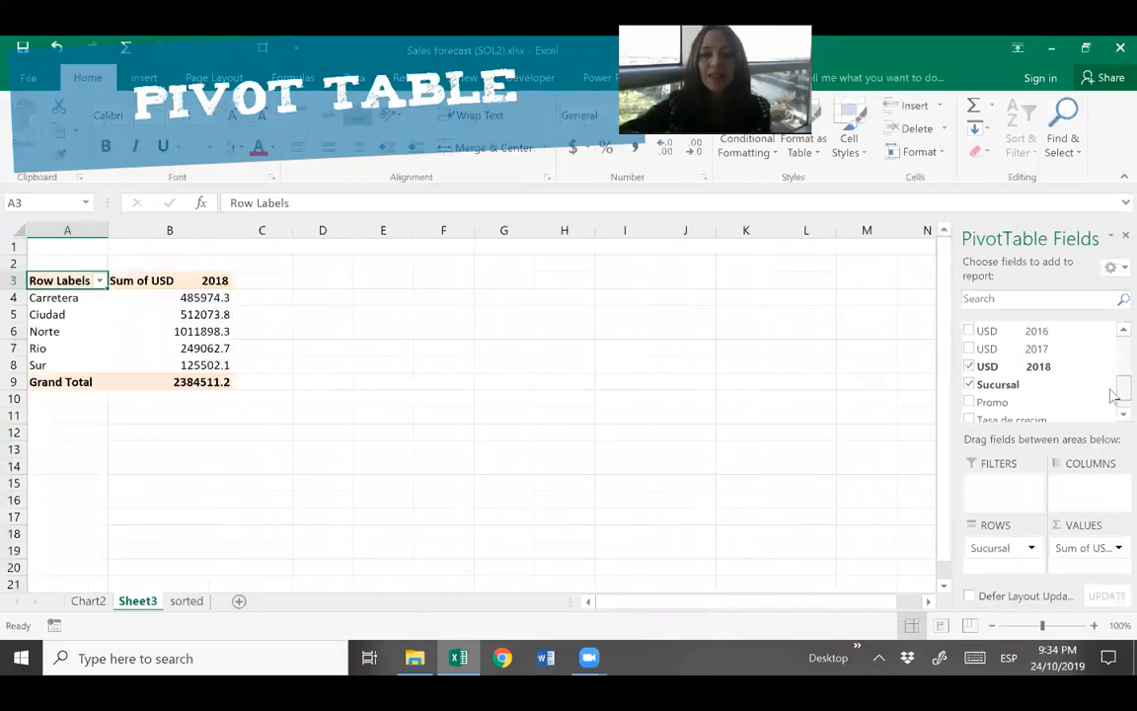
Sum USD 2014 through USD 2018 by Sucursal in the PivotTable and format the values with thousands separators and two decimals.
drag(1111, 390, 1105, 388)
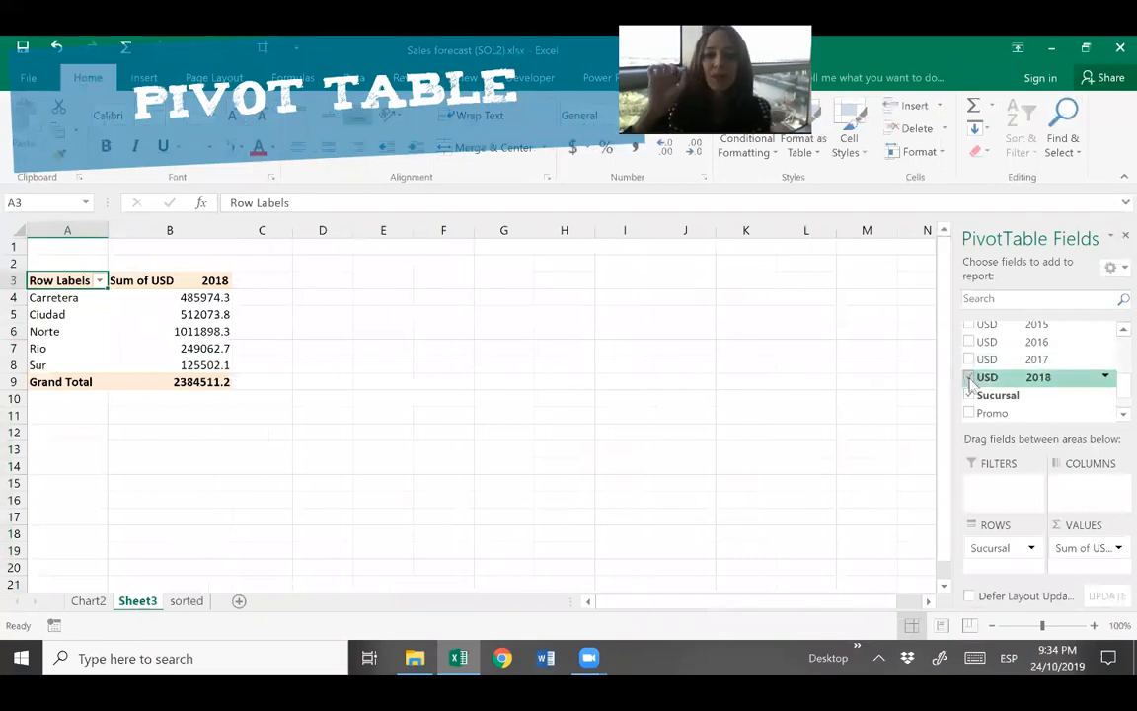
click(969, 378)
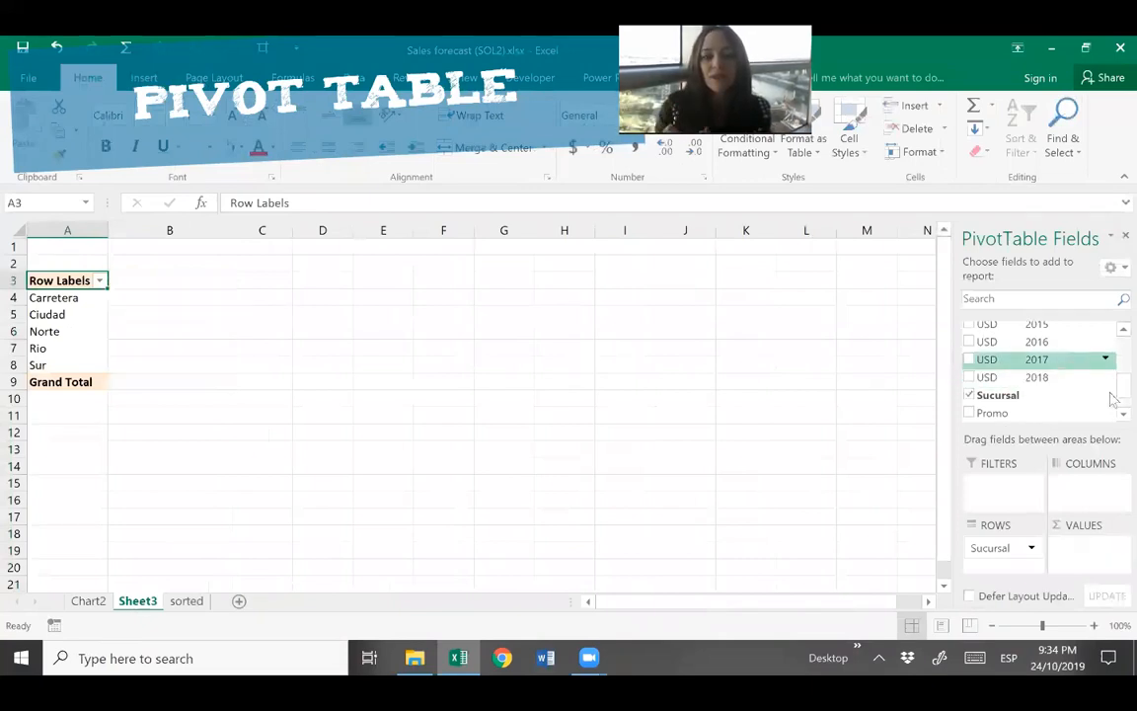
scroll(1112, 395, up, 1)
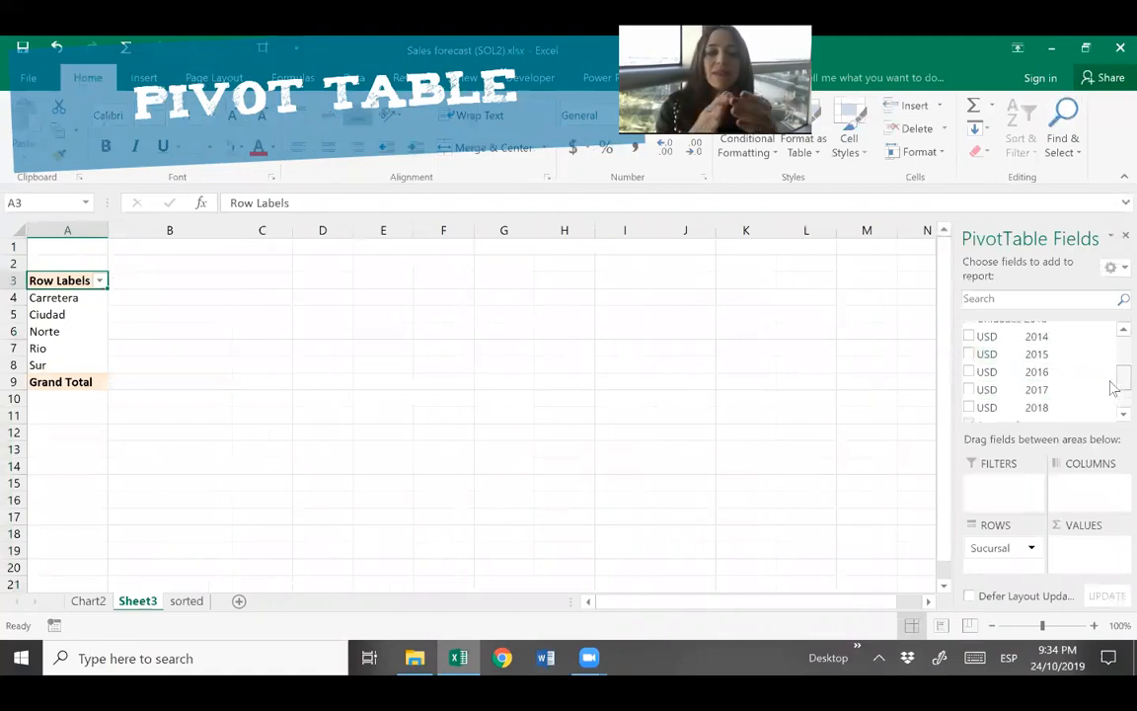
click(969, 336)
click(969, 355)
click(970, 372)
click(970, 390)
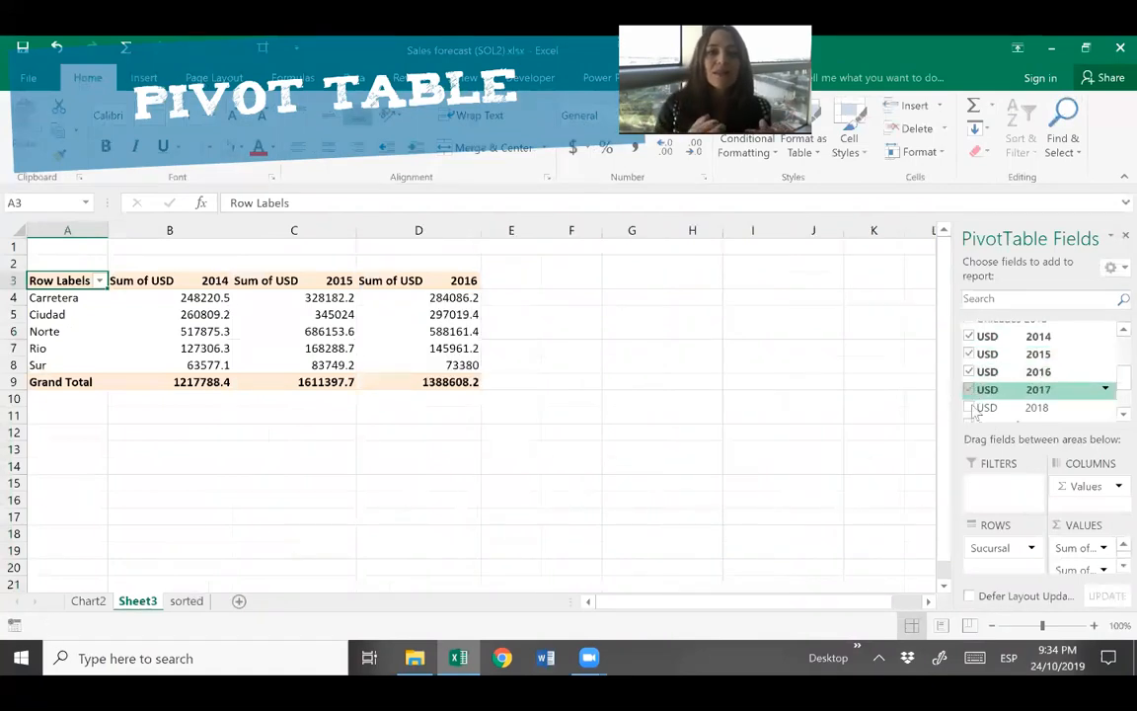
click(970, 408)
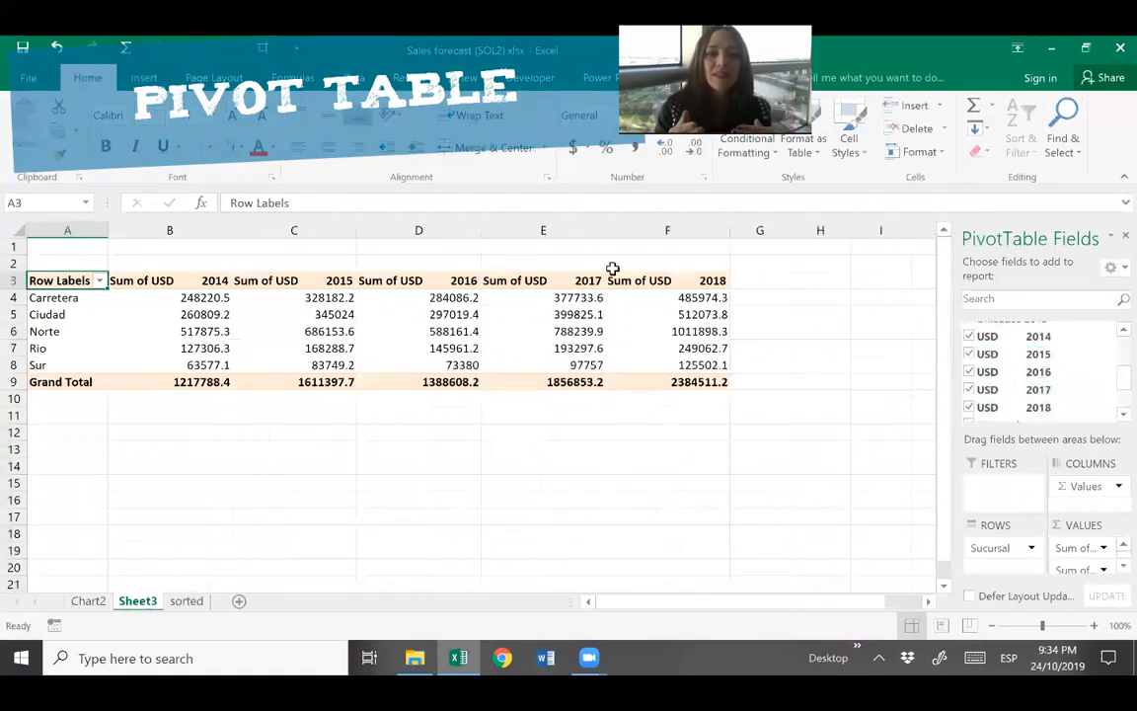
click(22, 231)
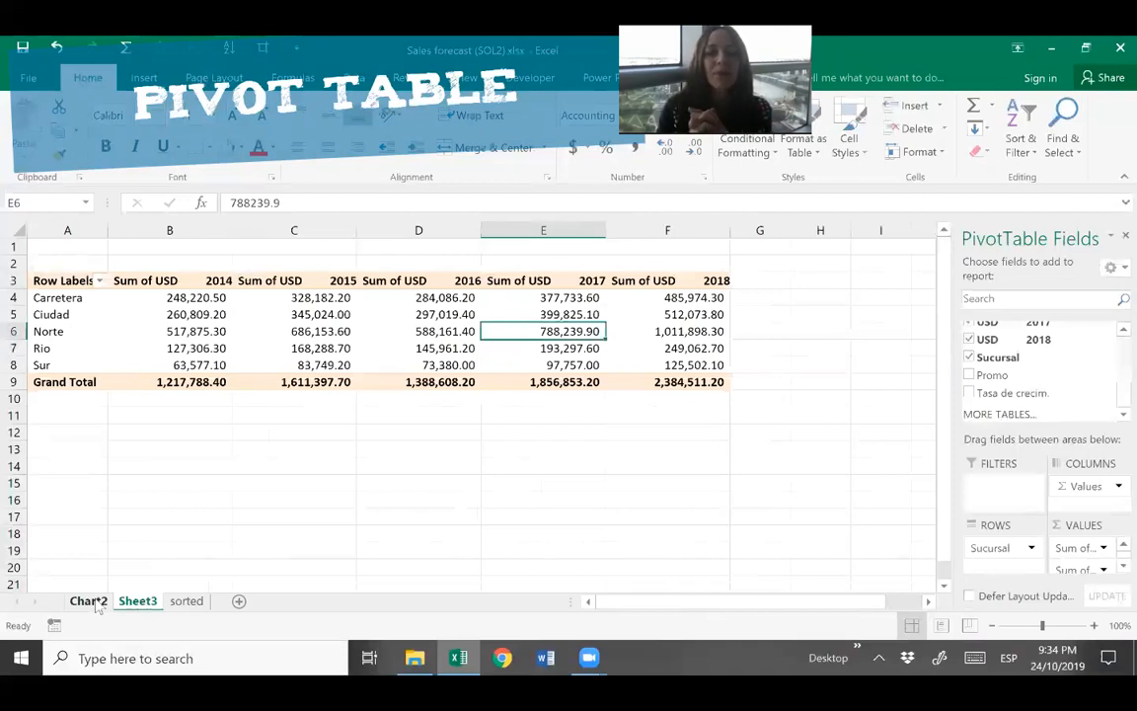
In the Chart2 pivot chart, remove USD 2017 and replace Sucursal with Productos so USD 2018 is plotted by product.
click(89, 601)
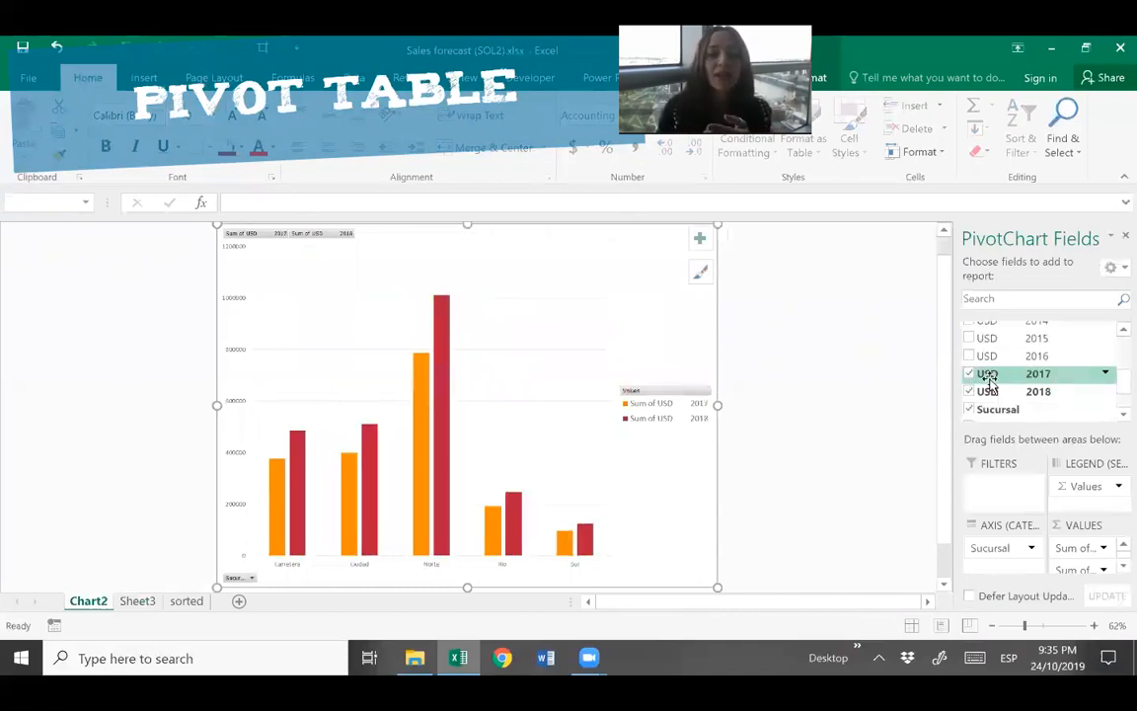
click(968, 374)
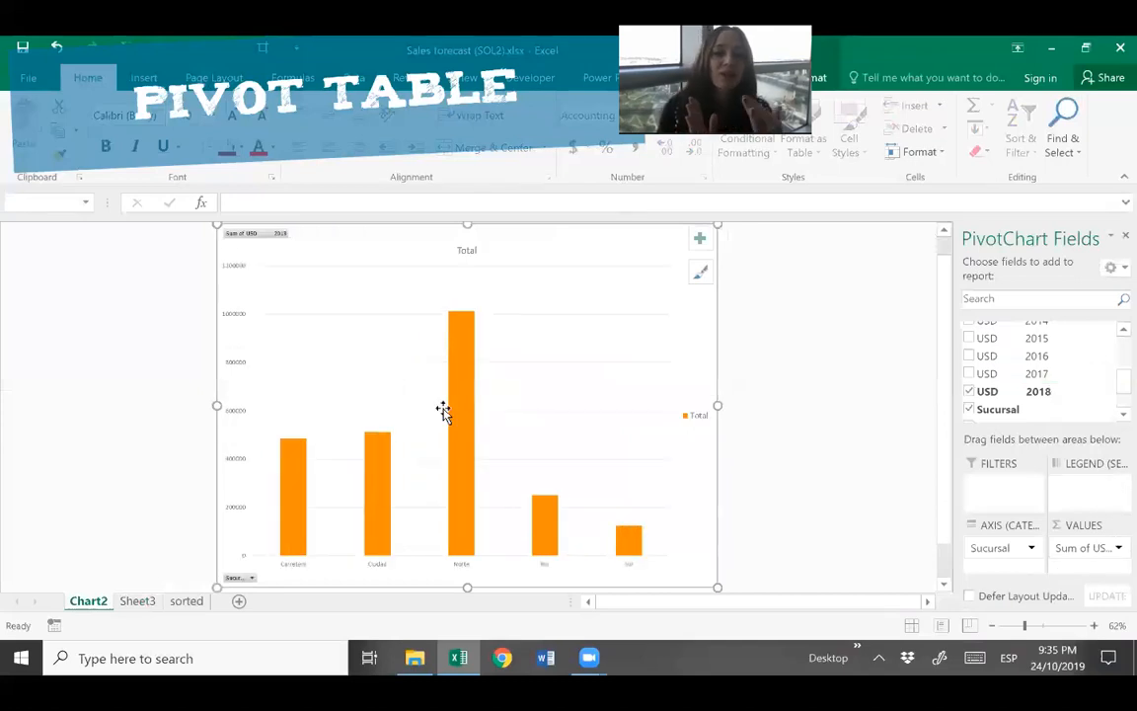
click(969, 410)
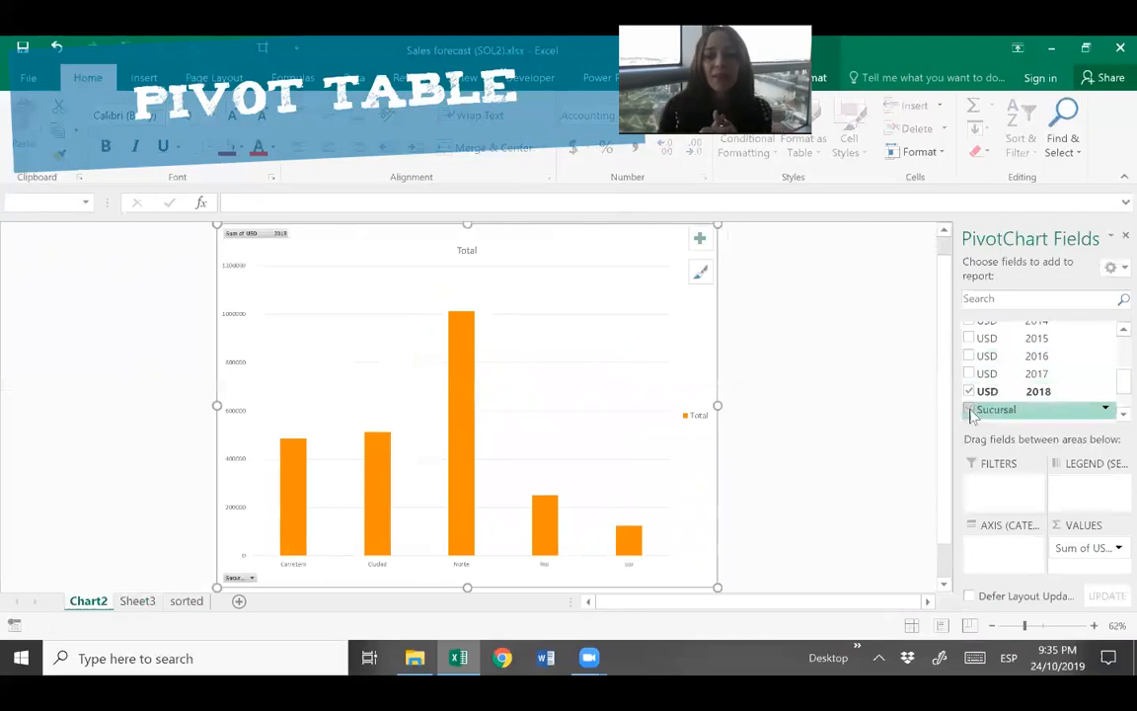
scroll(1112, 383, up, 3)
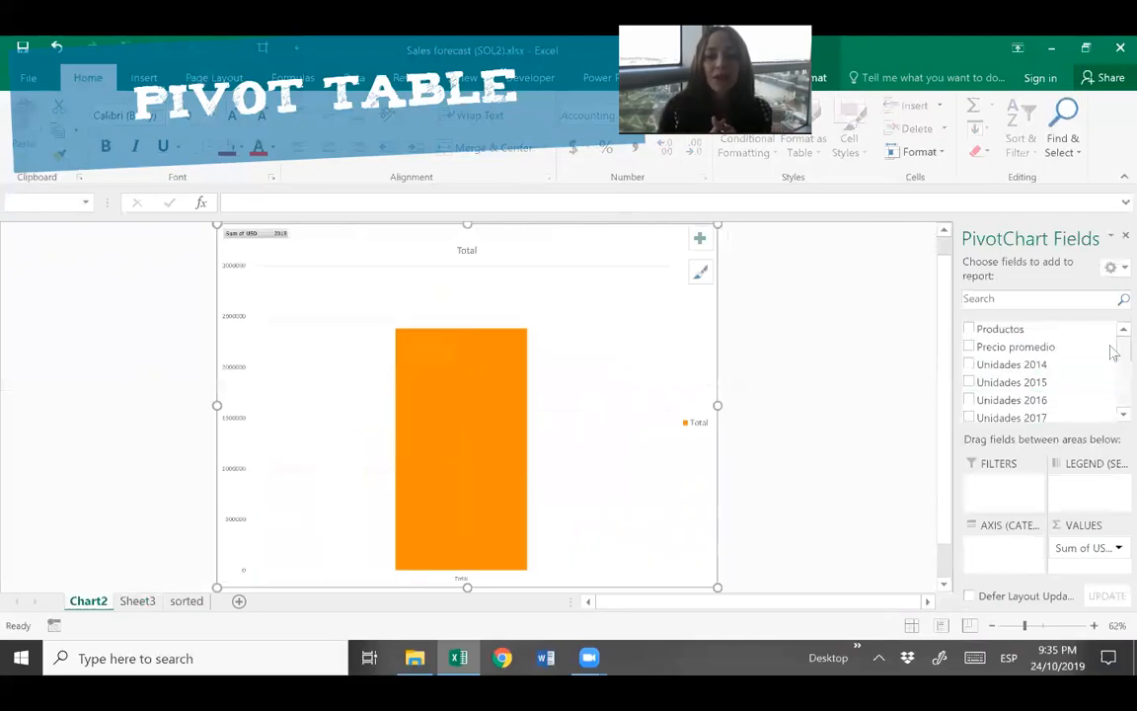
click(970, 330)
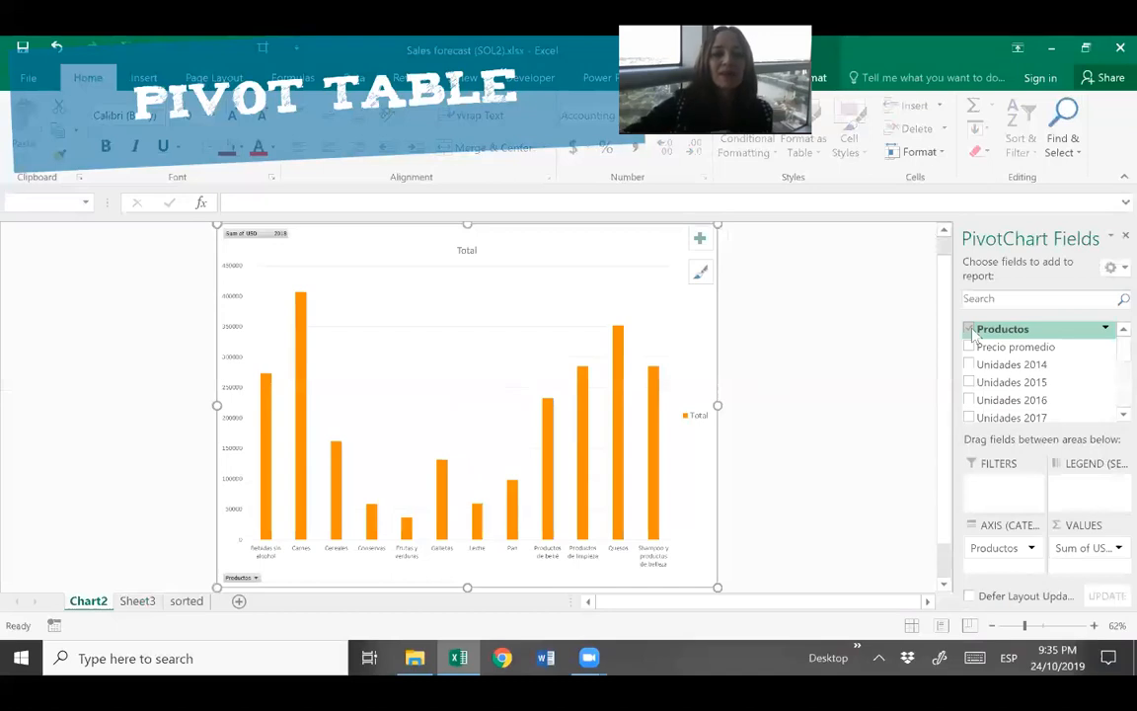
scroll(982, 365, down, 3)
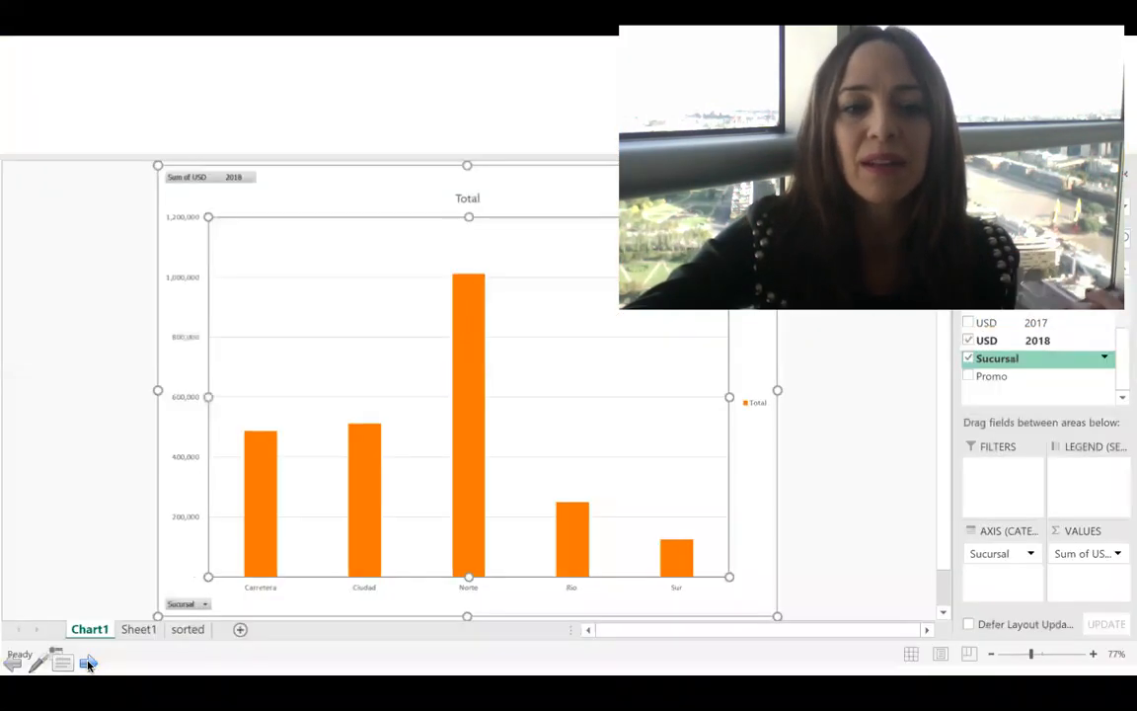
click(88, 663)
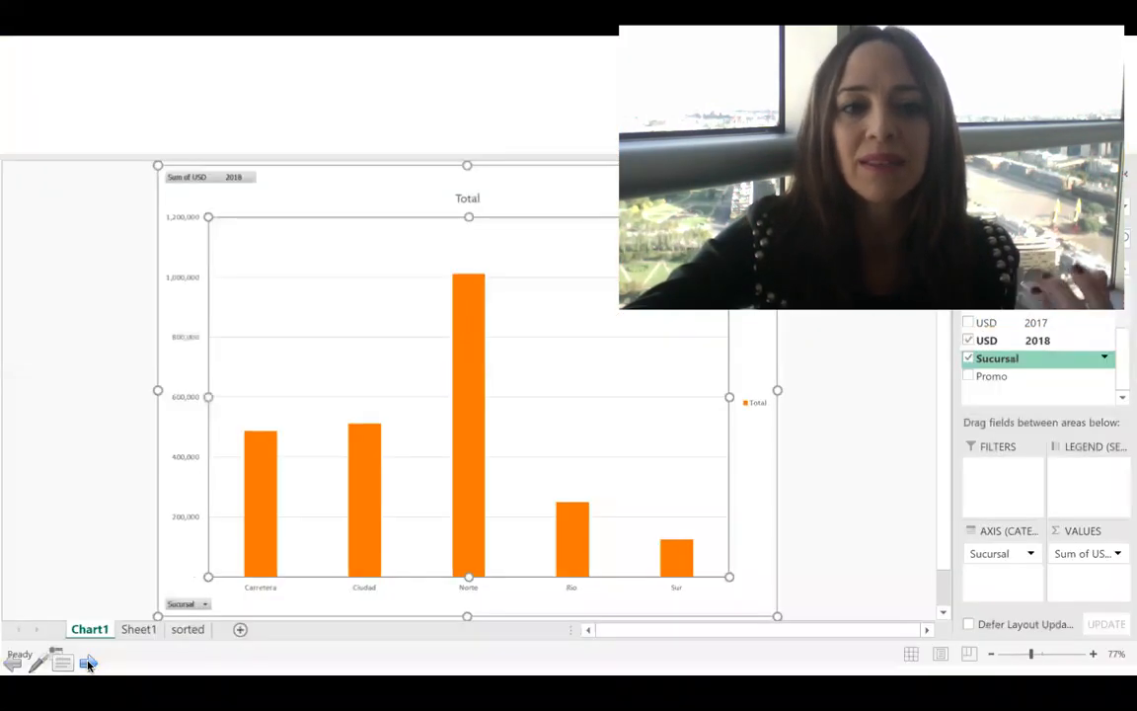
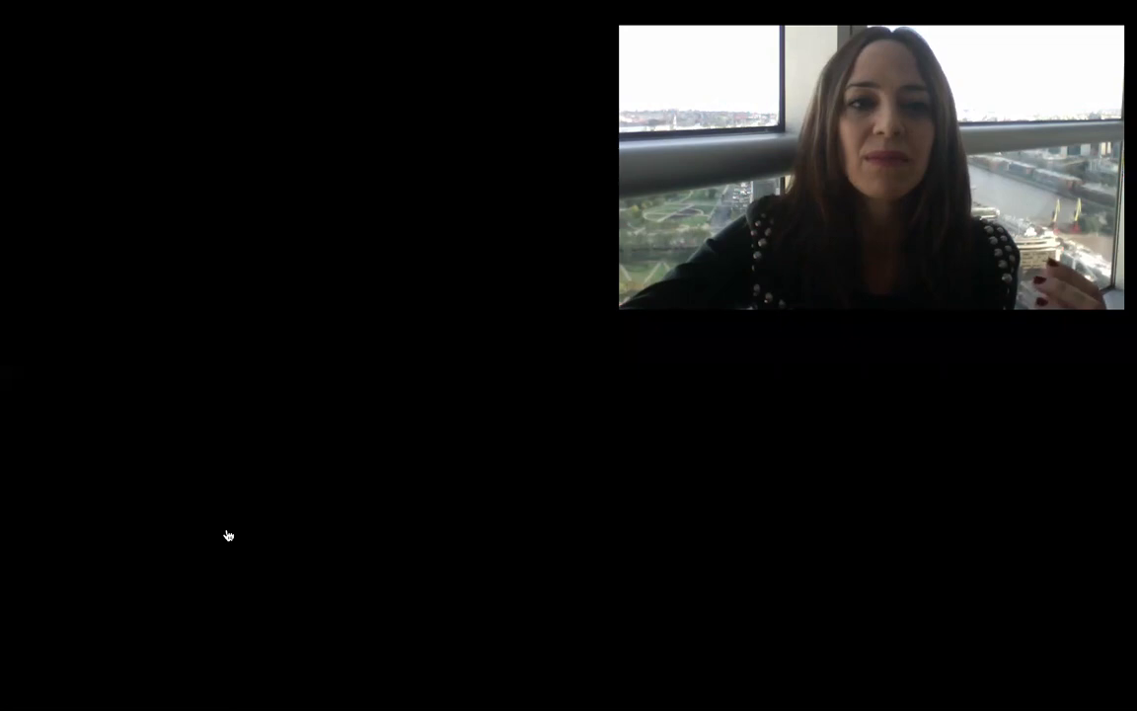
mouse_move(340, 366)
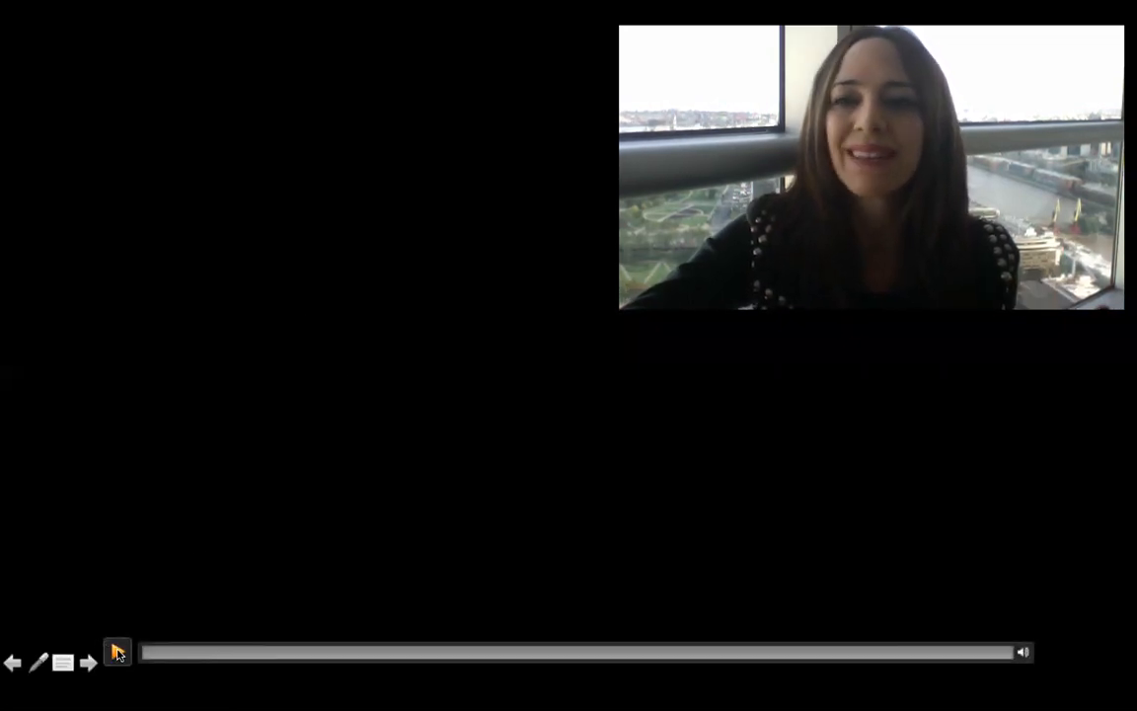
click(116, 652)
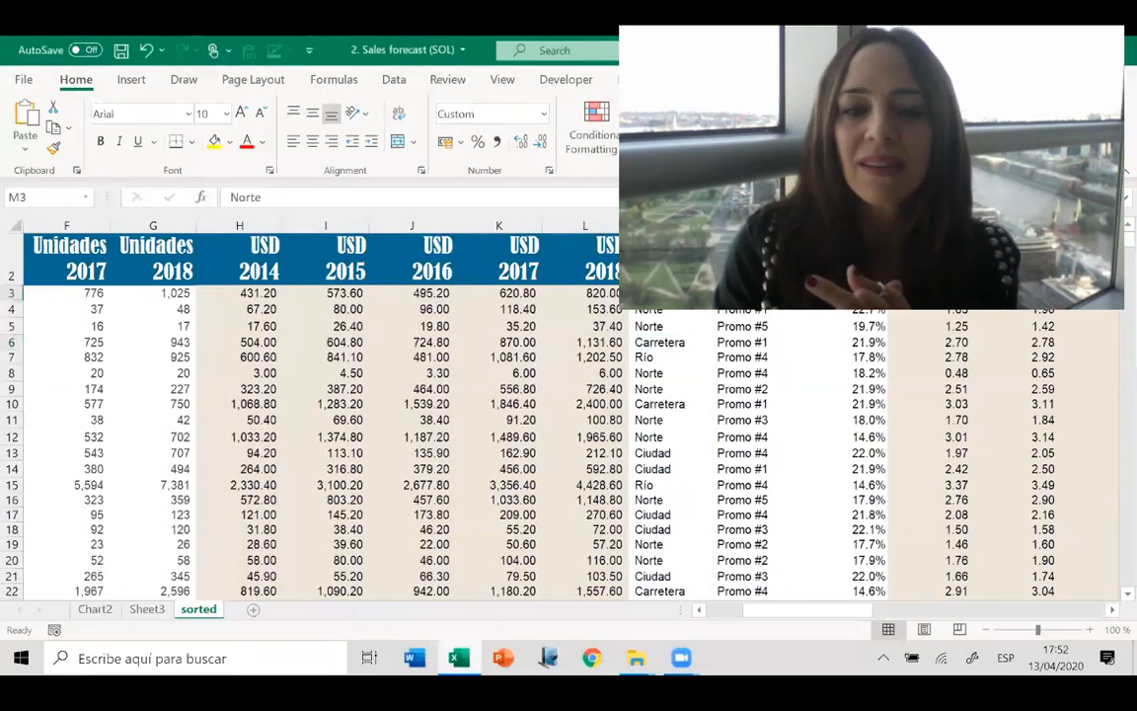
Examine the Sucursal column and the yearly totals and empty branch summary table below the sales data.
key(ctrl+shift+Down)
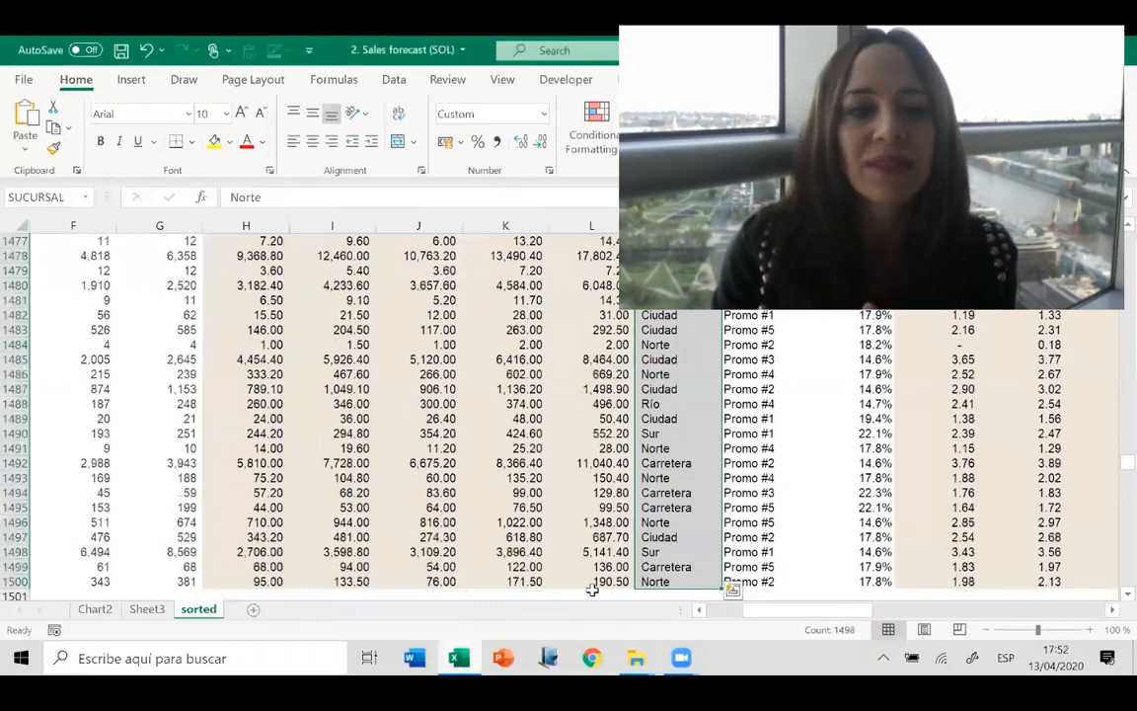
key(Up)
key(Left)
key(Left)
key(Left)
key(Left)
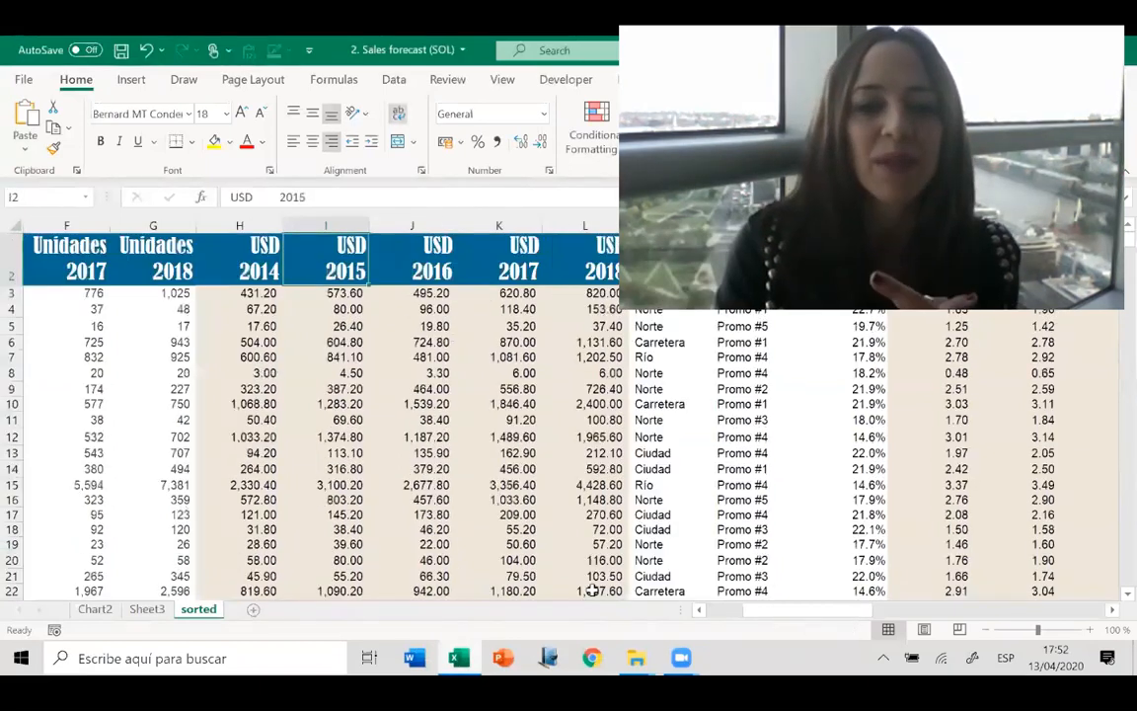
key(Down)
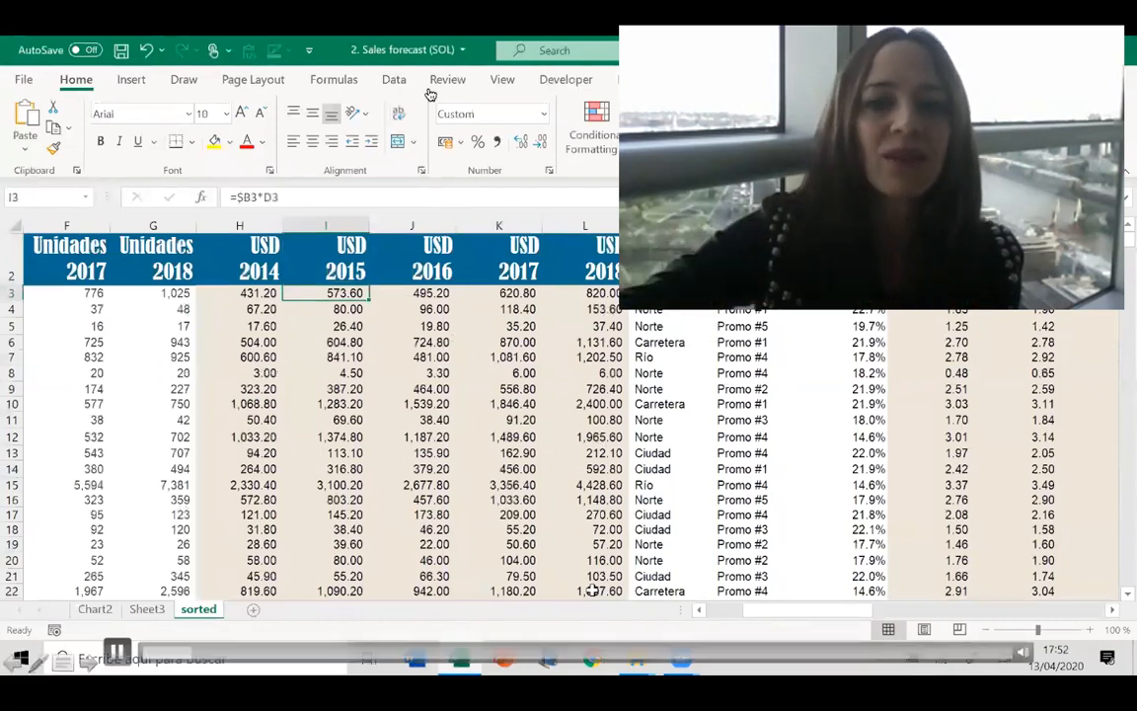
key(ctrl+Down)
key(Down)
key(Down)
key(Down)
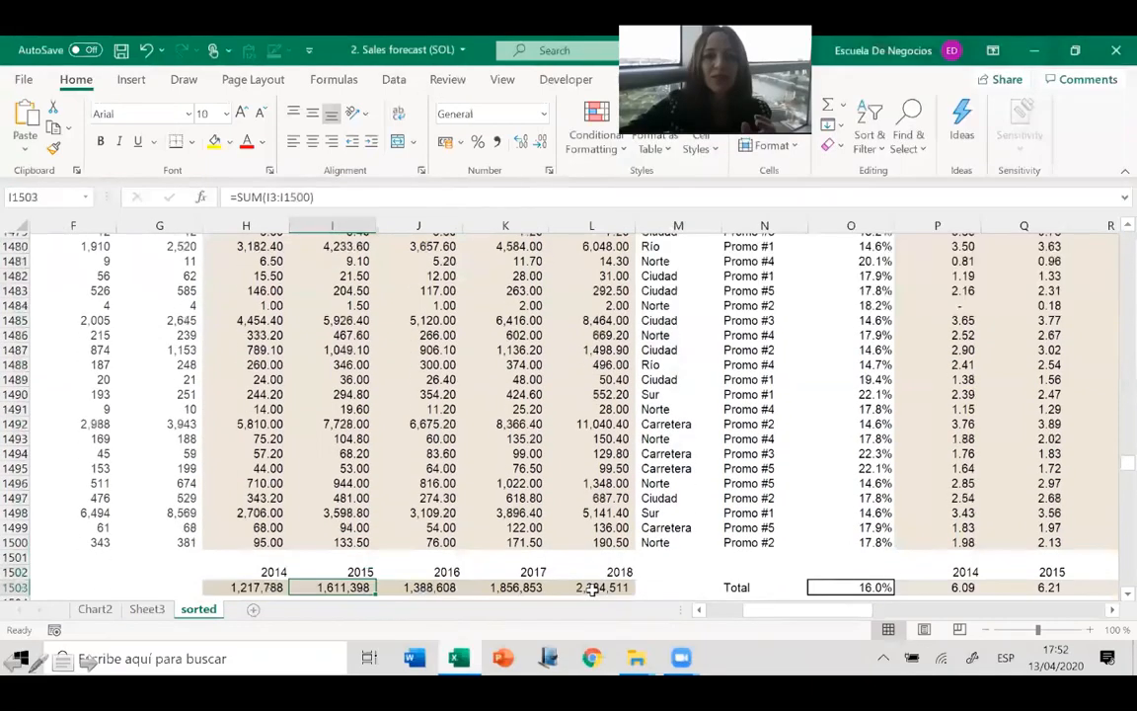
key(Down)
key(Down)
key(Down)
key(Down)
key(Down)
key(Down)
key(Down)
key(Down)
key(Down)
key(Left)
key(Left)
key(Left)
key(Left)
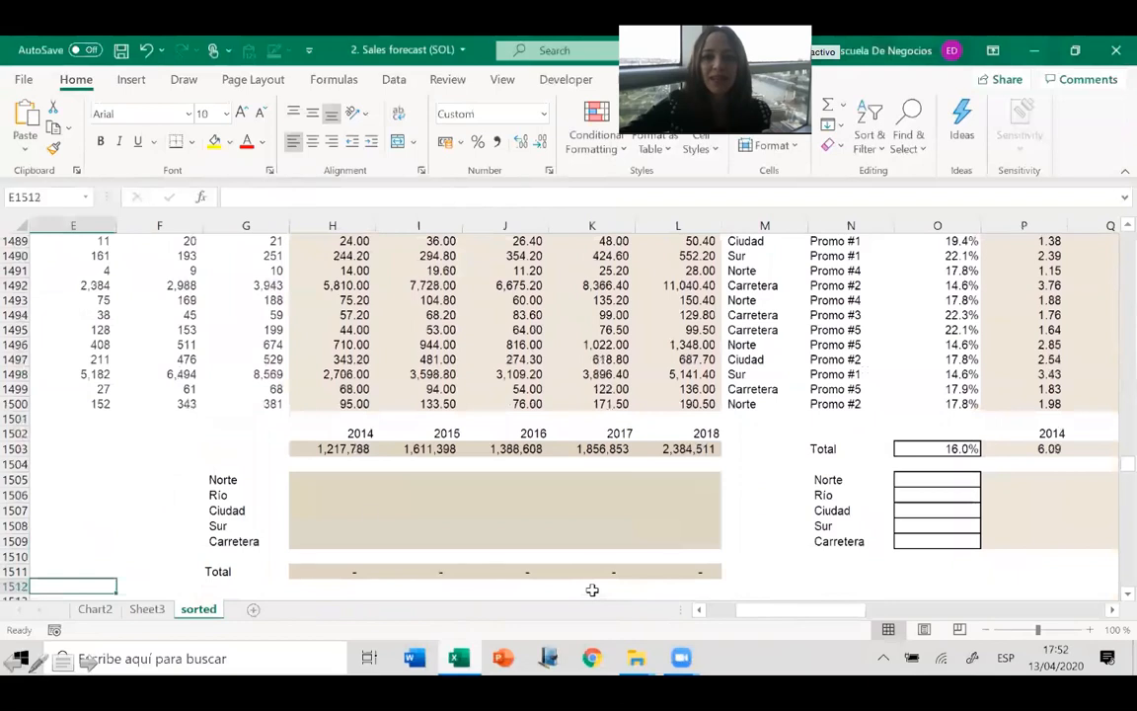
click(330, 480)
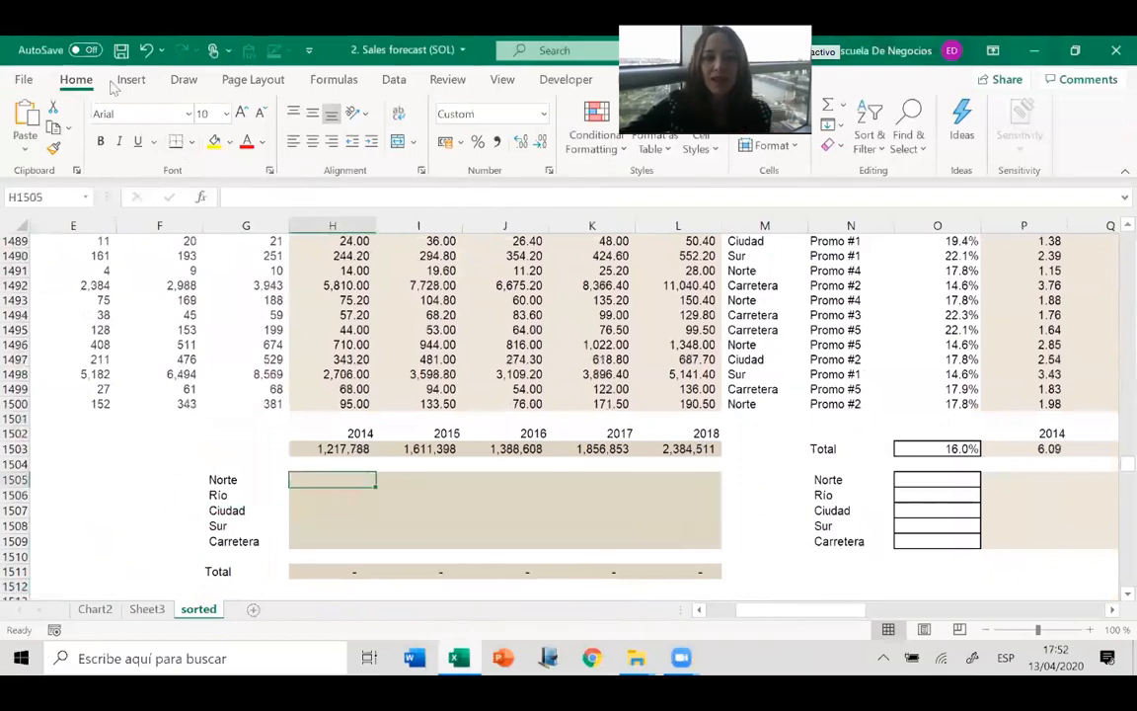
click(402, 313)
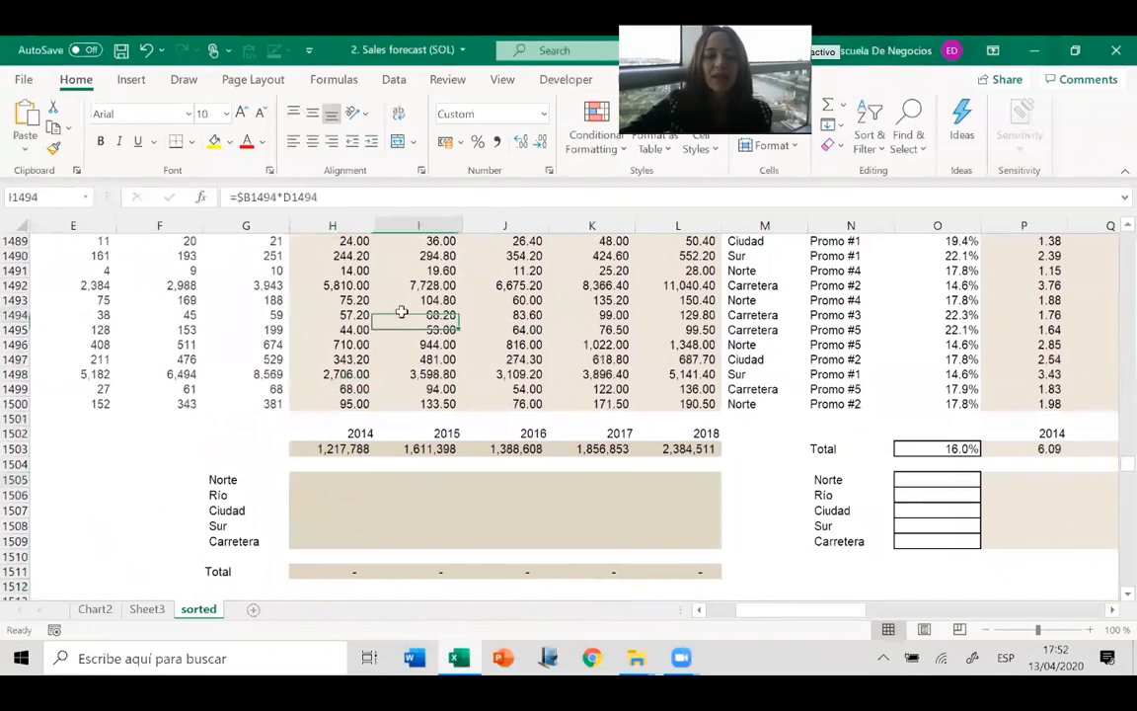
click(120, 83)
key(Right)
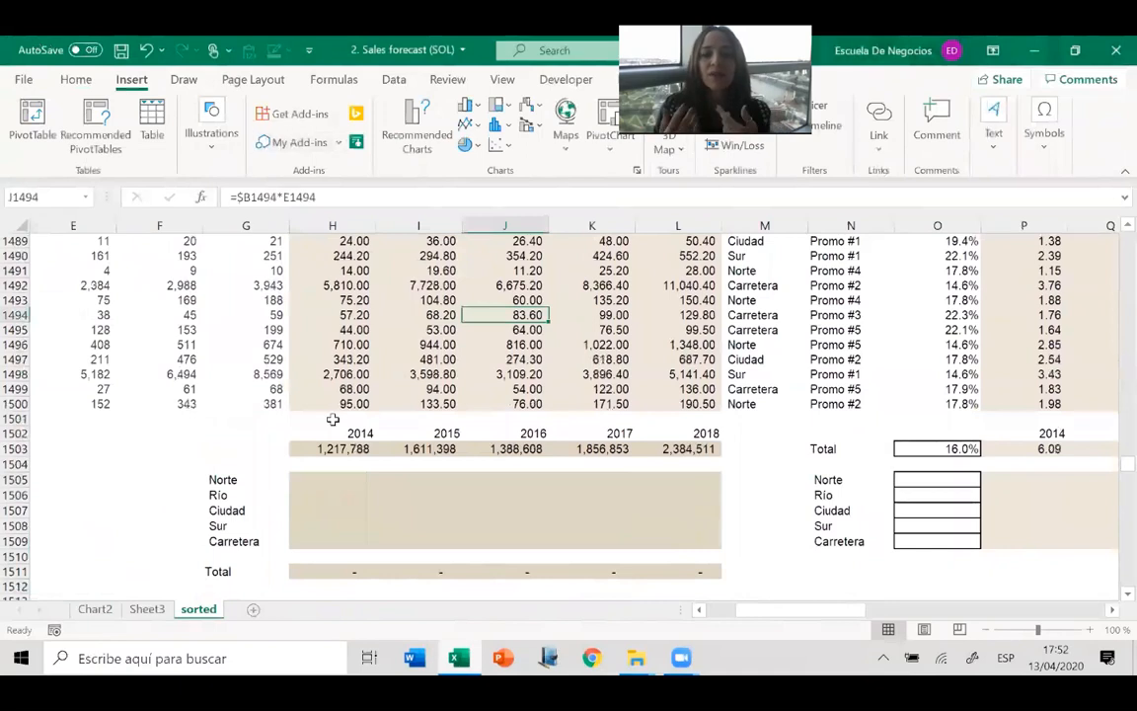
Start a SUMIF formula in H1505 with the SUCURSAL range from row 3 to 1500 and the criterion "Norte".
click(336, 481)
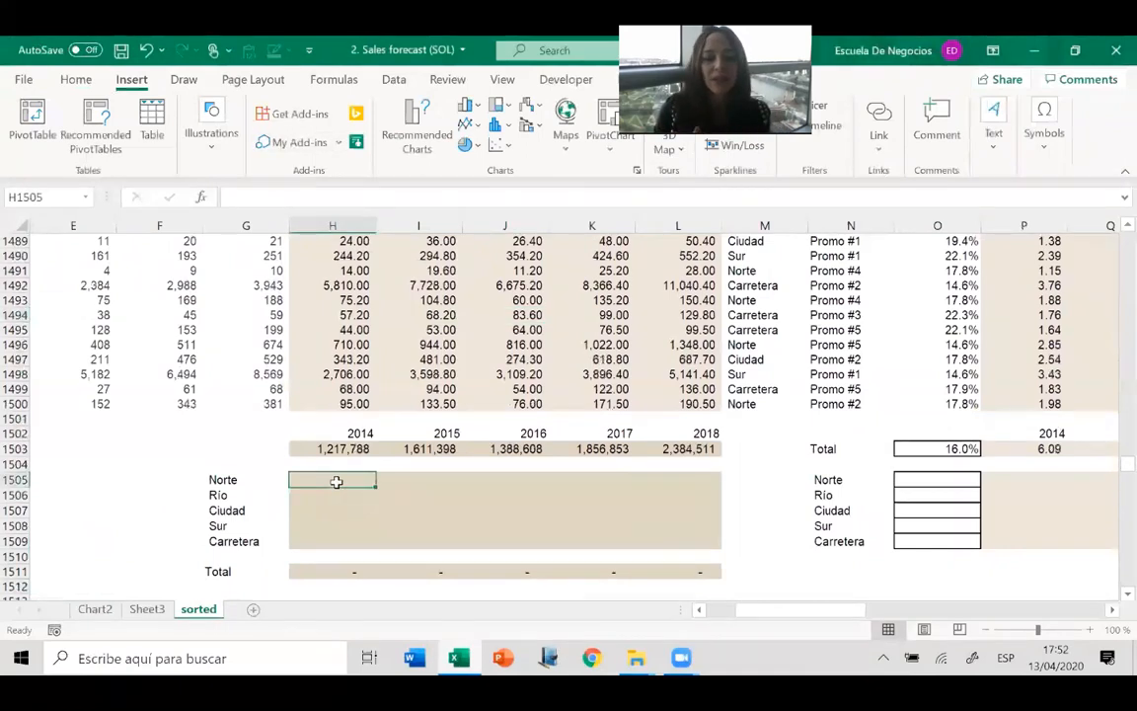
text(+sumif()
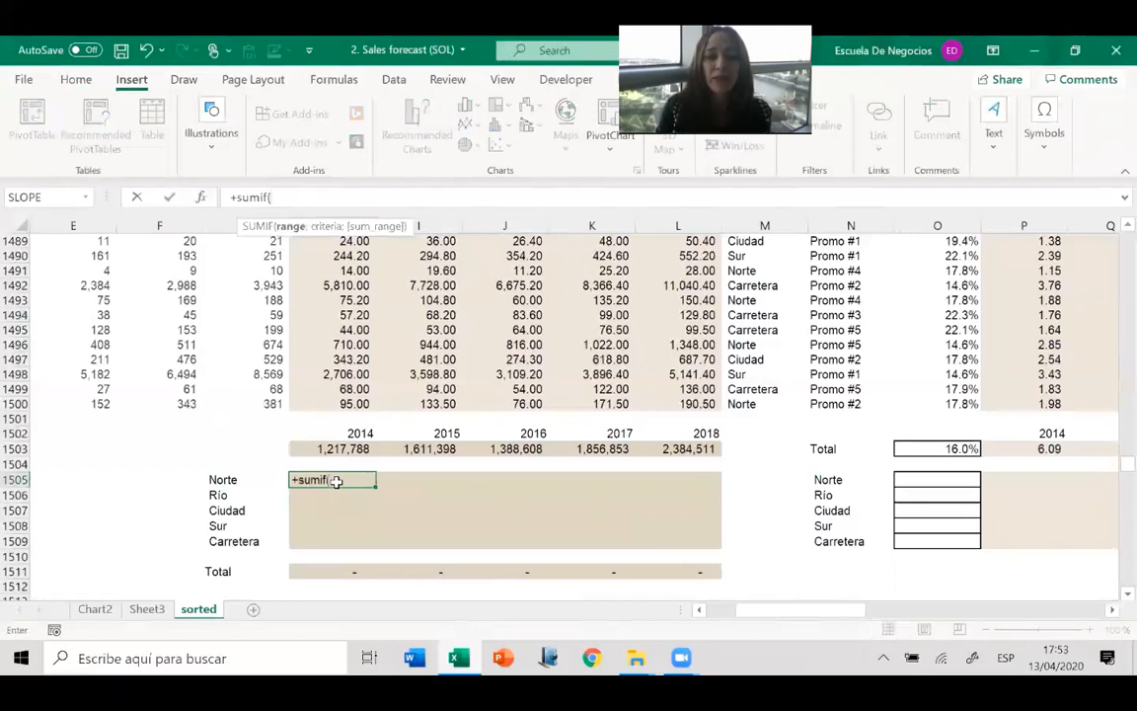
click(750, 403)
key(ctrl+shift+Up)
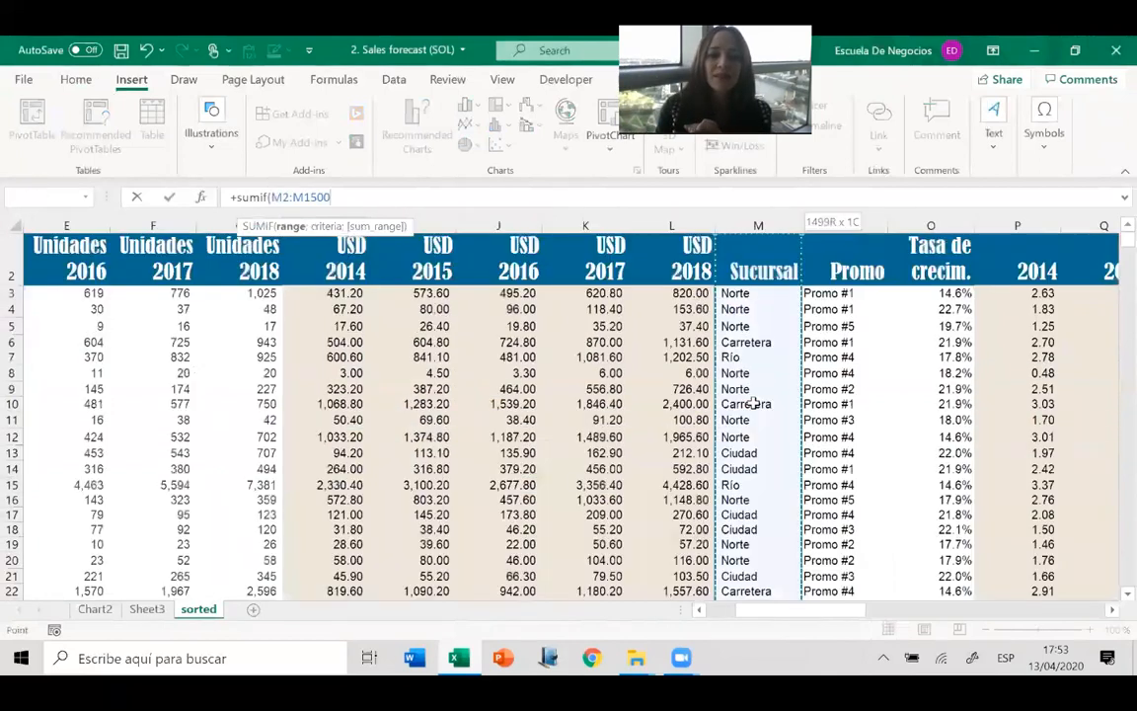
key(shift+Down)
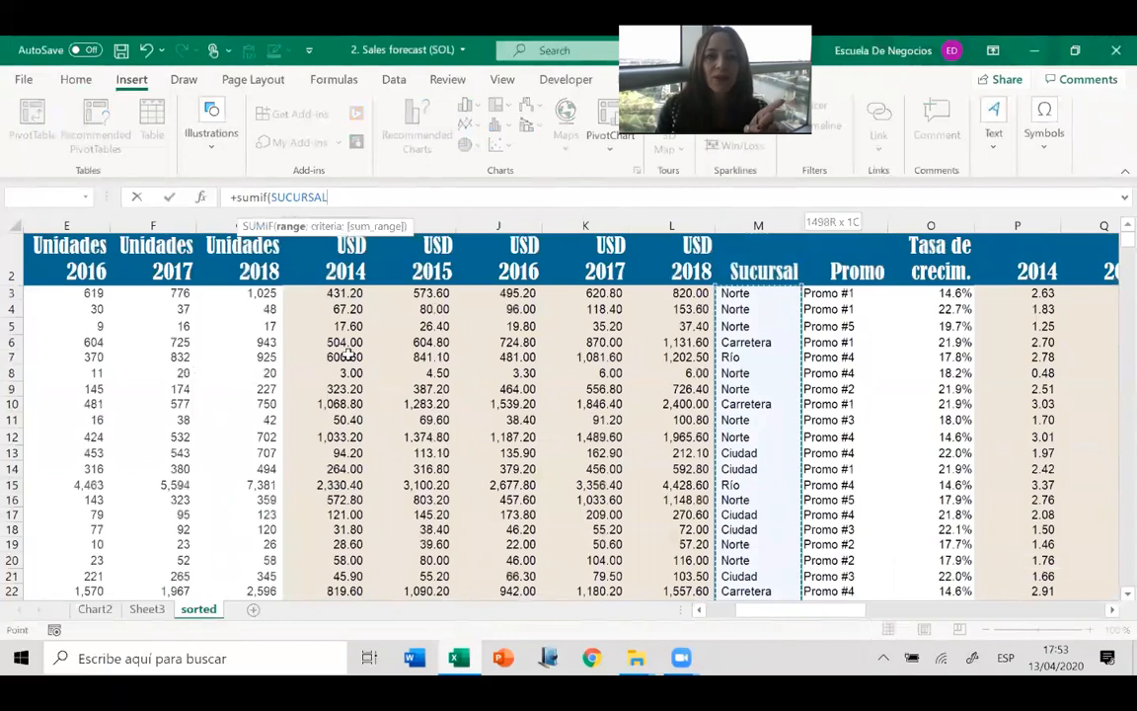
text(,)
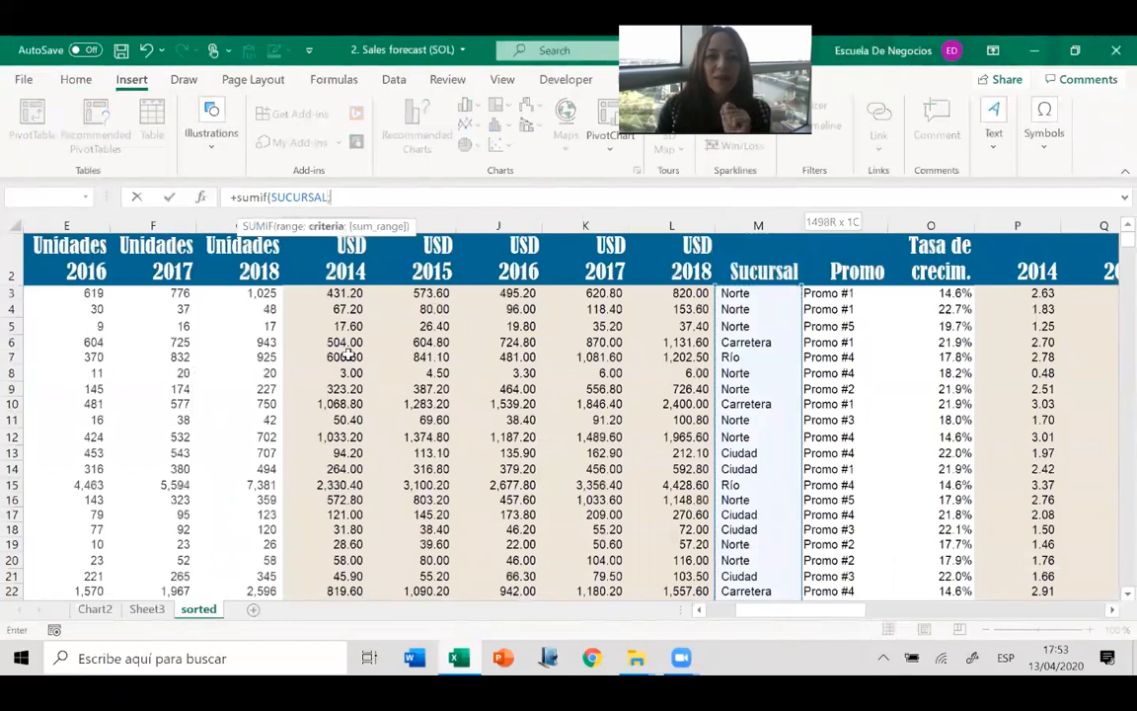
key(Down)
key(BackSpace)
key(BackSpace)
key(BackSpace)
key(BackSpace)
key(BackSpace)
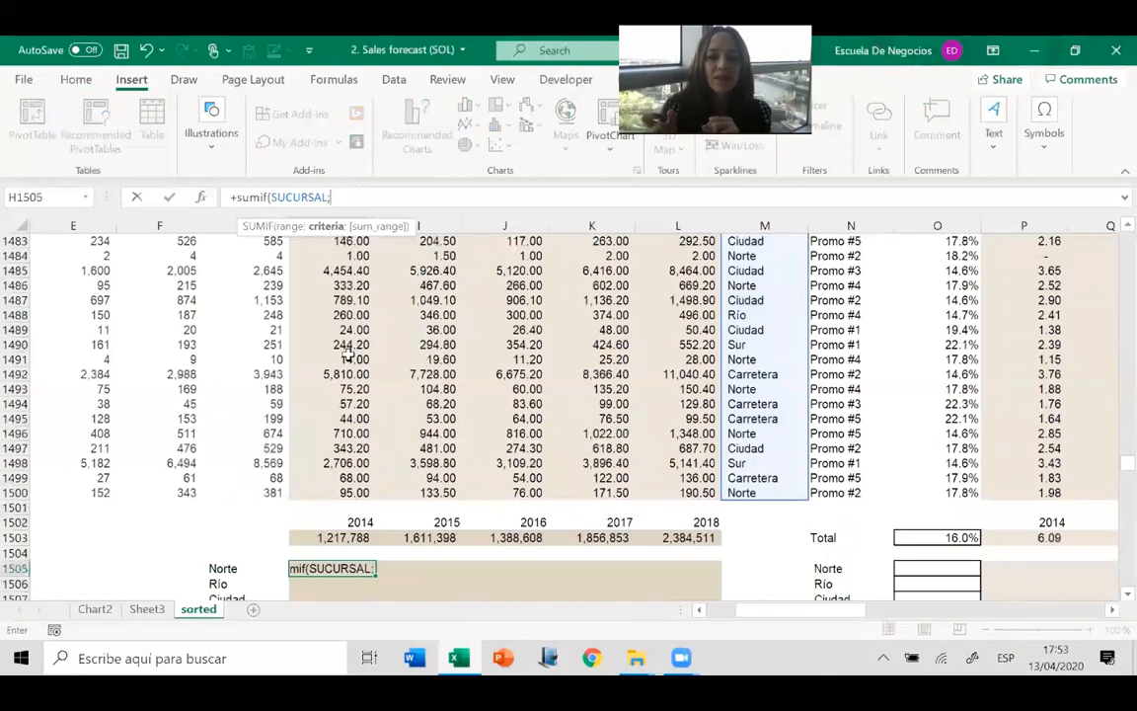
text("Norte")
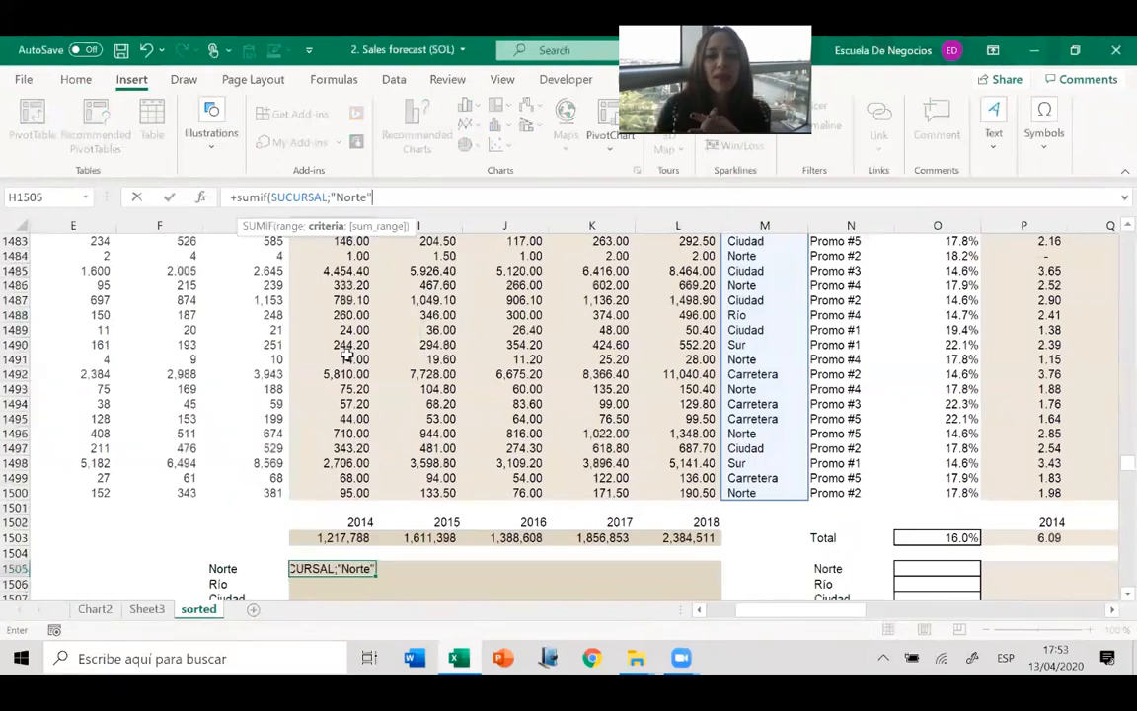
text(;)
Complete the Norte SUMIF formula in H1505 with the 2014 sales H3:H1500 as the sum range.
click(353, 492)
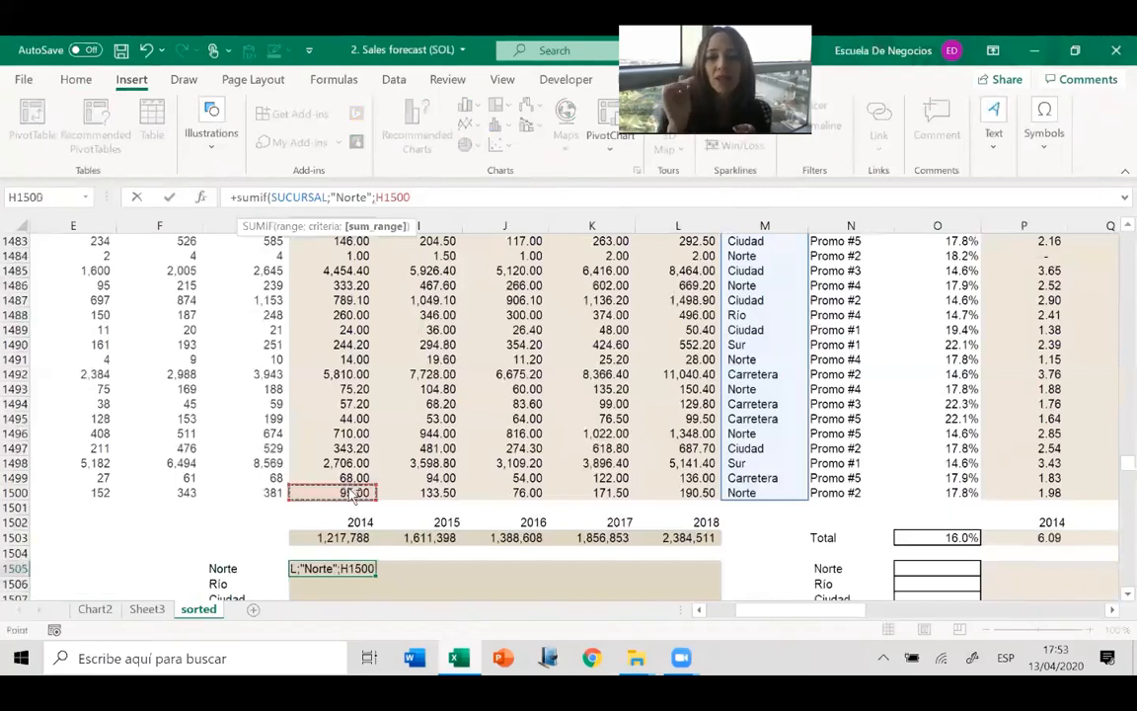
key(ctrl+shift+Up)
key(ctrl+shift+Right)
key(shift+Down)
key(shift+Left)
key(shift+Left)
key(shift+Left)
key(shift+Left)
key(shift+Left)
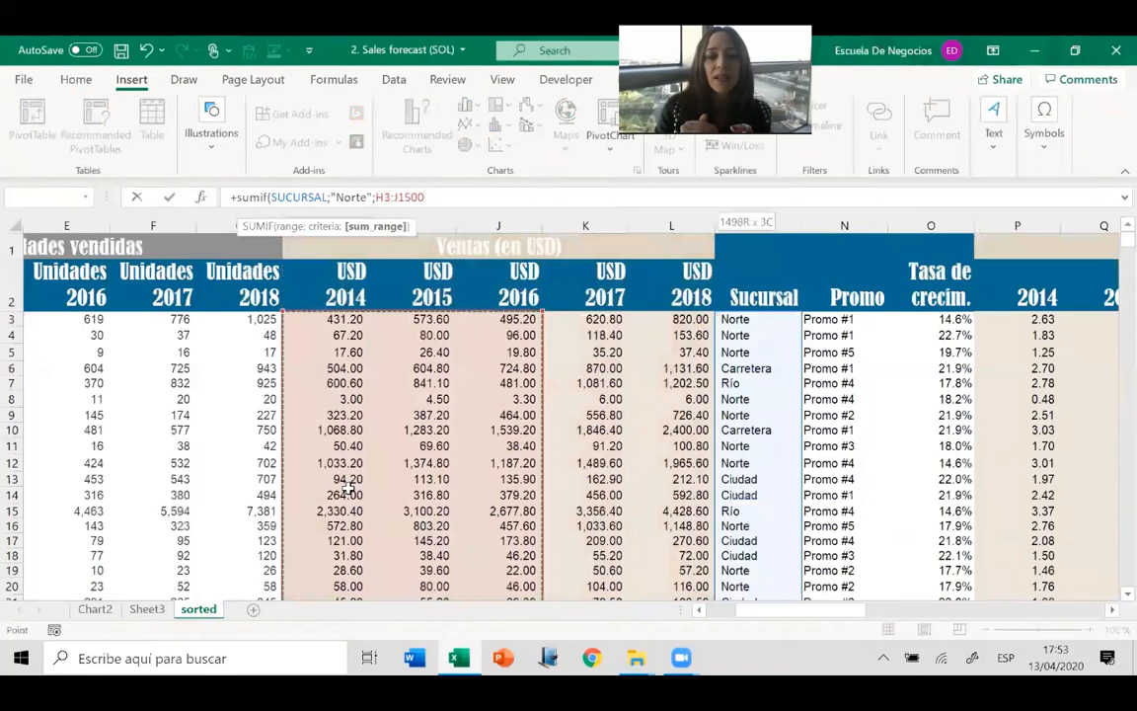
key(shift+Right)
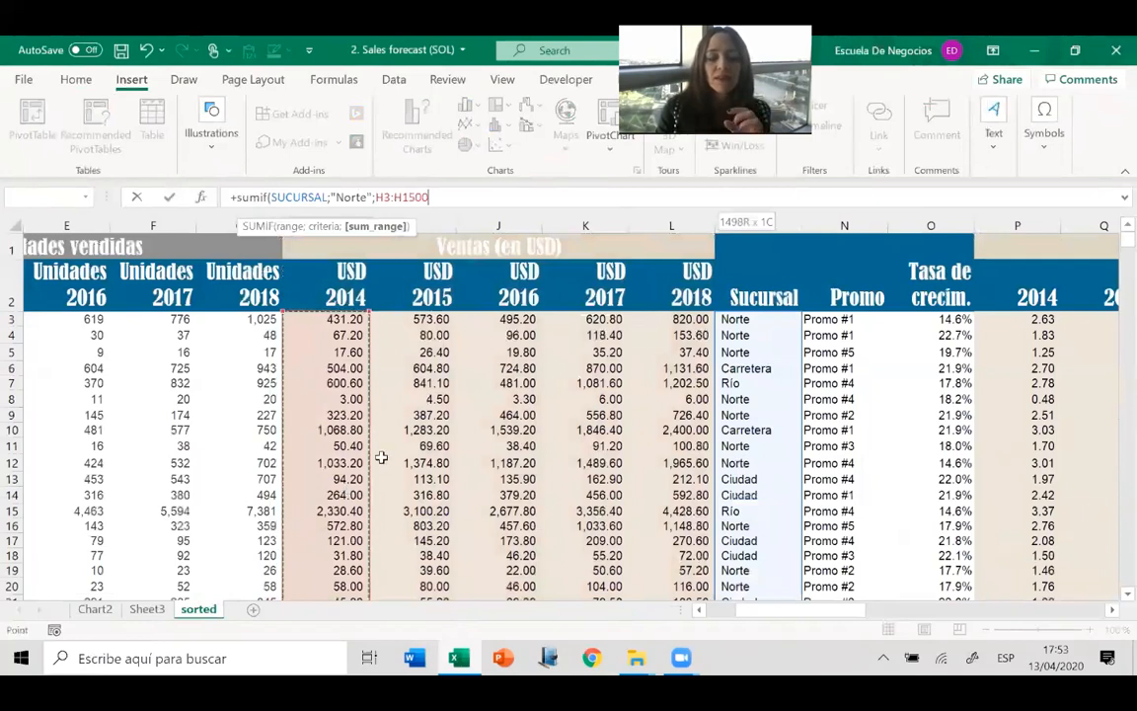
text())
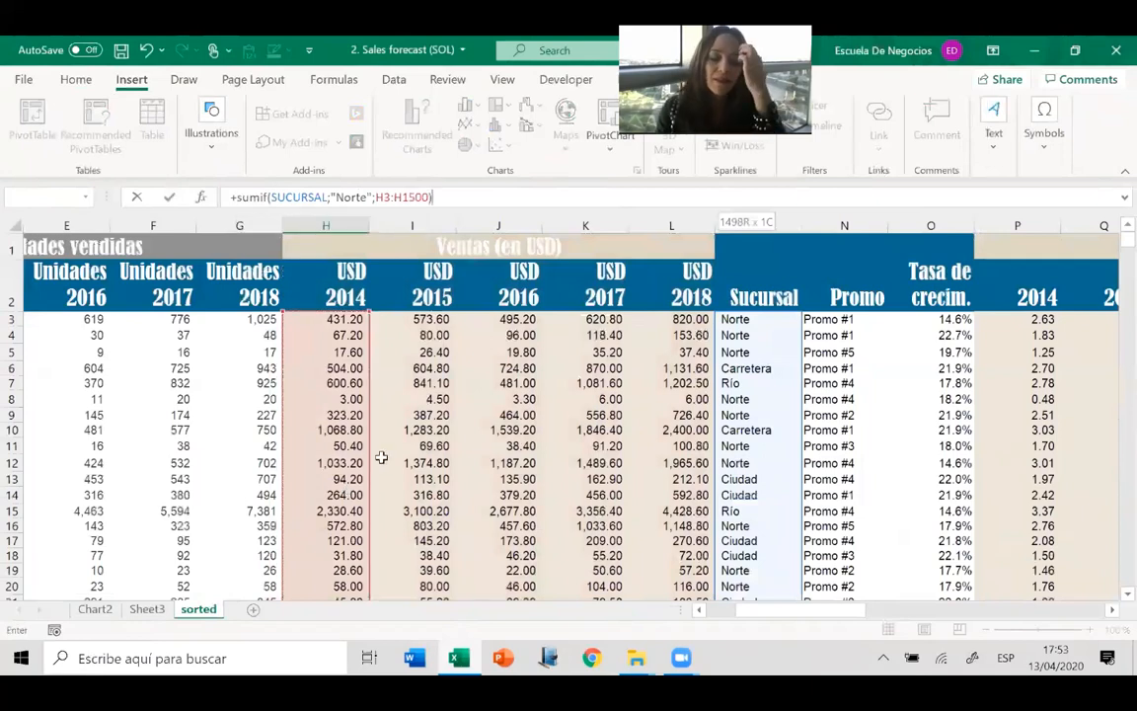
click(377, 197)
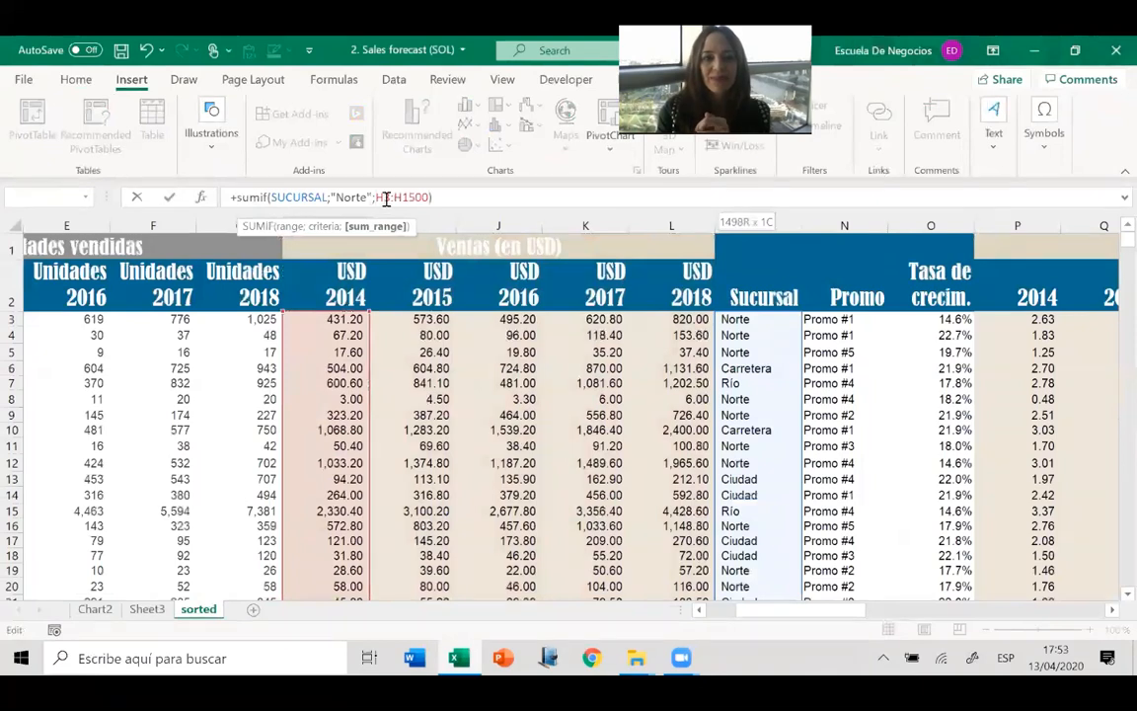
key(ctrl+Return)
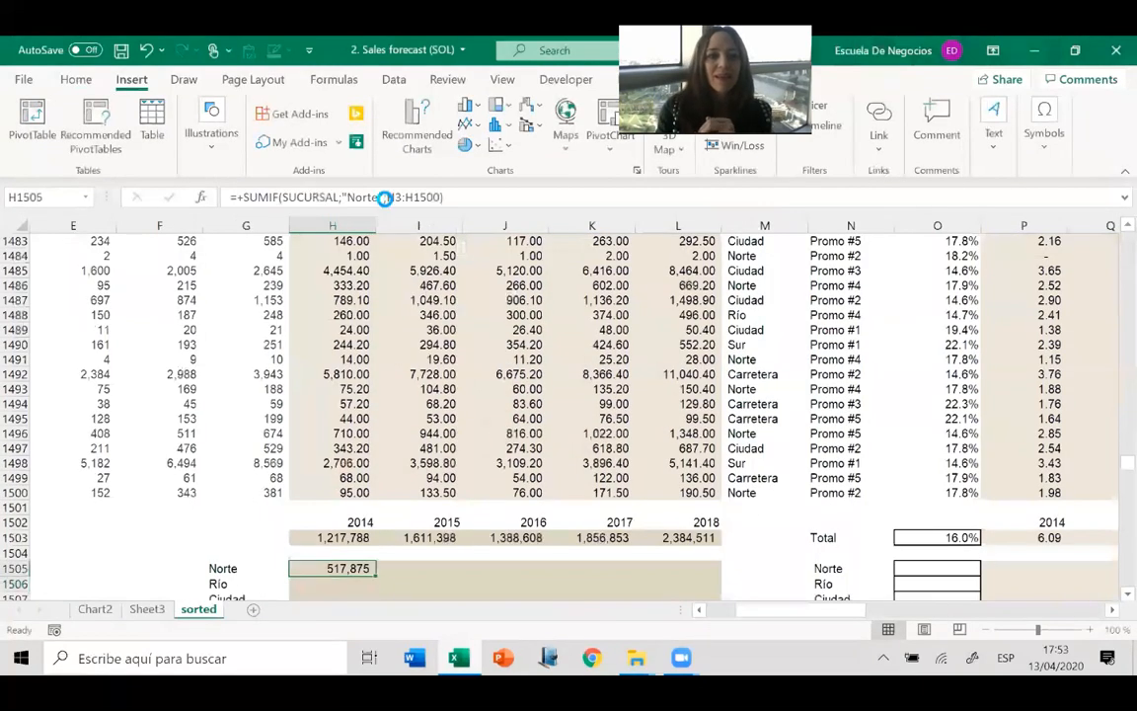
Copy the Norte SUMIF formula from H1505 across the 2015 to 2018 columns through L1505.
key(ctrl+c)
key(shift+Right)
key(shift+Right)
key(shift+Right)
key(shift+Right)
key(ctrl+v)
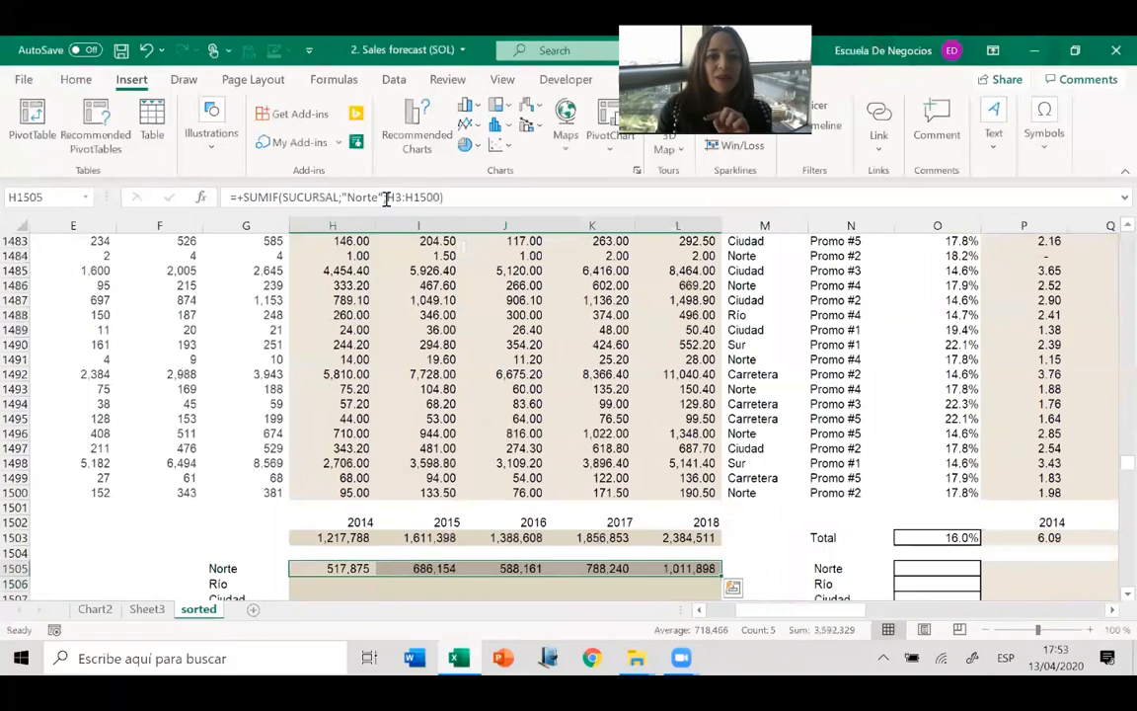
key(Escape)
Check the range, criterion and sum range of the copied Norte formulas in I1505 and J1505.
key(Left)
key(Right)
key(Right)
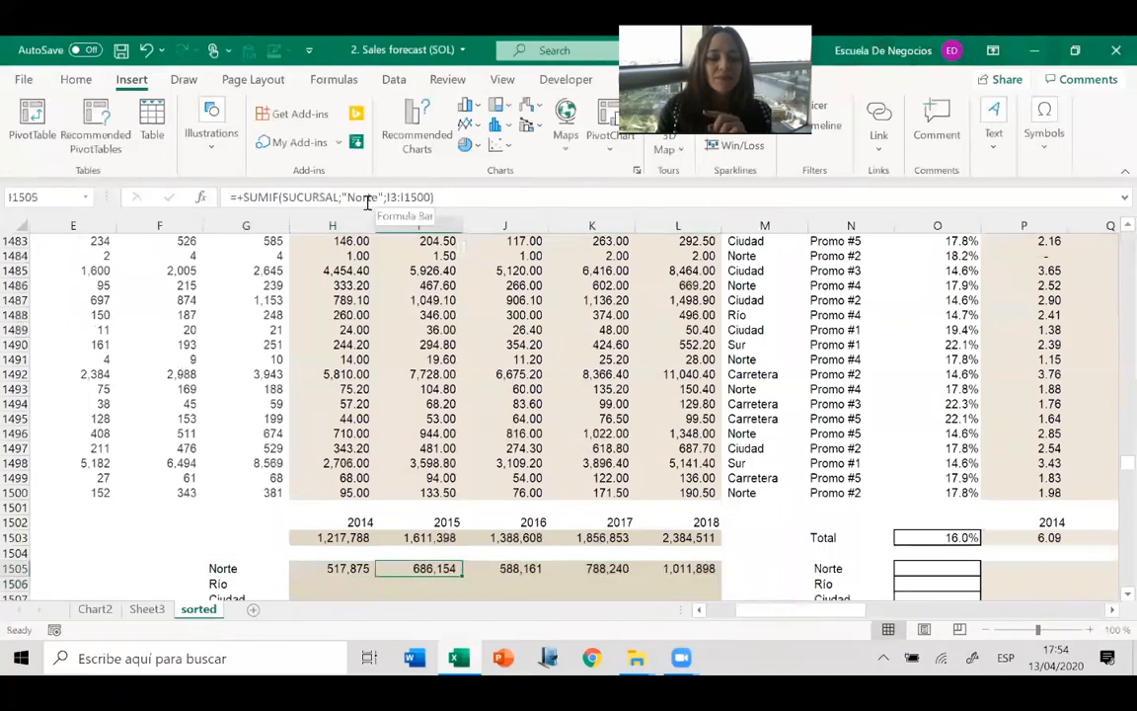
click(367, 198)
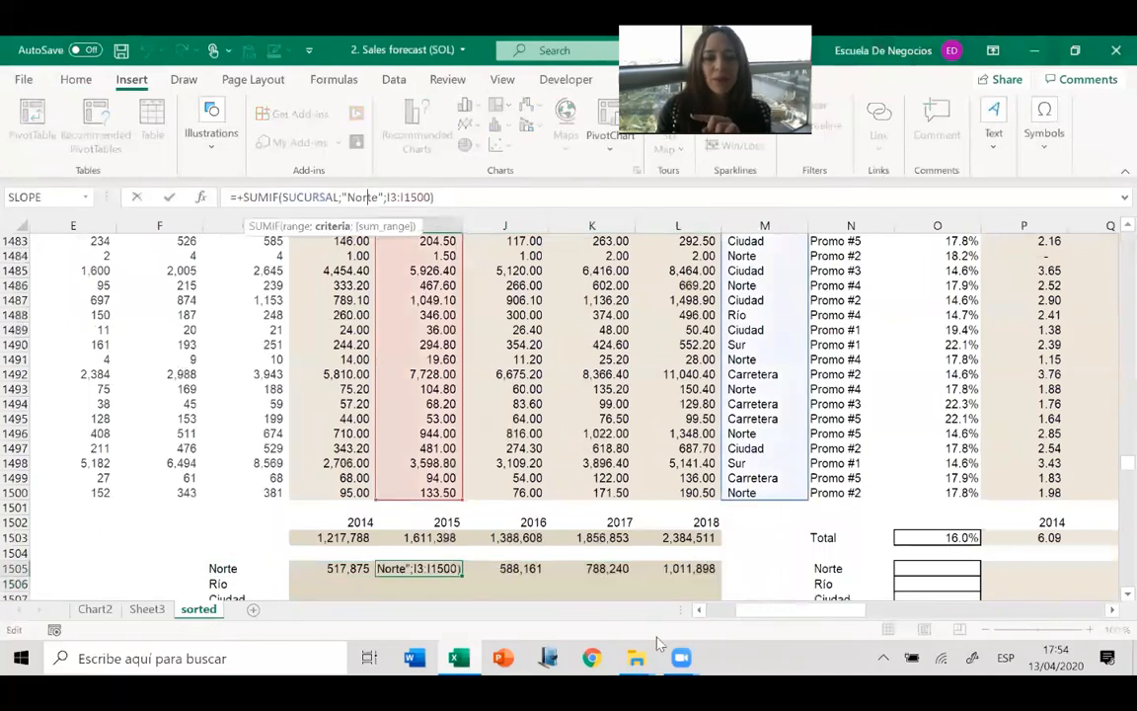
key(Escape)
key(Right)
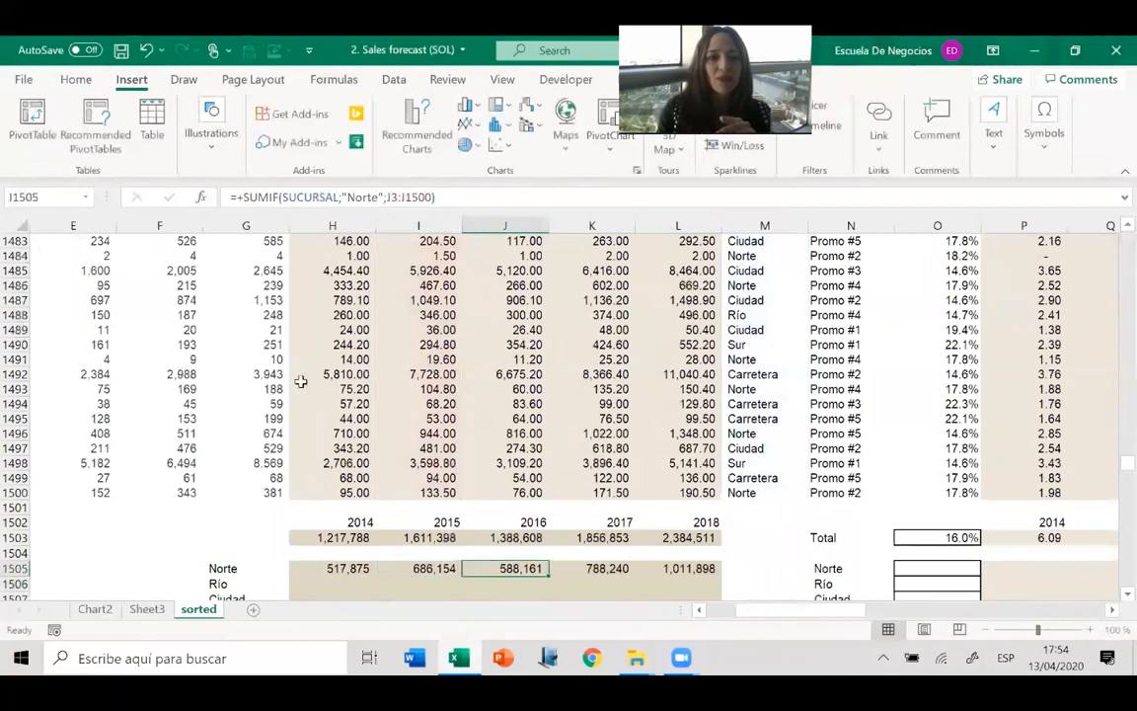
click(365, 198)
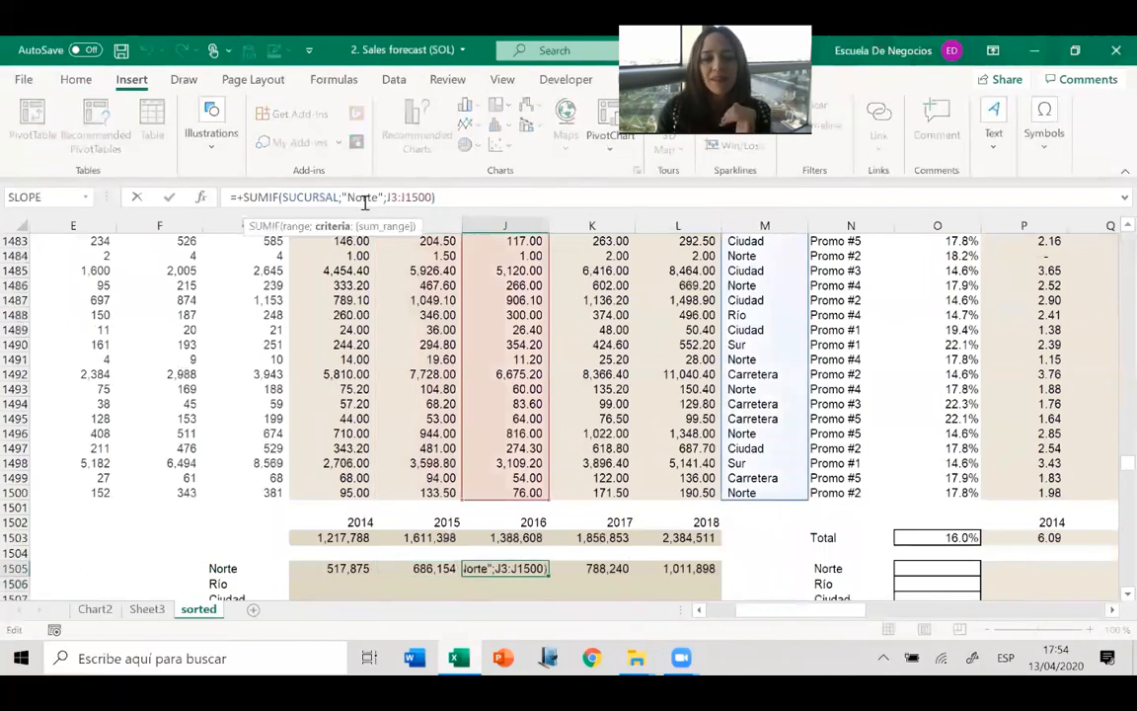
key(Tab)
click(364, 201)
key(Return)
Start a SUMIF formula for Río in H1506 with the SUCURSAL range and the criterion "Río".
key(Left)
key(Left)
key(Left)
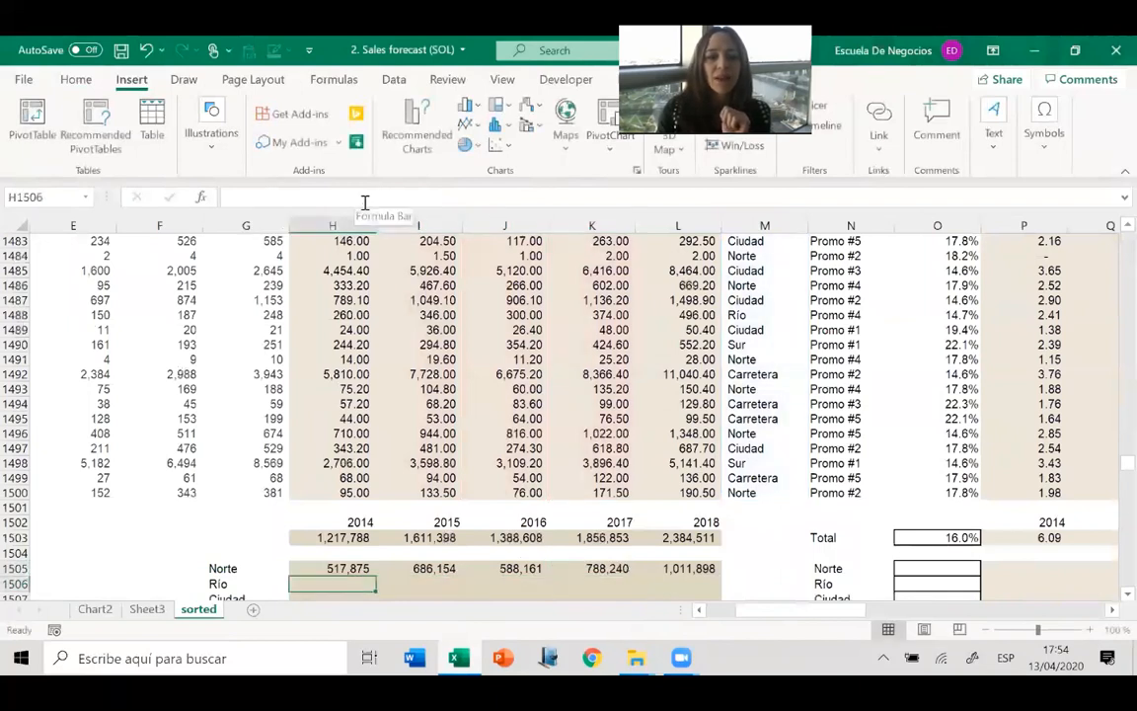
key(Down)
key(Down)
key(Down)
key(Down)
key(Down)
key(Down)
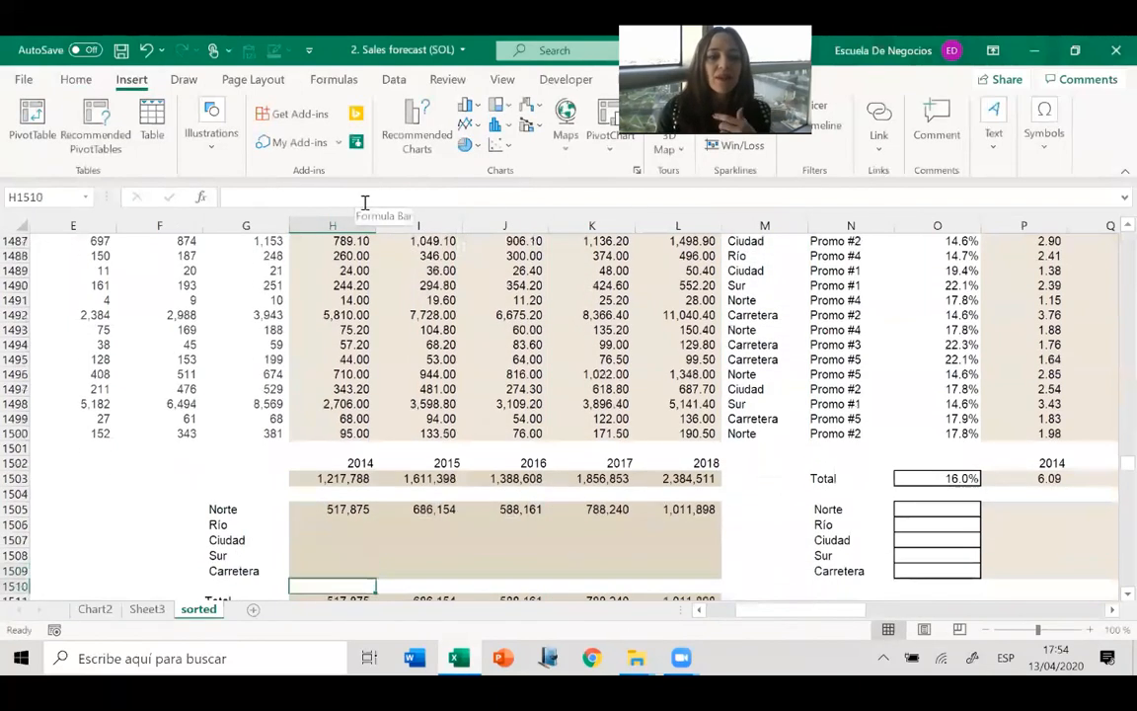
key(Up)
key(Up)
key(Up)
key(Up)
key(Up)
key(Up)
text(+)
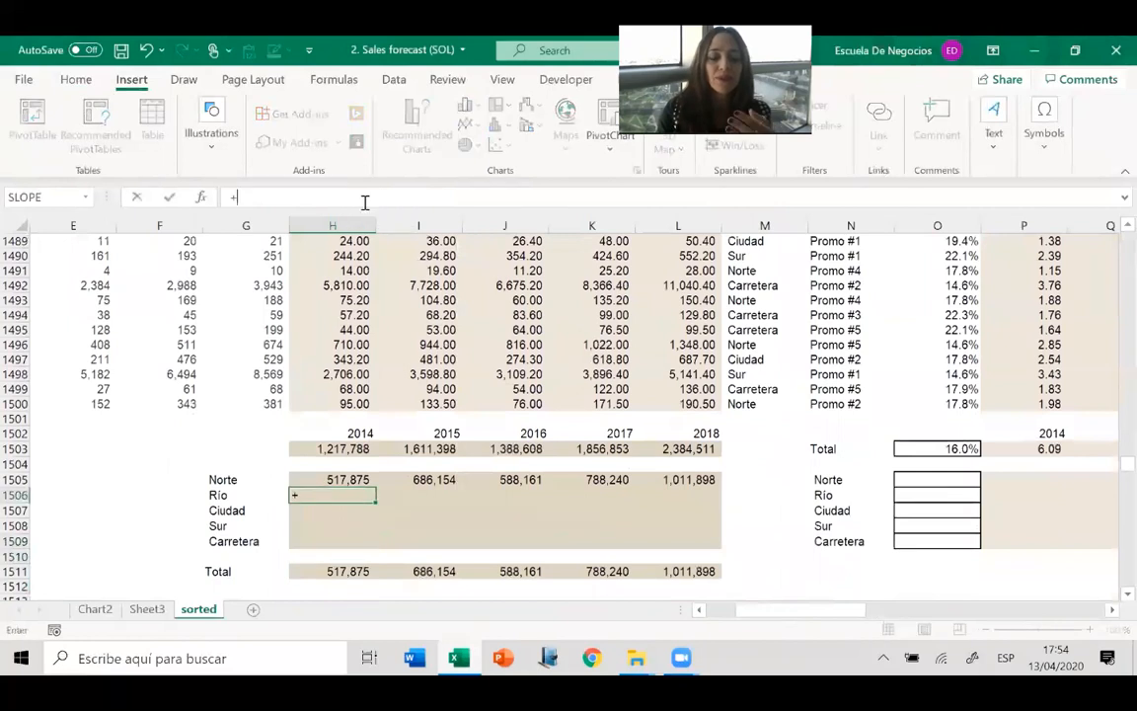
text(sumif()
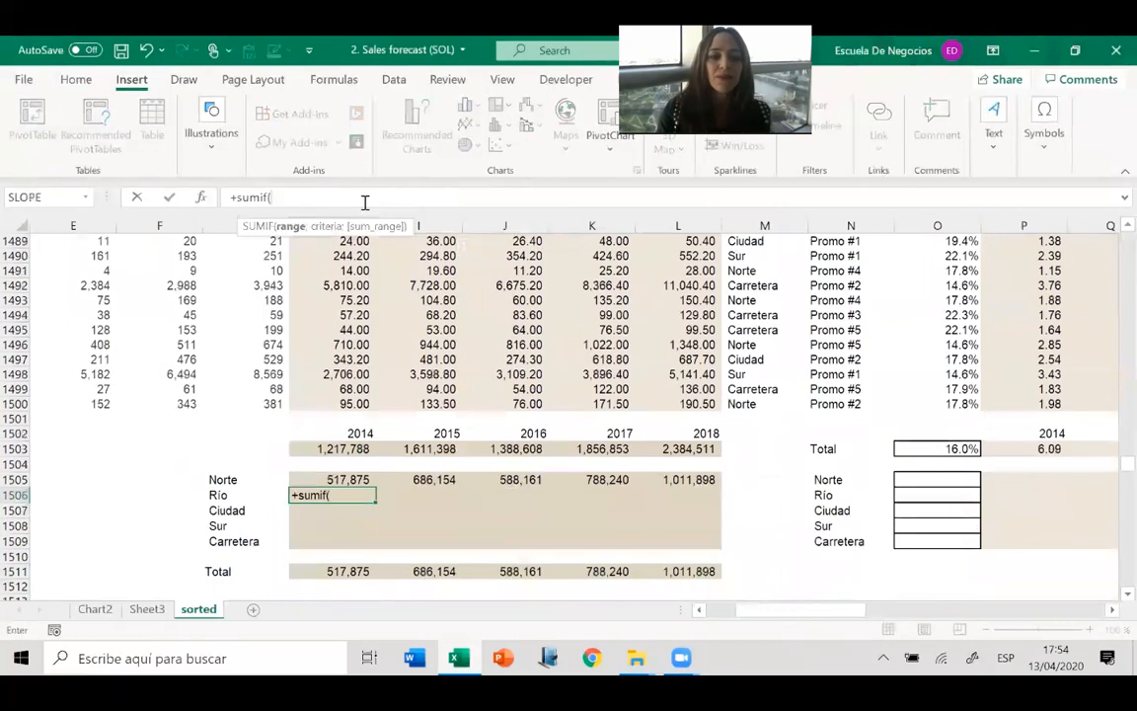
text(SUCURSAL)
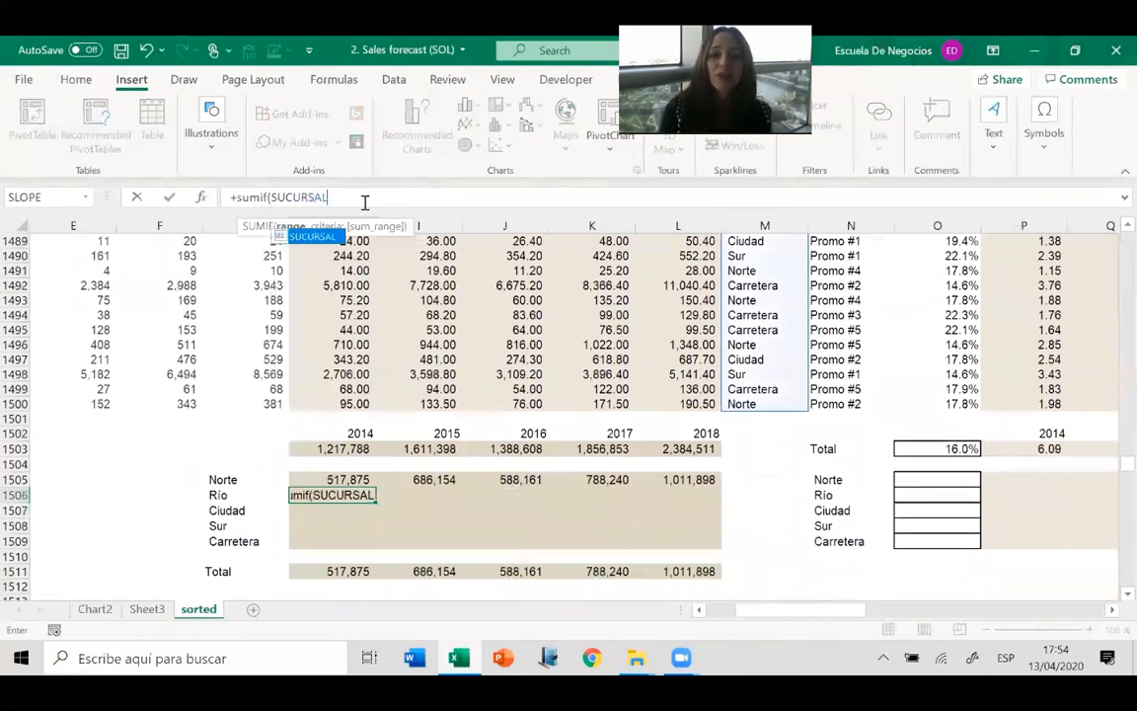
text(;"R)
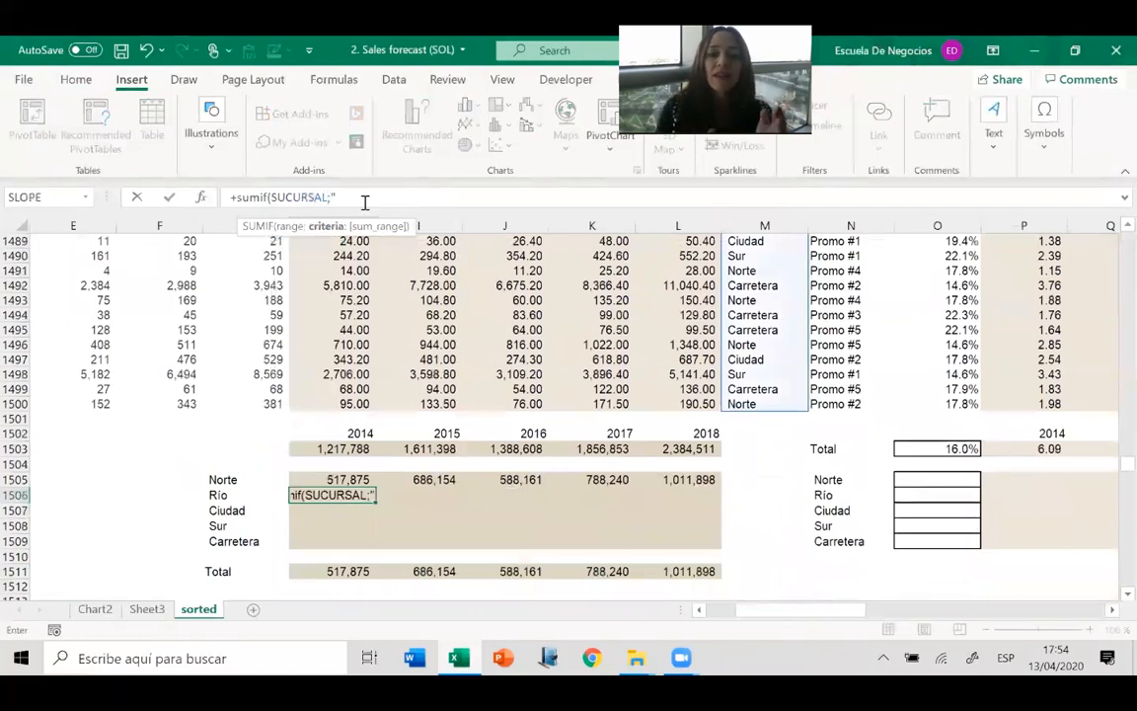
text(ío)
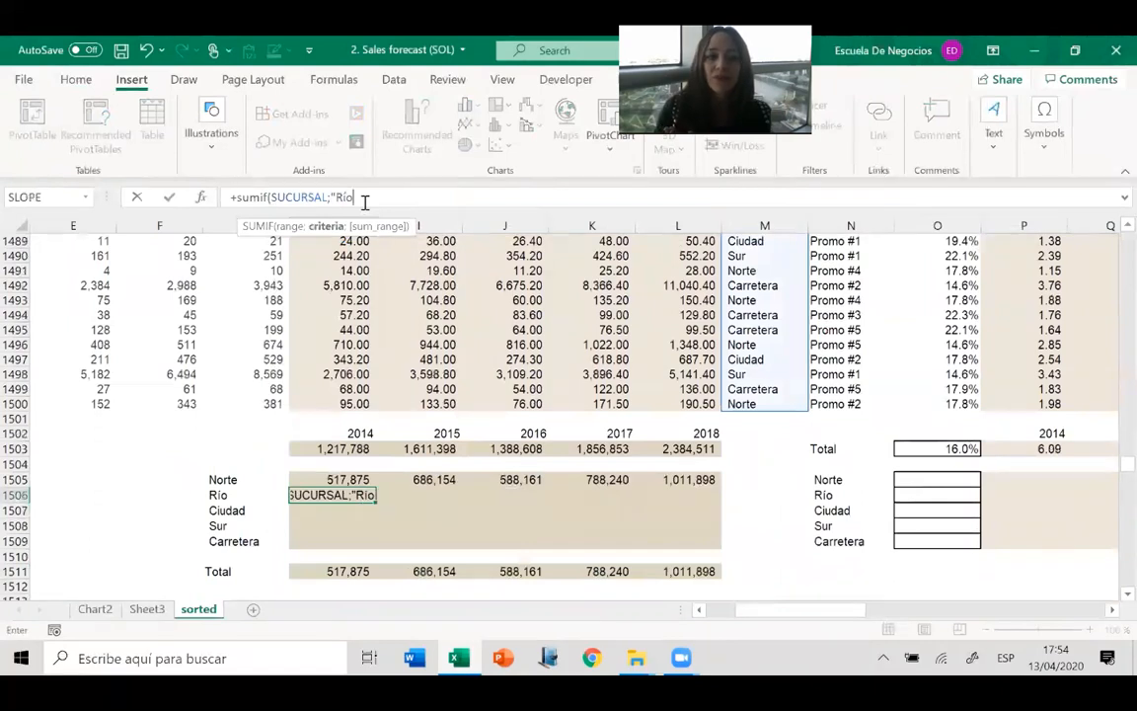
text(";)
click(333, 390)
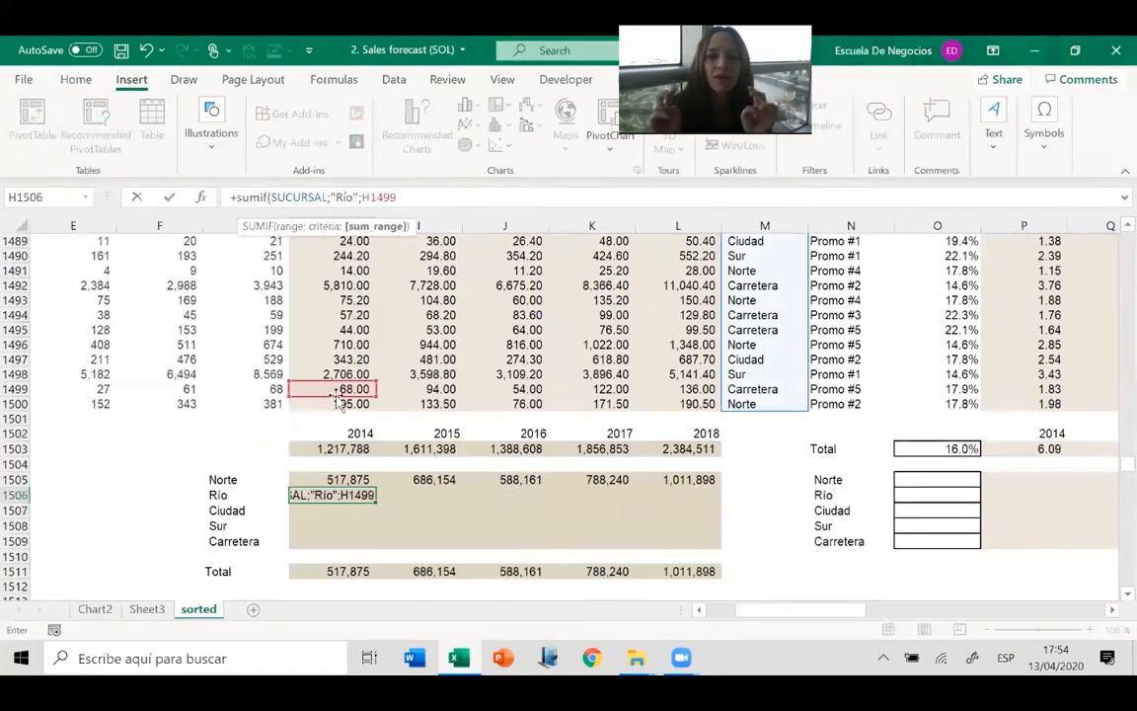
key(Return)
key(Return)
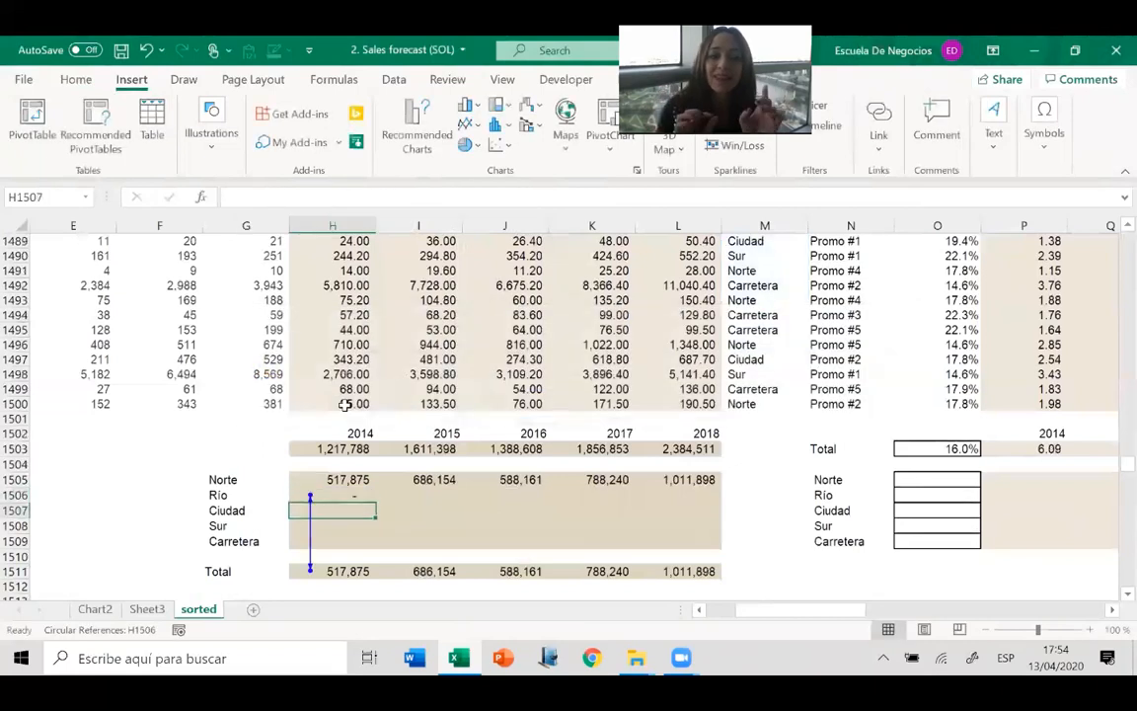
click(344, 406)
click(336, 493)
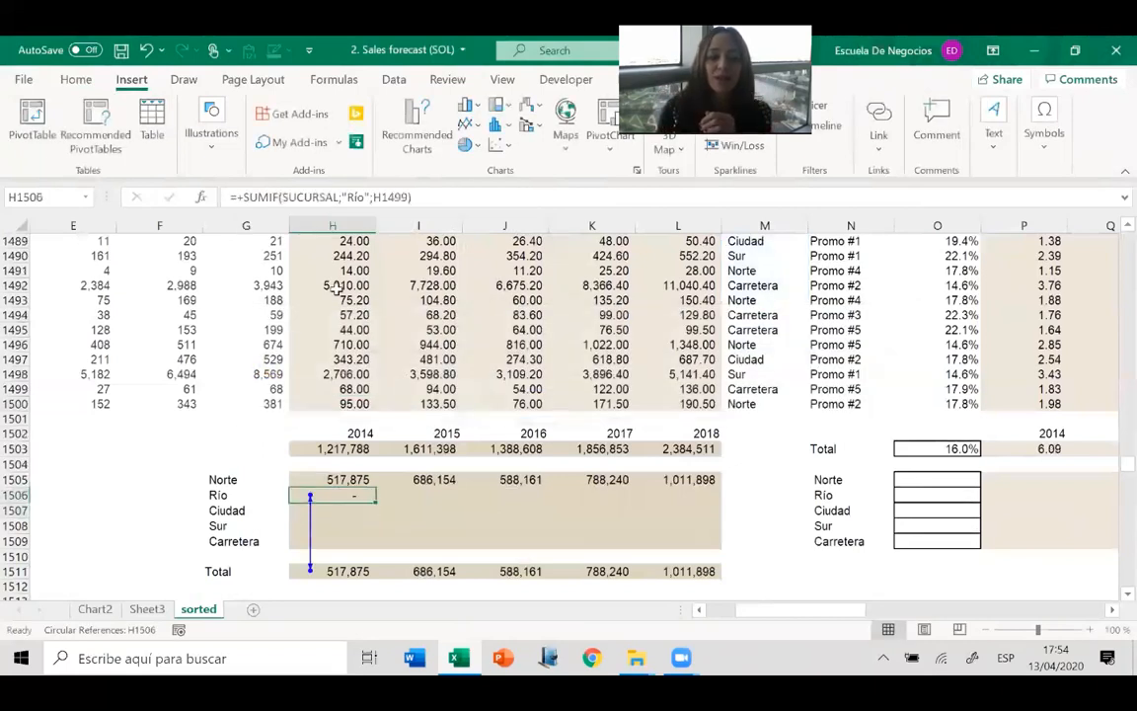
click(407, 196)
key(BackSpace)
key(BackSpace)
key(BackSpace)
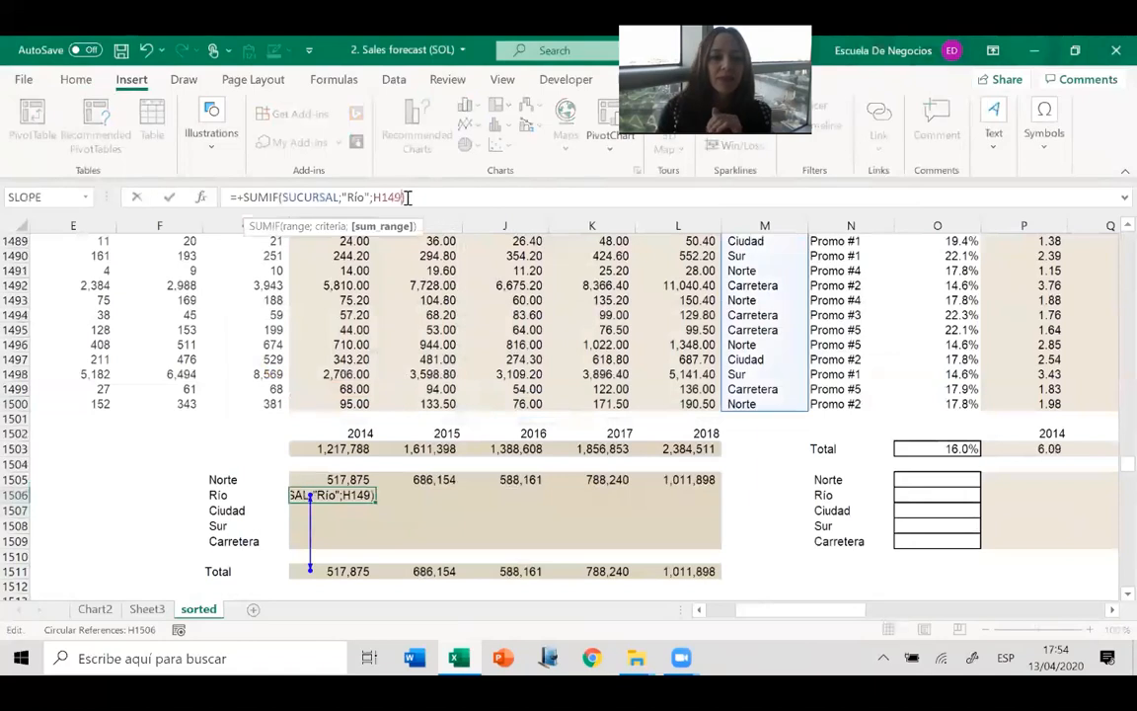
key(BackSpace)
key(BackSpace)
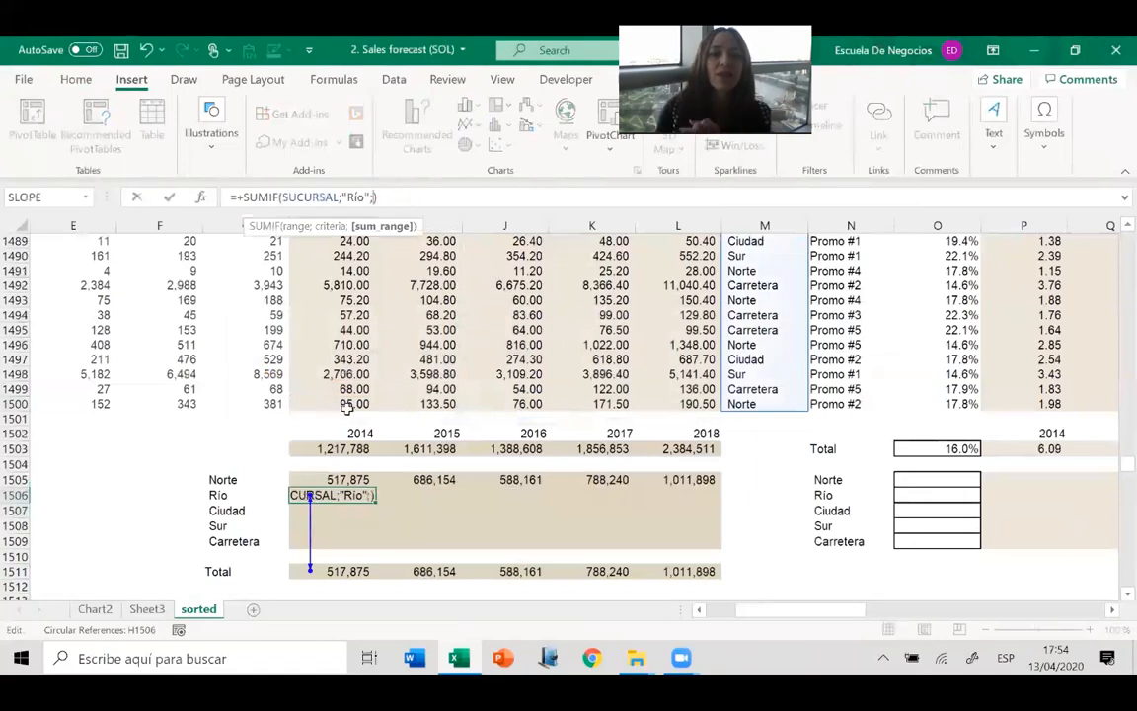
Complete the Río SUMIF formula in H1506 with the 2014 sales H3:H1500 as the sum range.
click(352, 404)
key(ctrl+a)
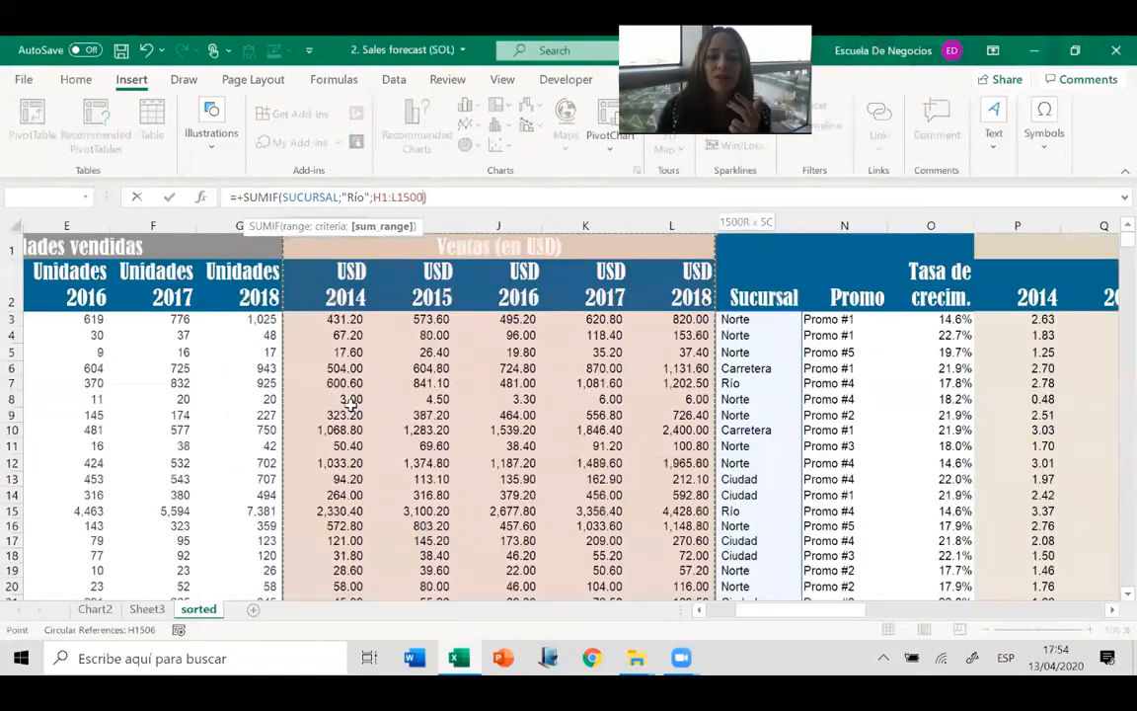
key(shift+Right)
key(shift+Right)
key(shift+Down)
key(shift+Left)
key(shift+Down)
key(shift+Down)
key(shift+Down)
key(shift+Up)
key(shift+Up)
key(shift+Left)
key(shift+Left)
key(shift+Left)
key(shift+Left)
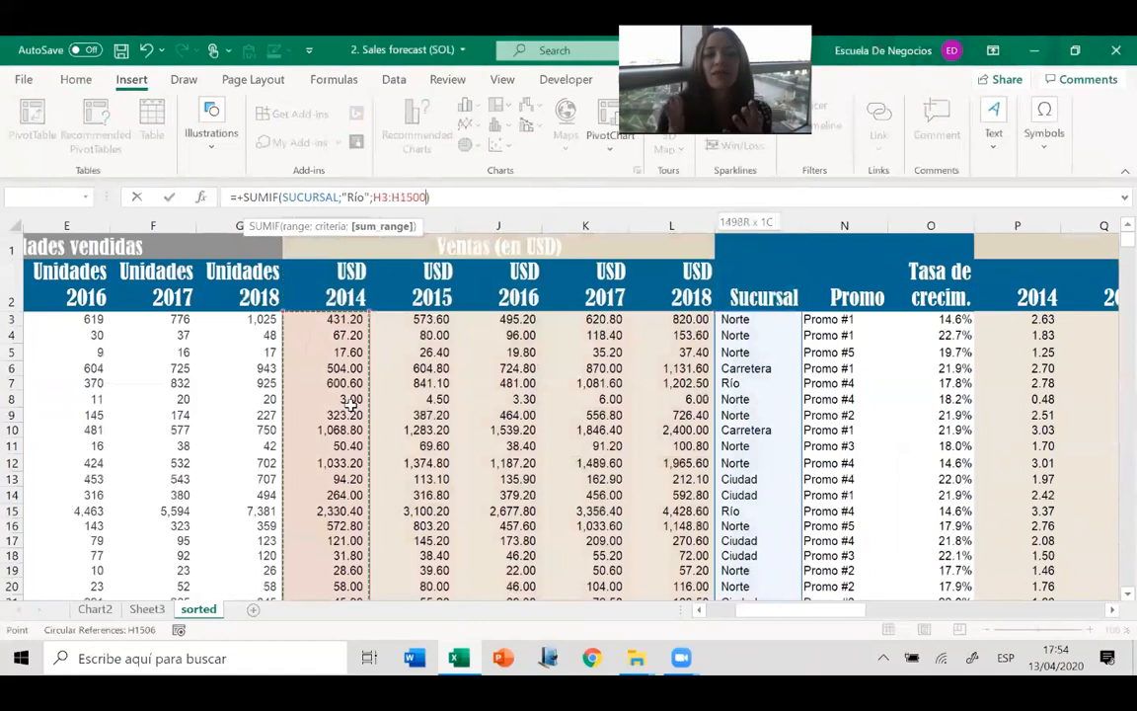
key(Return)
Copy the Río SUMIF formula from H1506 across the 2015 to 2018 columns through L1506.
key(Up)
key(ctrl+c)
key(shift+Right)
key(shift+Right)
key(shift+Right)
key(shift+Right)
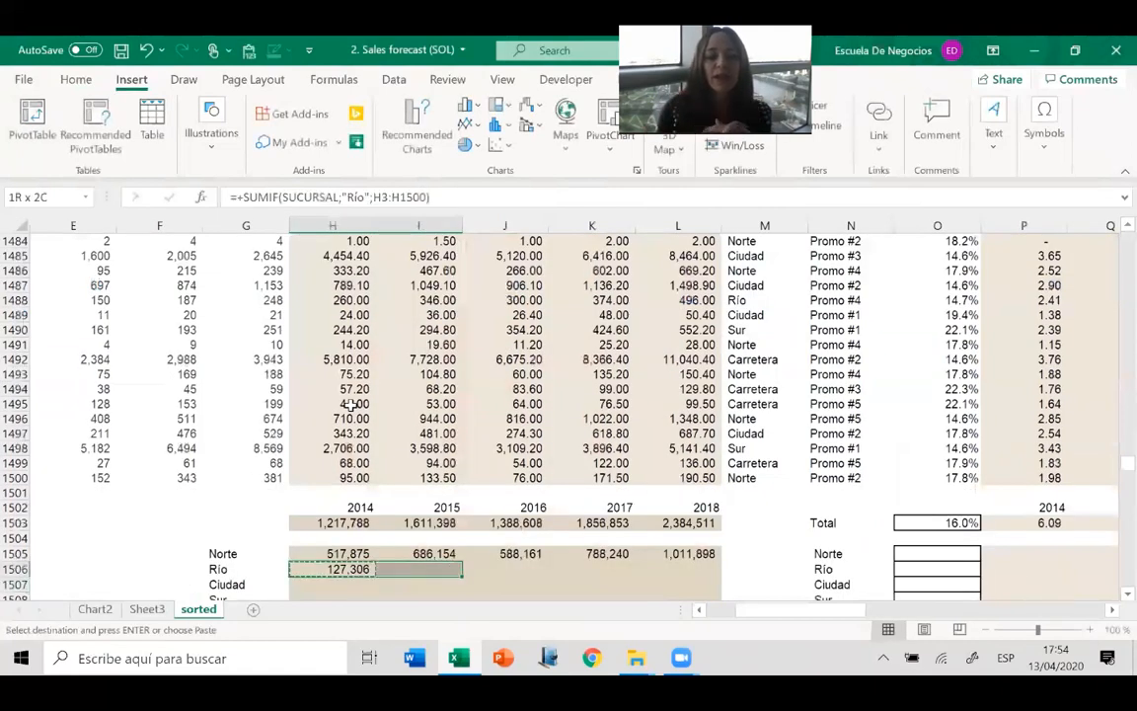
key(Return)
Start a SUMIF formula for Ciudad in H1507 with the SUCURSAL range and the criterion "Ciudad".
key(Down)
key(Down)
key(Down)
key(Down)
key(Down)
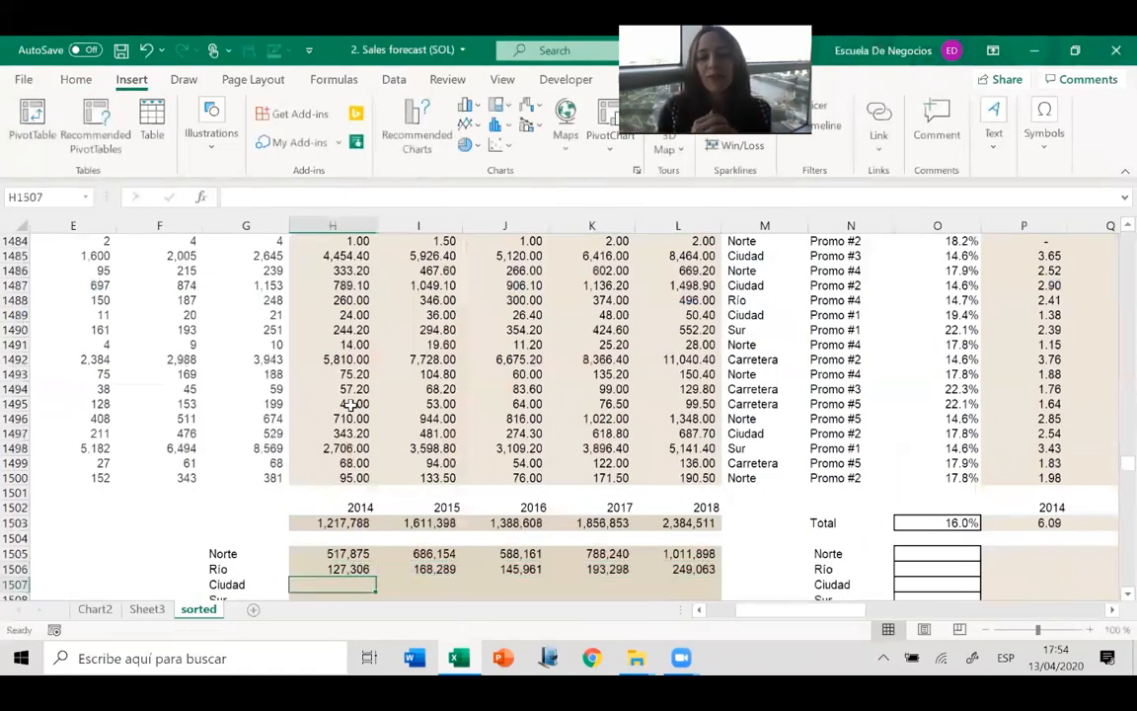
key(Up)
key(Up)
key(Up)
key(Up)
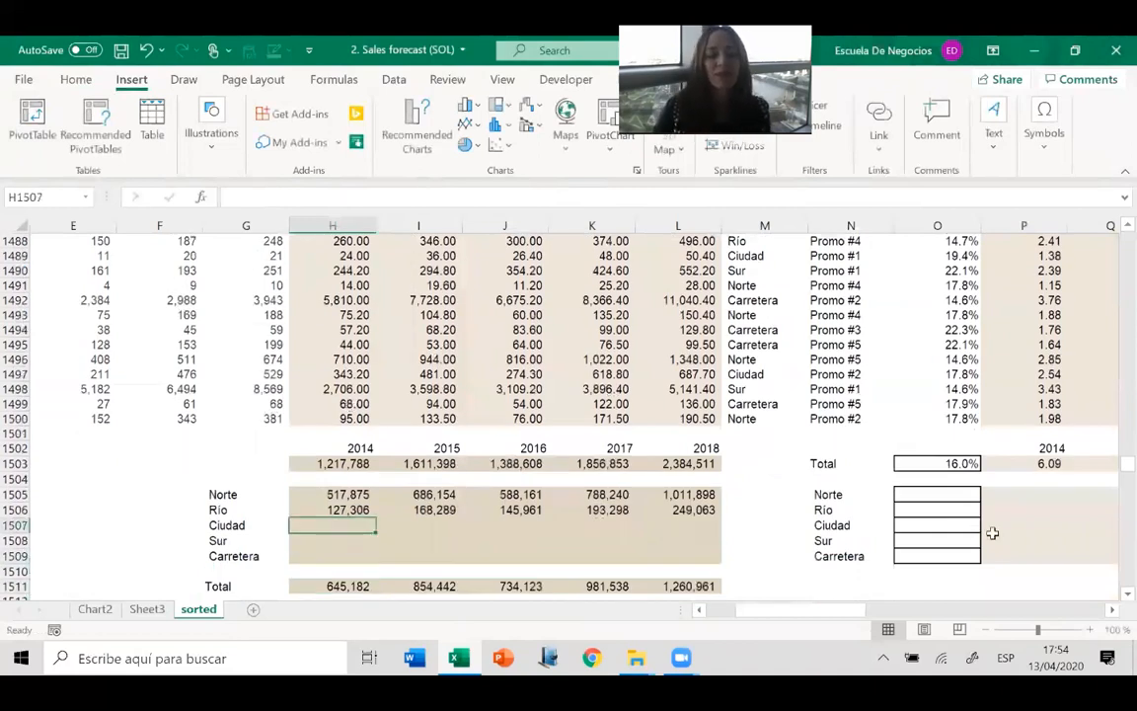
text(+sumif()
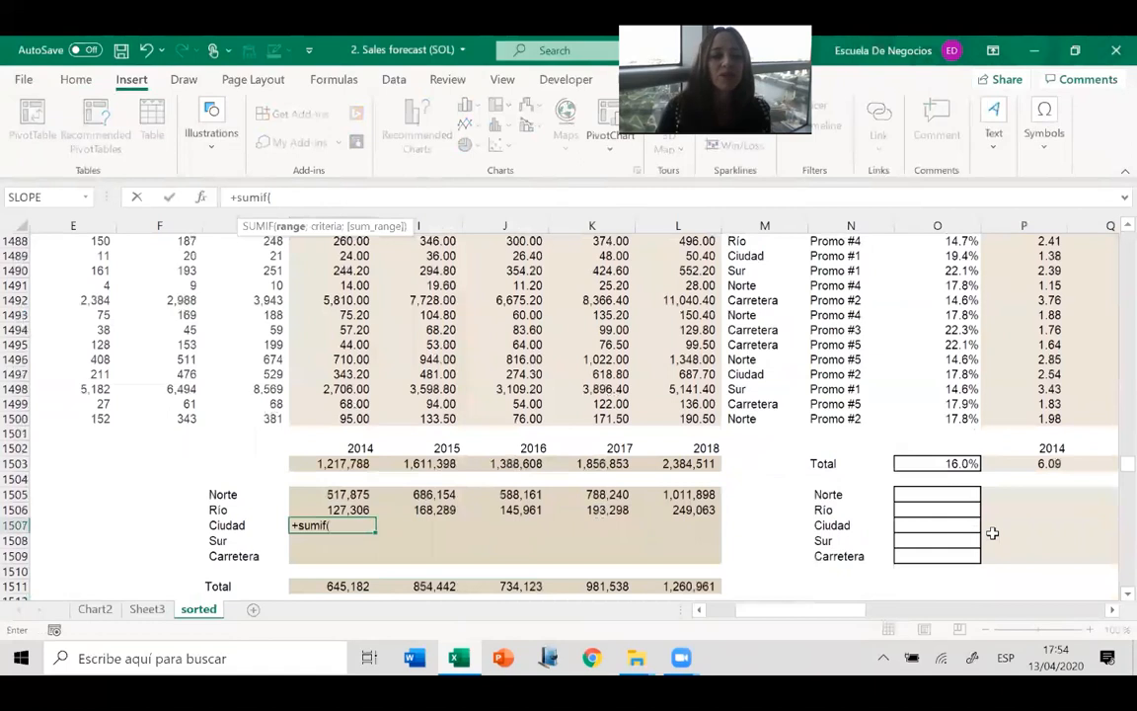
text(sucursal)
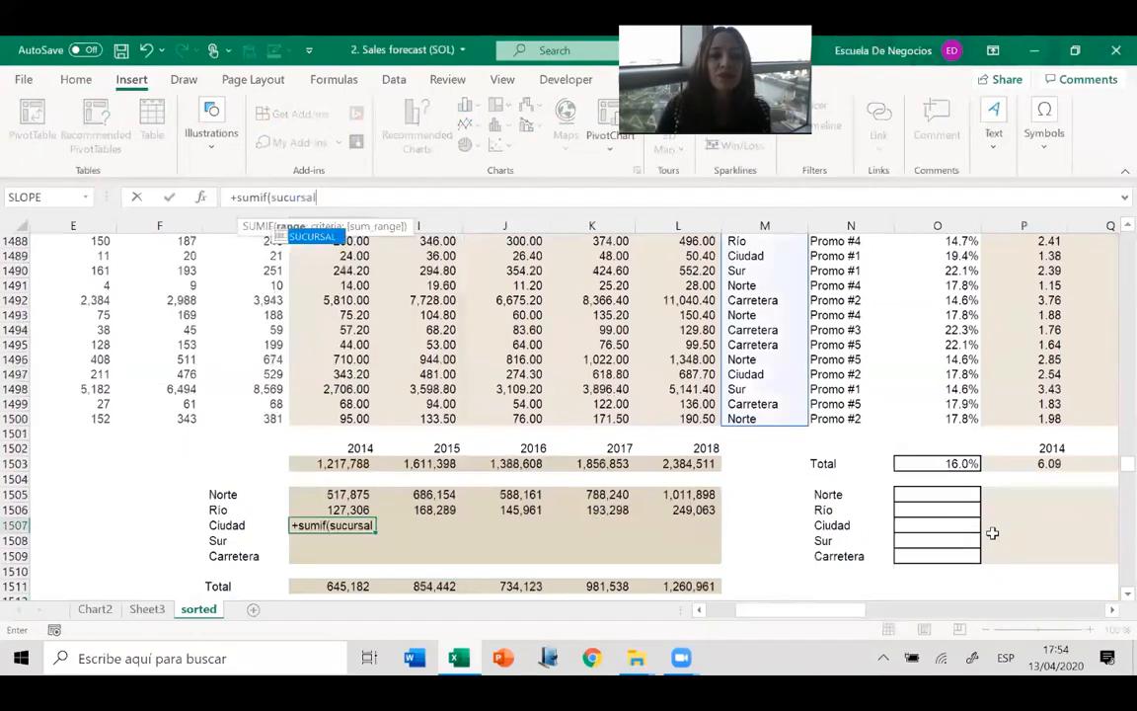
text(;"Ciudad";)
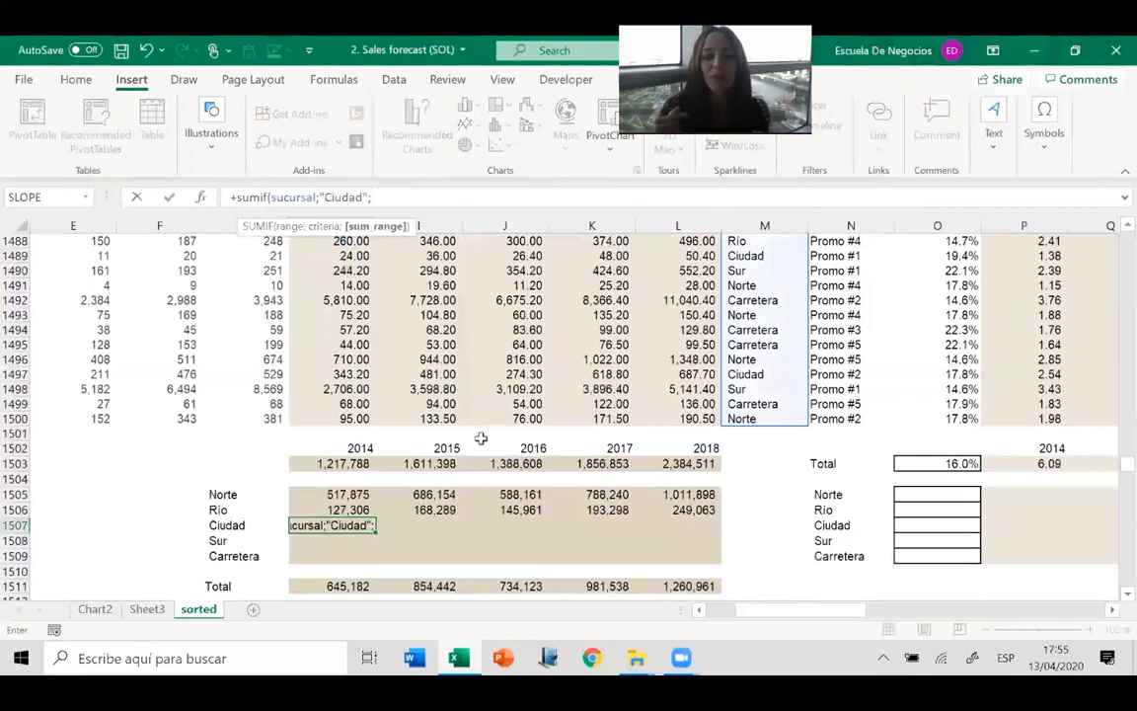
Complete the Ciudad SUMIF formula in H1507 with the 2014 sales H3:H1500 as the sum range.
click(353, 420)
key(ctrl+Up)
key(Down)
key(Down)
key(ctrl+shift+Down)
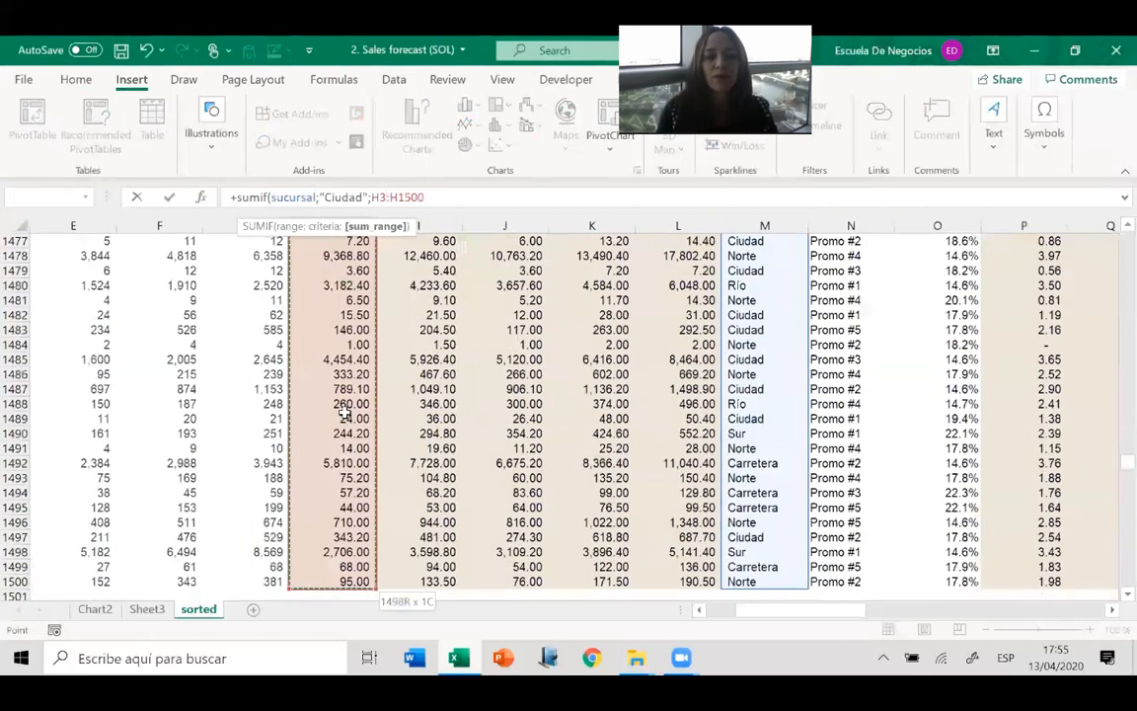
key(ctrl+Return)
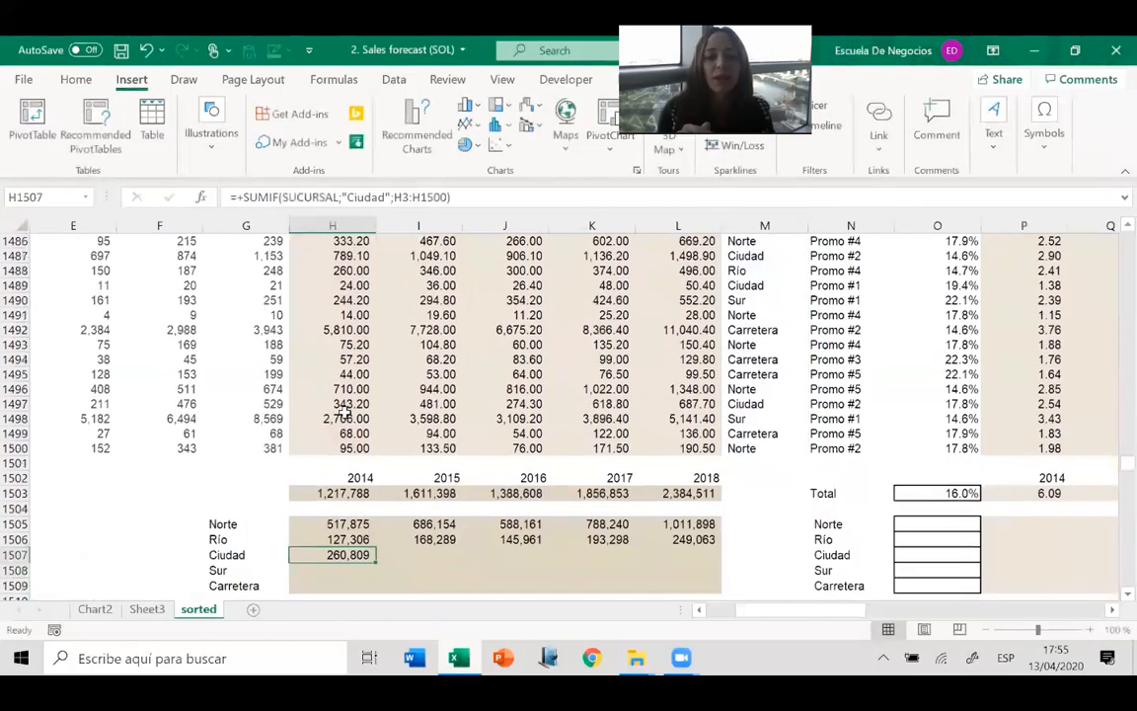
Copy the Ciudad SUMIF formula from H1507 across the 2015 to 2018 columns through L1507.
key(ctrl+c)
key(shift+Right)
key(shift+Right)
key(shift+Right)
key(shift+Right)
key(Return)
Start a SUMIF formula for Sur in H1508 with the SUCURSAL range and the criterion "Sur".
key(Down)
key(Down)
key(Down)
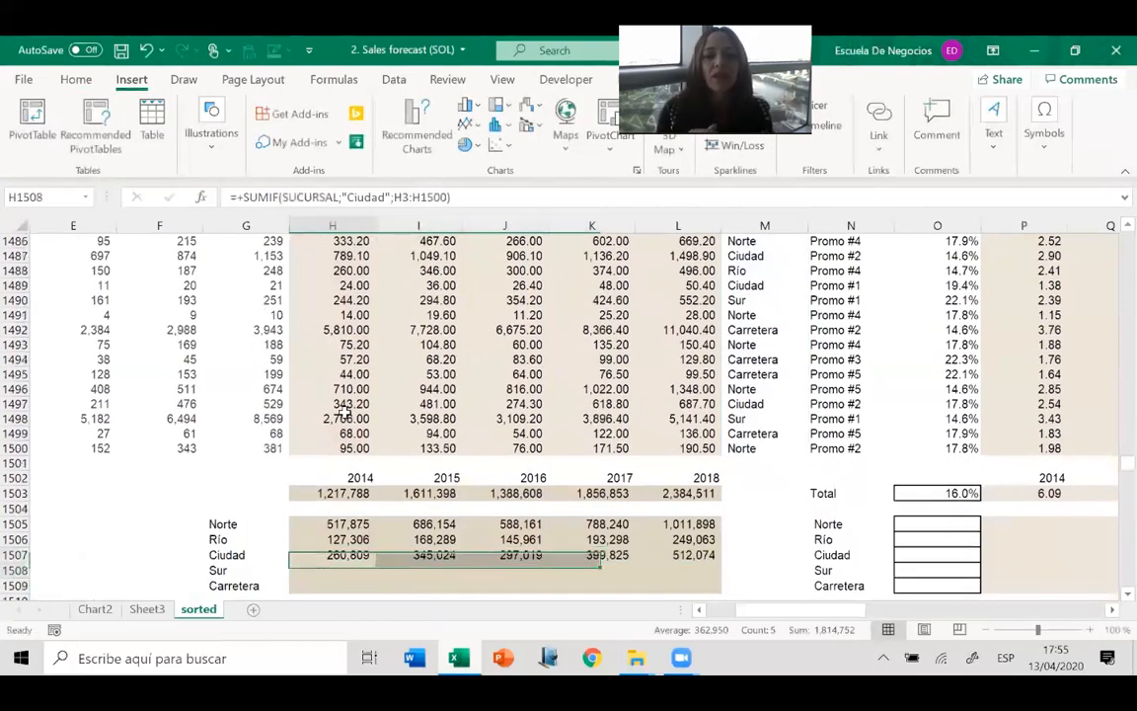
key(Up)
key(Up)
text(+sumif()
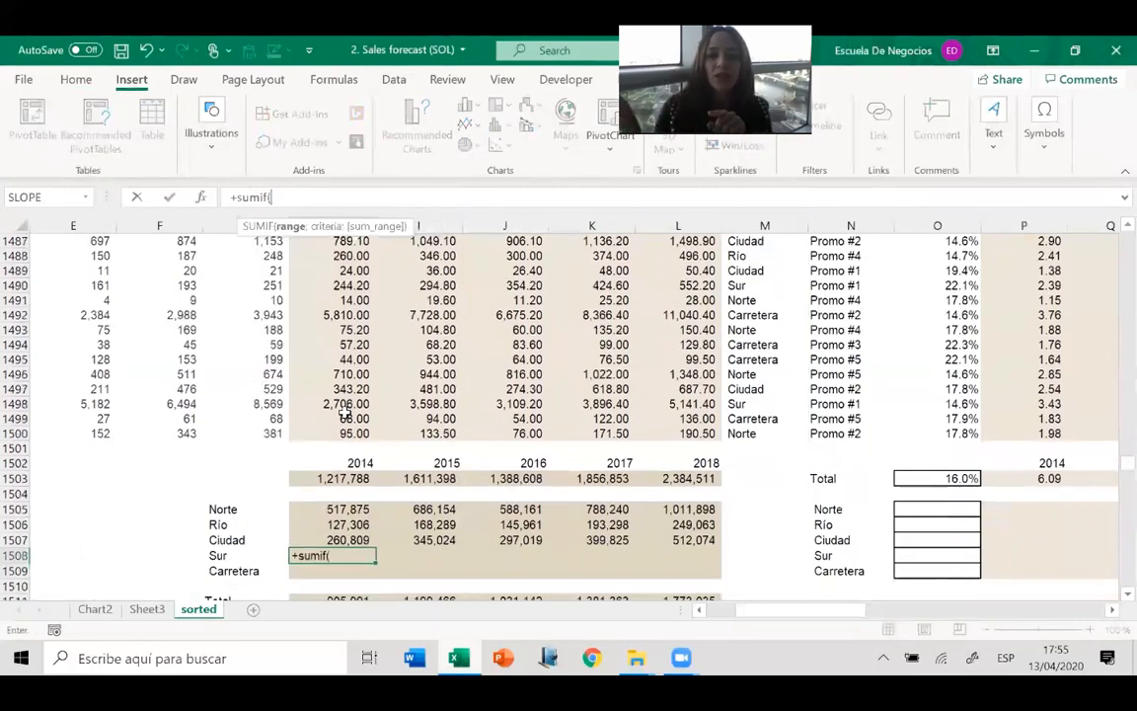
text(sucursal;)
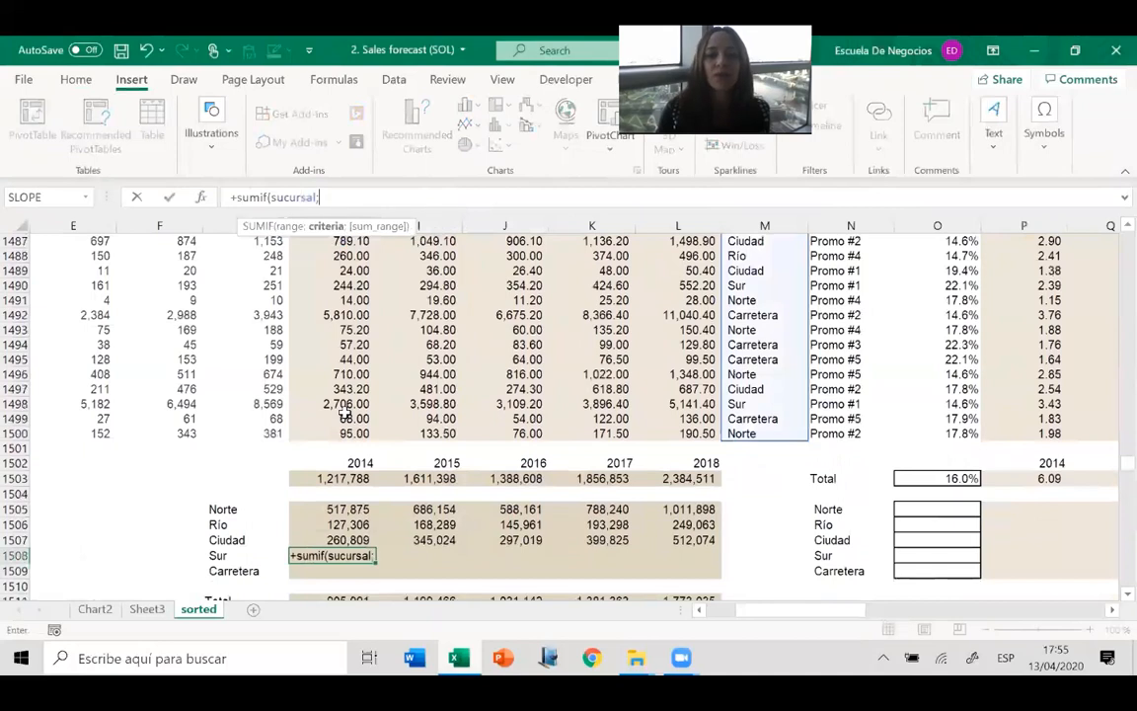
text("Sur")
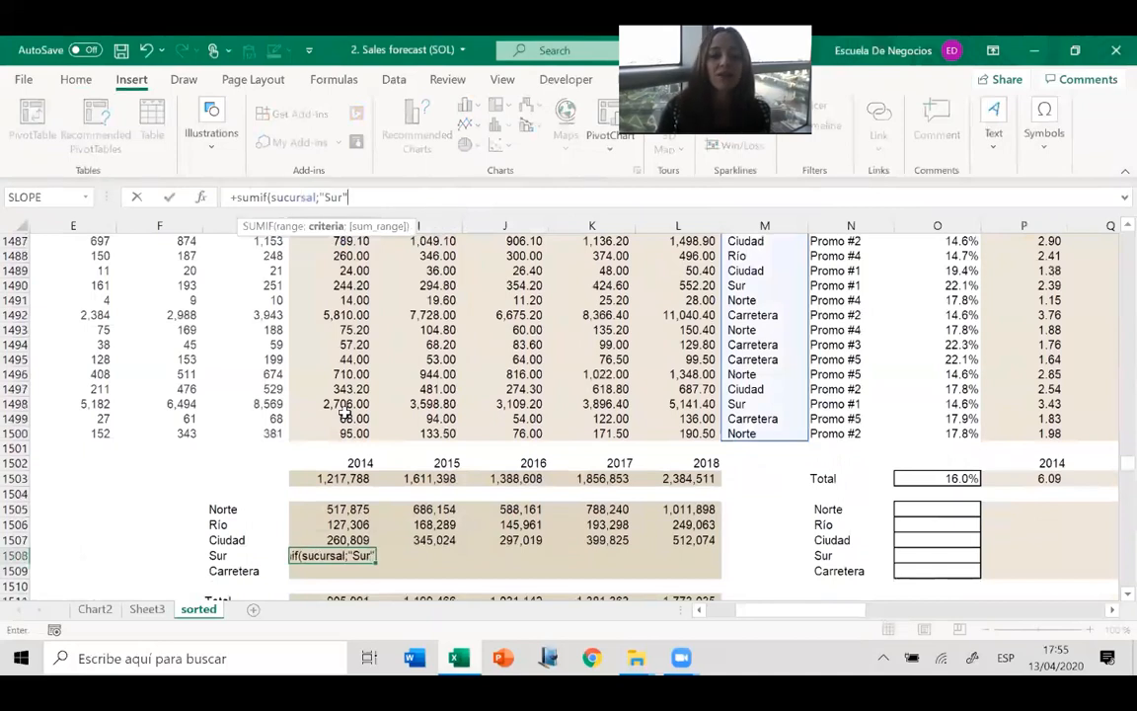
text(;)
Complete the Sur SUMIF formula in H1508 with the 2014 sales H3:H1500 as the sum range.
click(336, 433)
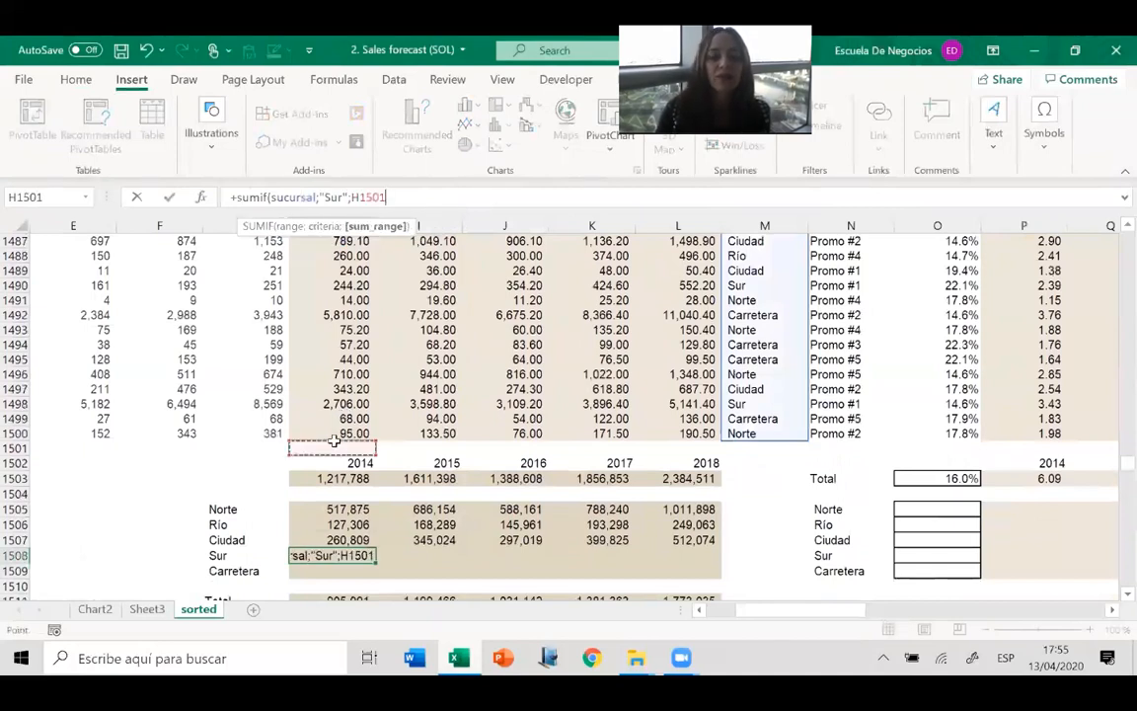
key(ctrl+shift+Up)
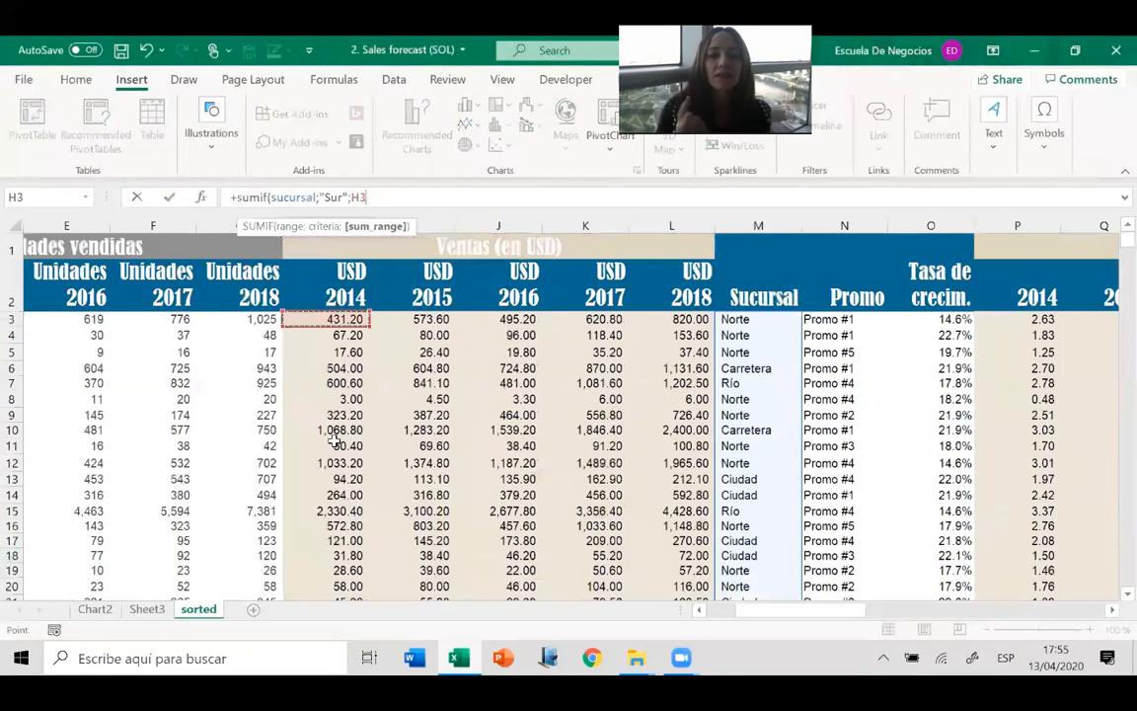
key(Return)
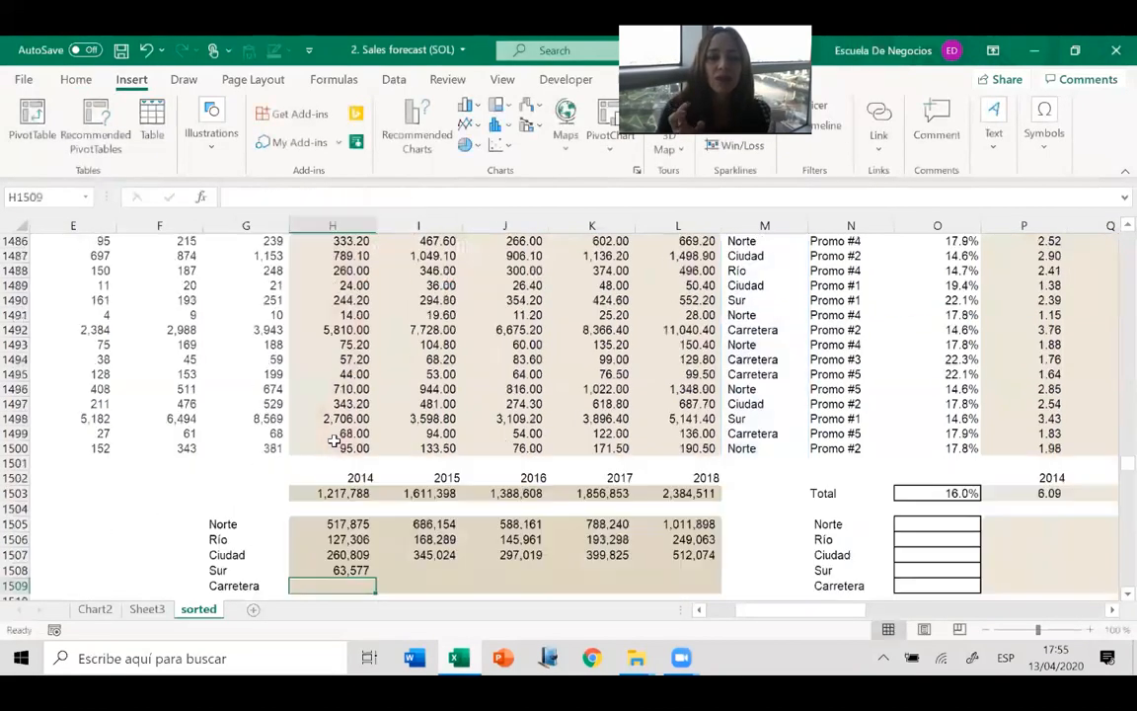
Copy the Sur SUMIF formula from H1508 across the 2015 to 2018 columns through L1508.
key(Up)
key(shift+Right)
key(shift+Right)
key(shift+Right)
key(shift+Right)
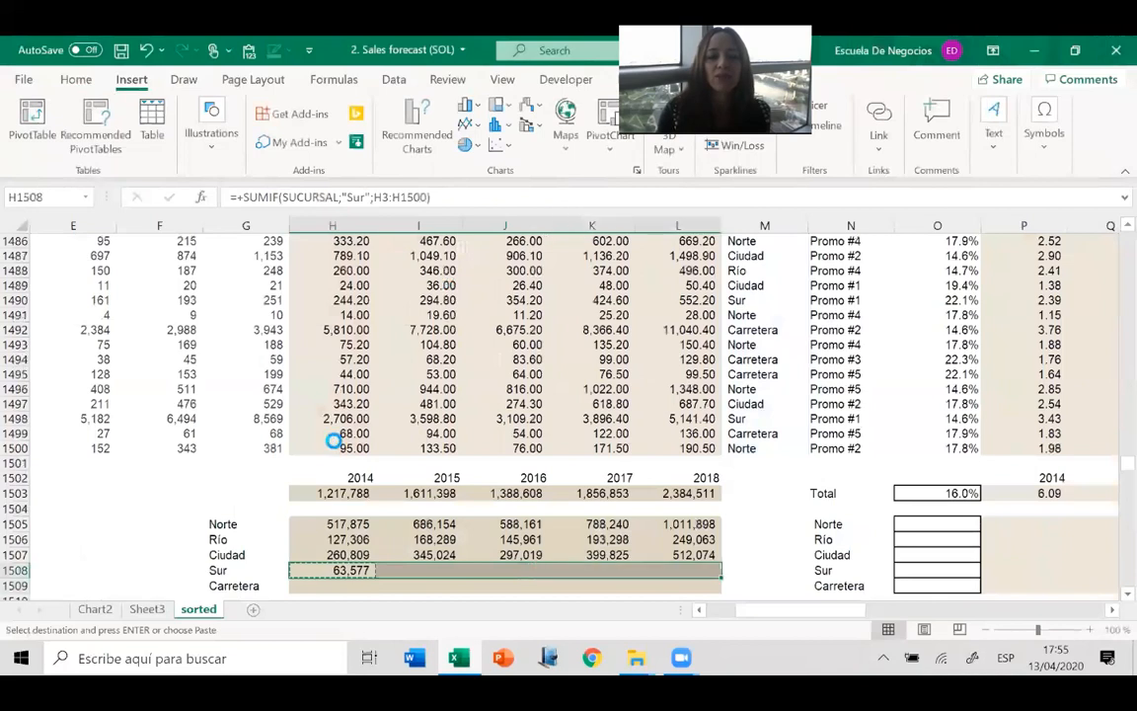
key(ctrl+r)
Start a SUMIF formula for Carretera in H1509 with the SUCURSAL range and the criterion "Carretera".
key(Down)
key(Down)
key(Down)
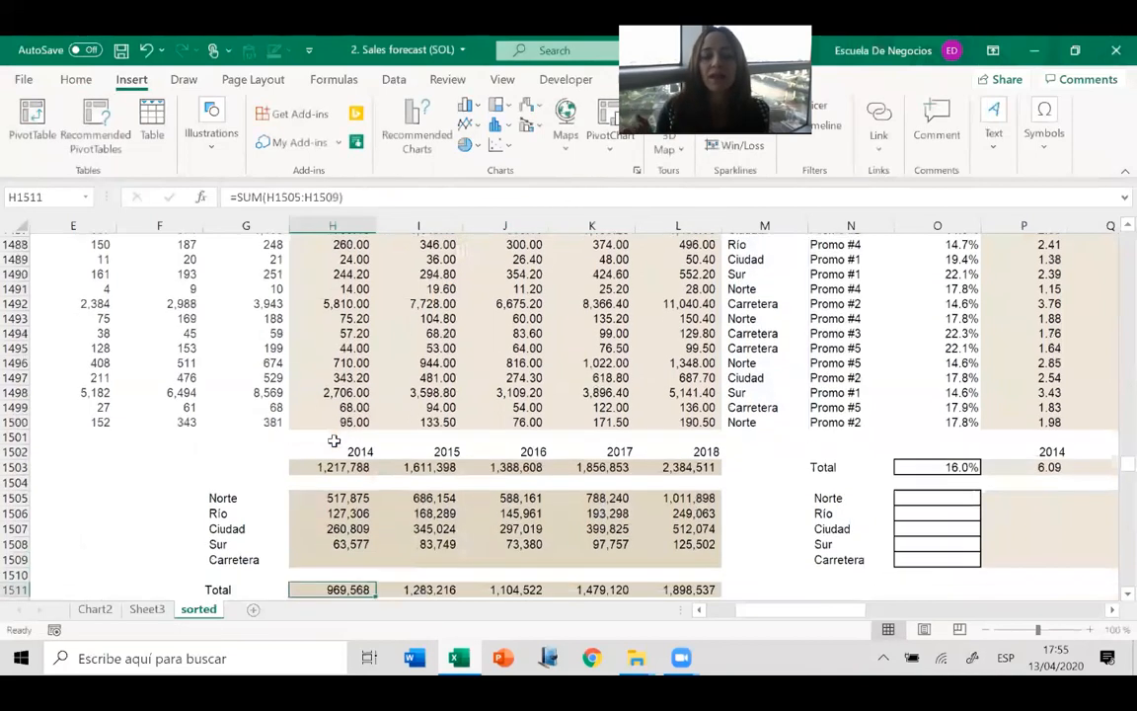
key(Up)
key(Up)
text(+)
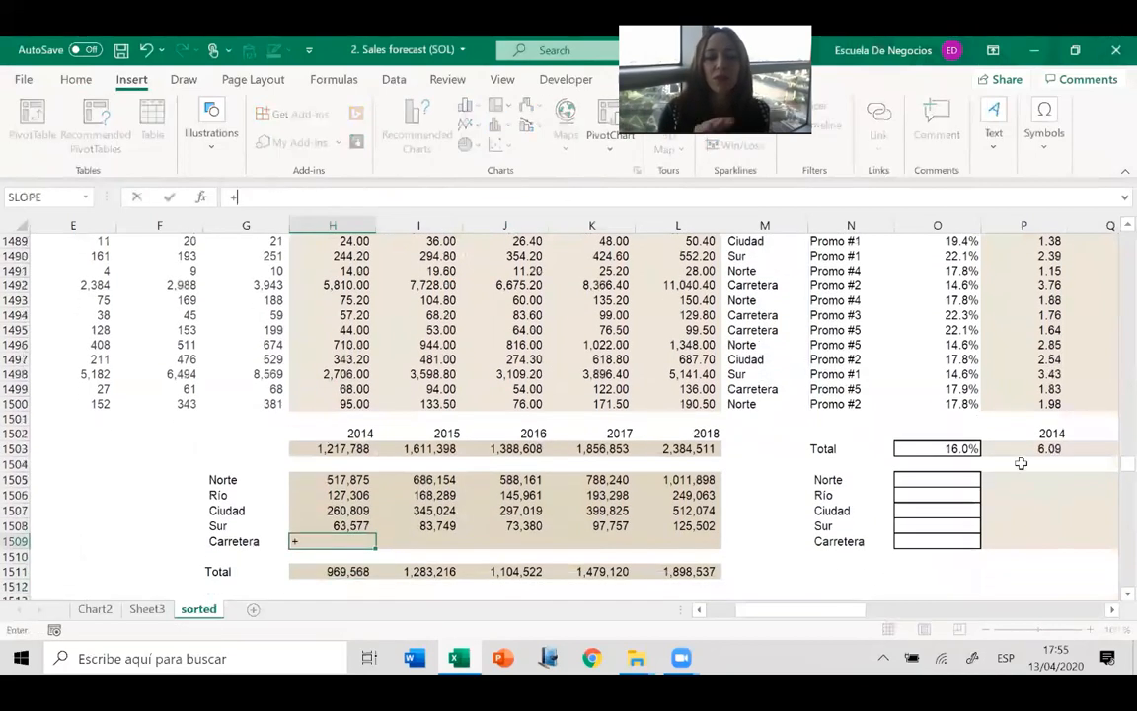
text(sumif()
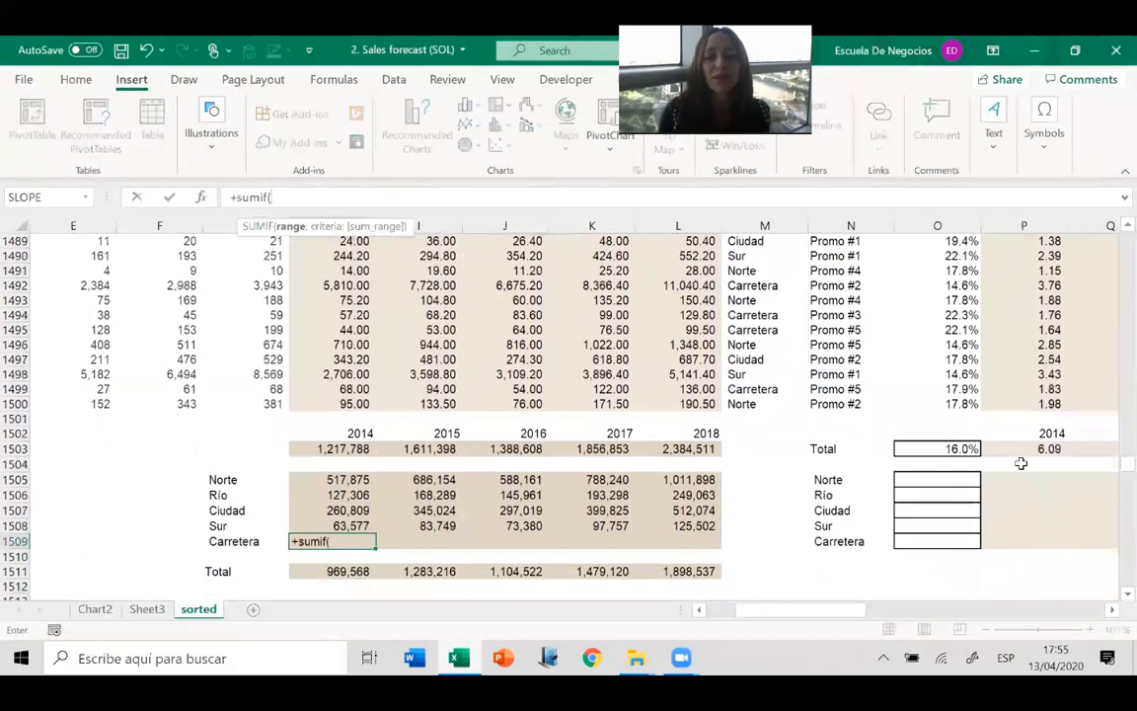
text(sucursal)
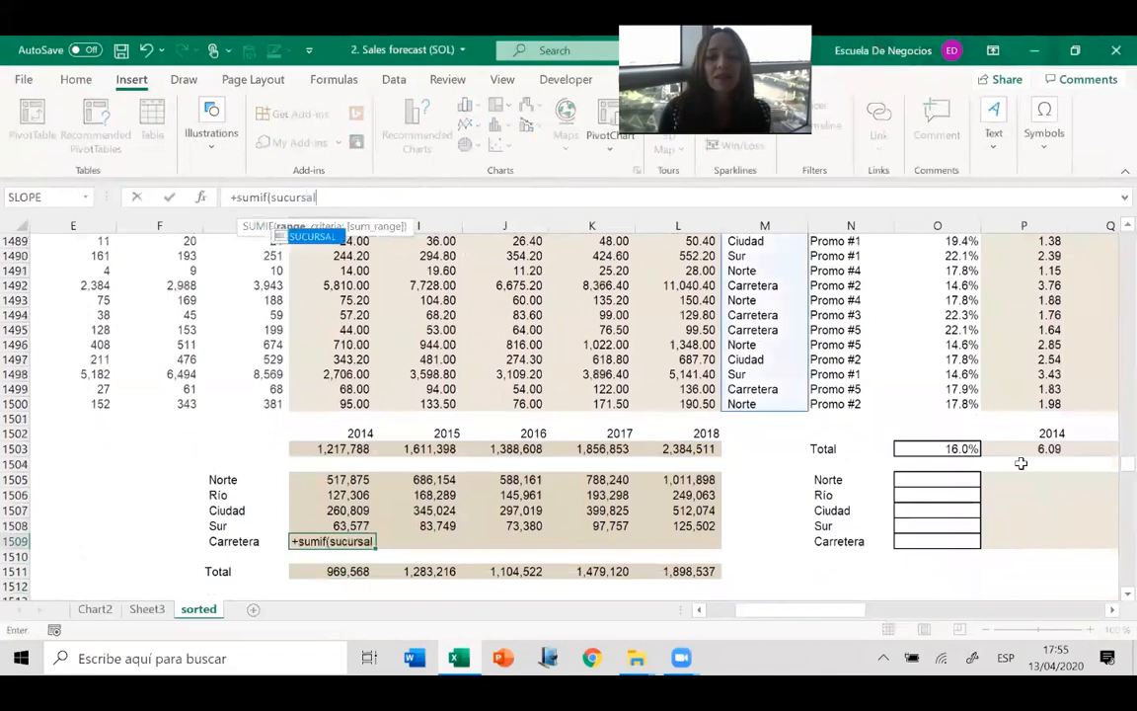
text(;"ca)
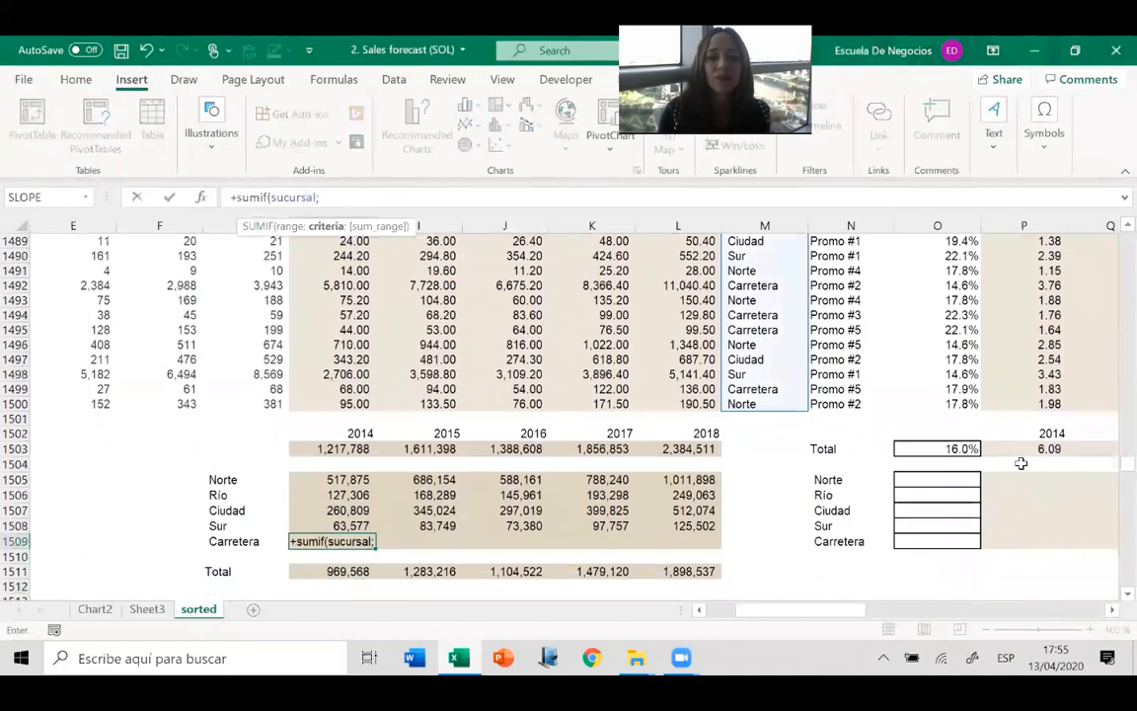
key(BackSpace)
key(BackSpace)
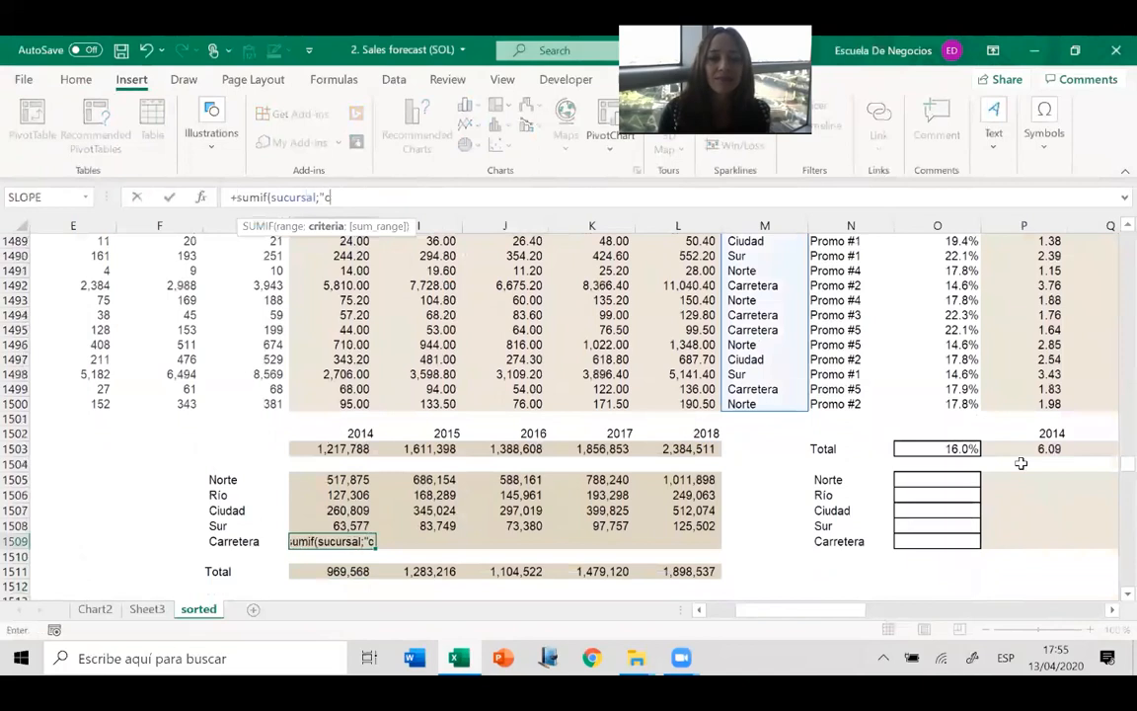
text(Carretera")
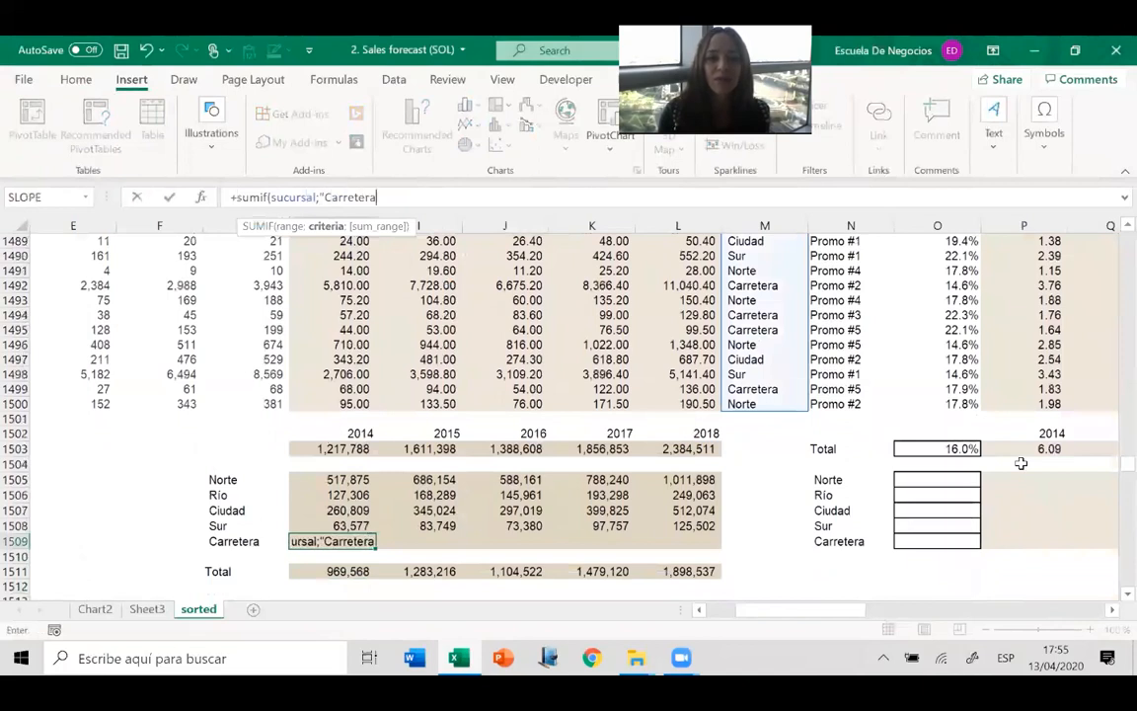
text(;)
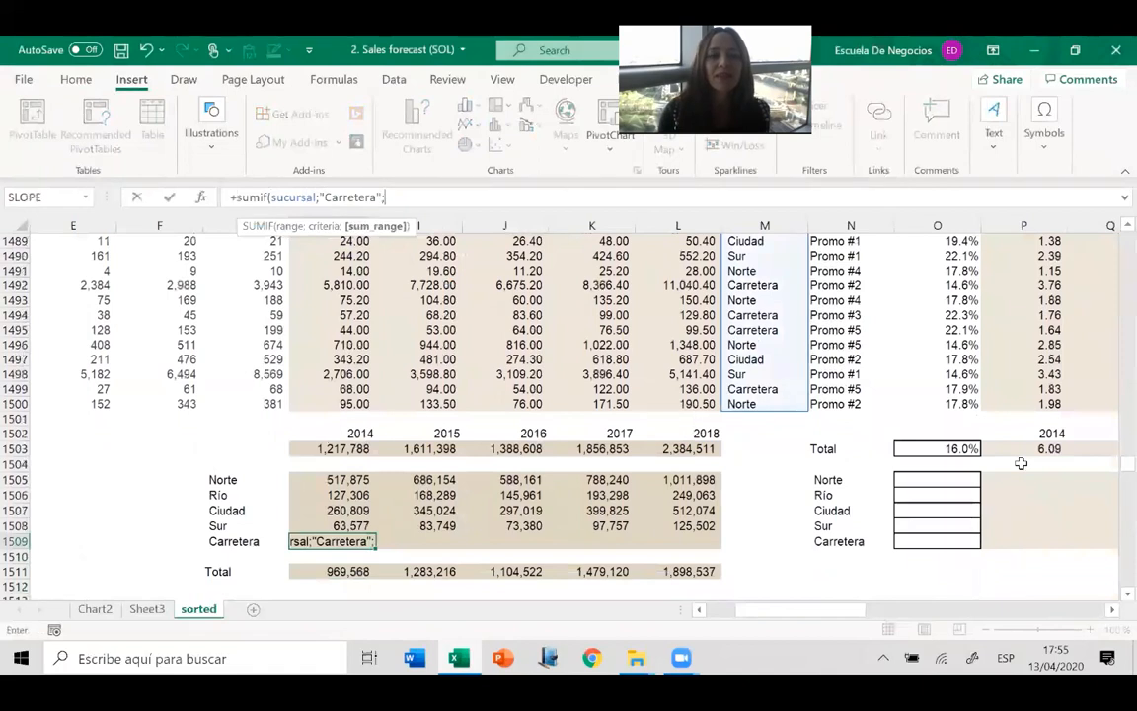
Complete the Carretera SUMIF formula in H1509 with the 2014 sales H3:H1500 as the sum range.
click(331, 357)
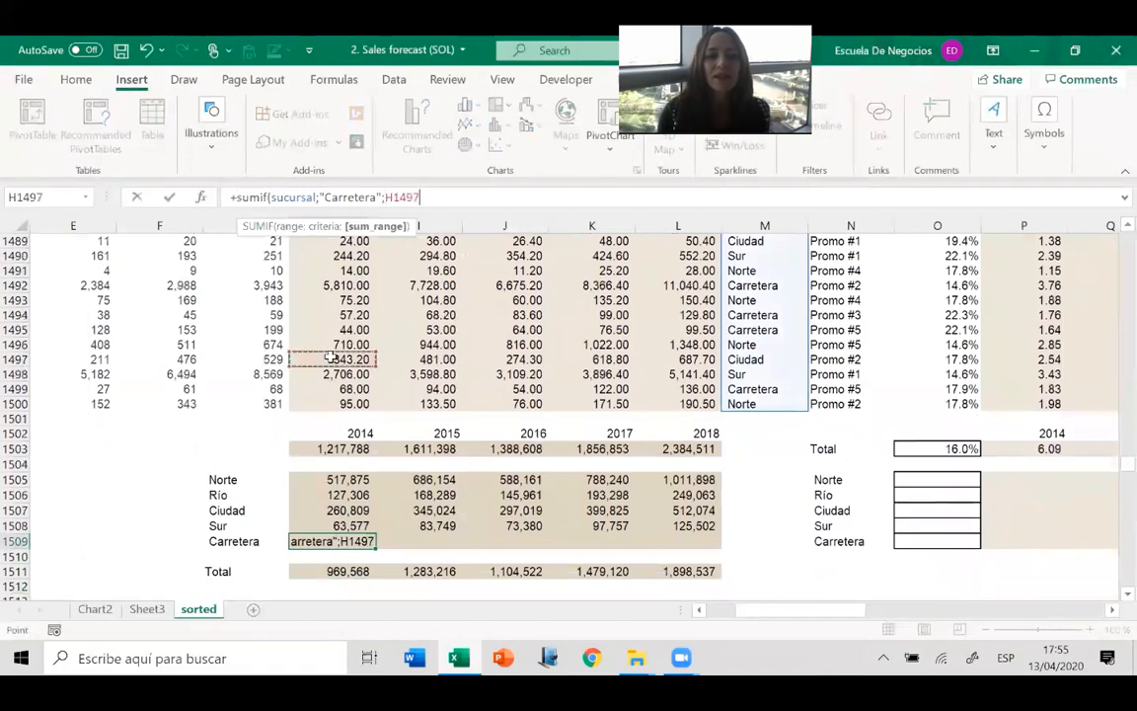
key(ctrl+Up)
key(ctrl+shift+Down)
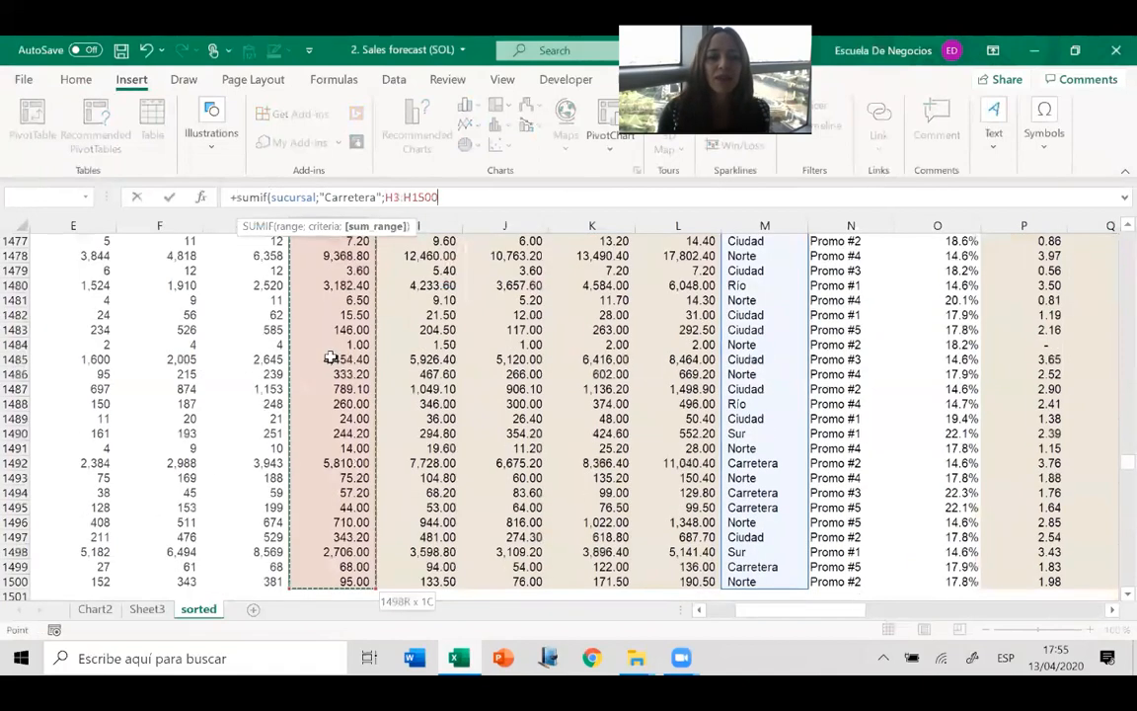
key(Return)
Copy the Carretera SUMIF formula from H1509 across the 2015 to 2018 columns through L1509.
key(Up)
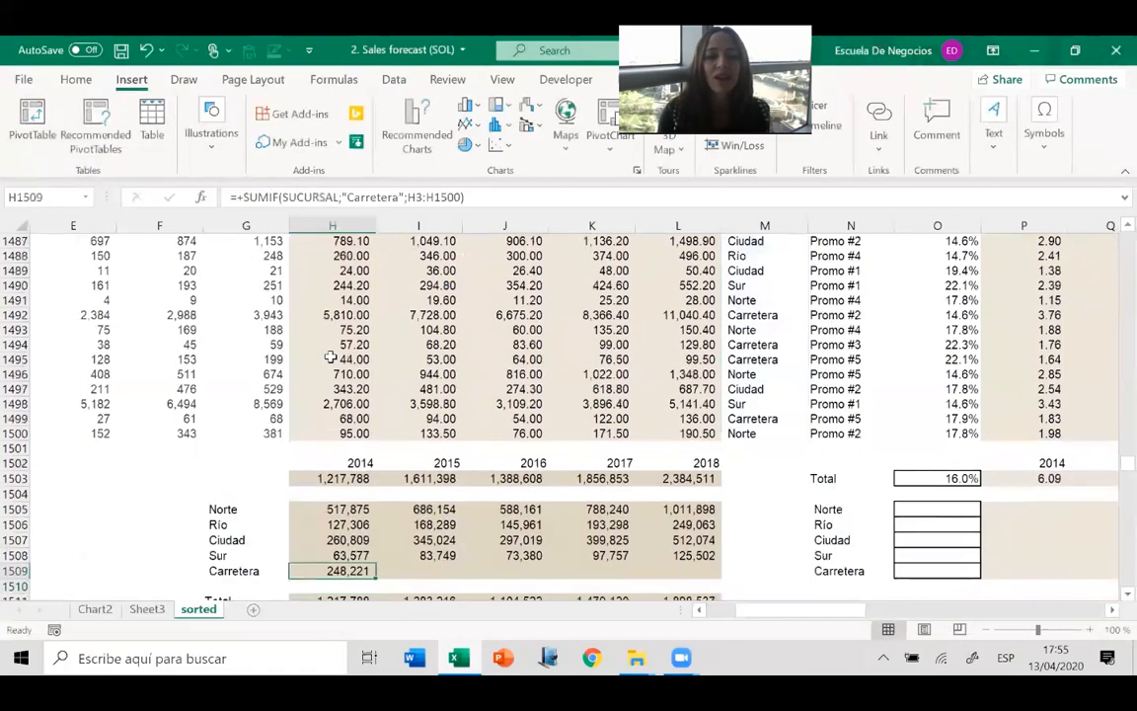
key(ctrl+shift+Up)
key(ctrl+shift+Right)
key(ctrl+r)
key(Down)
key(Down)
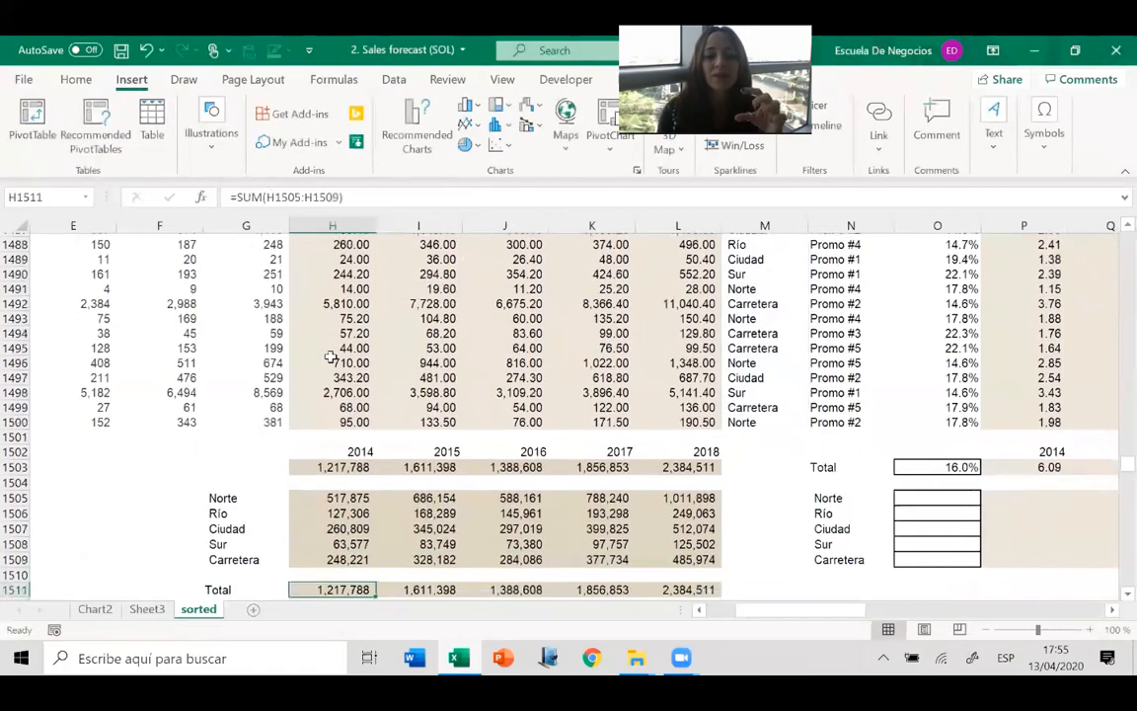
Compare the branch Total formulas in H1511 and I1511 with the overall 2014 total formula in H1503.
key(Down)
key(Down)
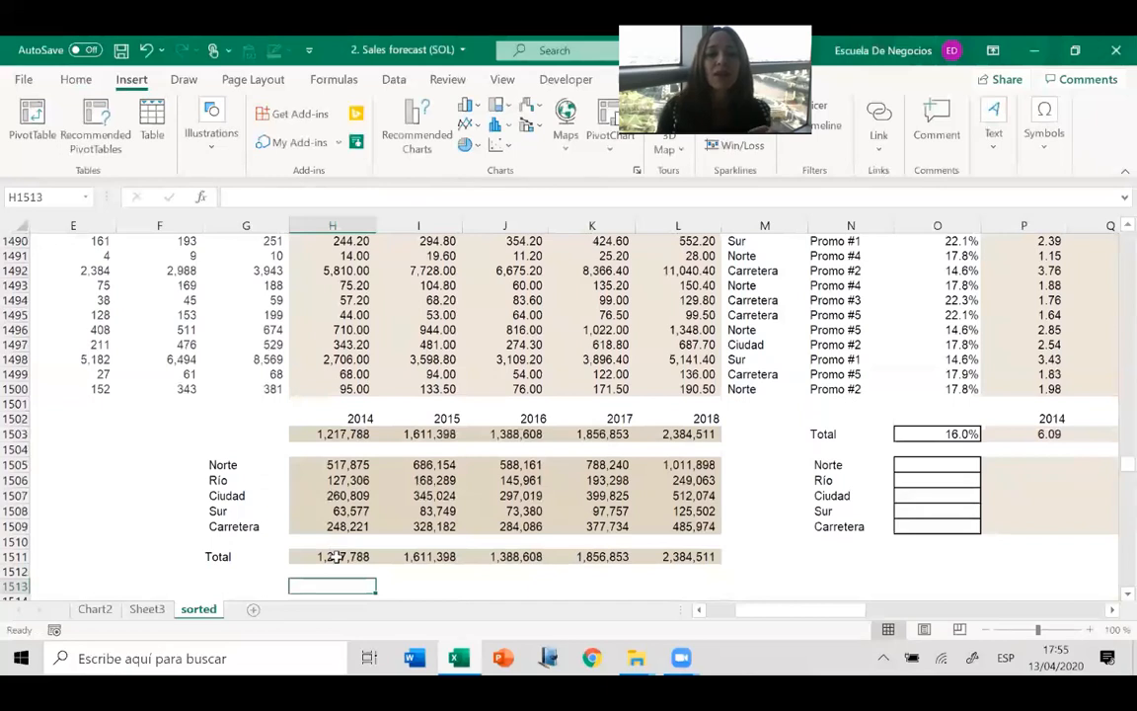
click(337, 557)
click(328, 196)
key(Escape)
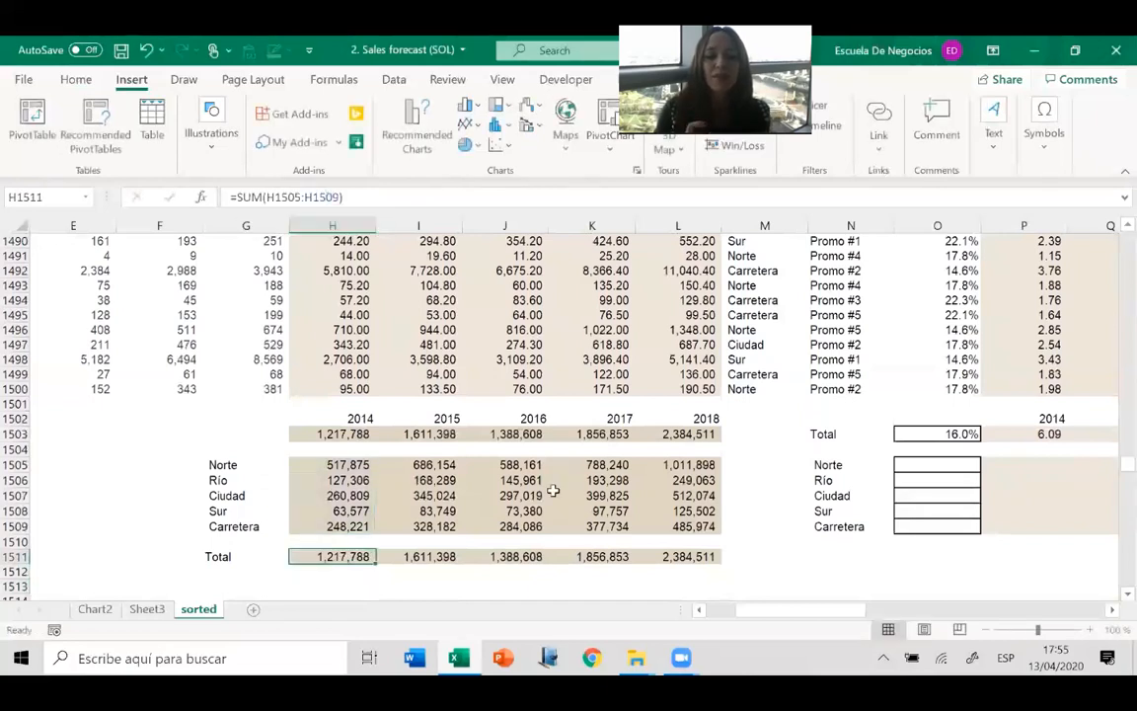
key(Right)
click(270, 196)
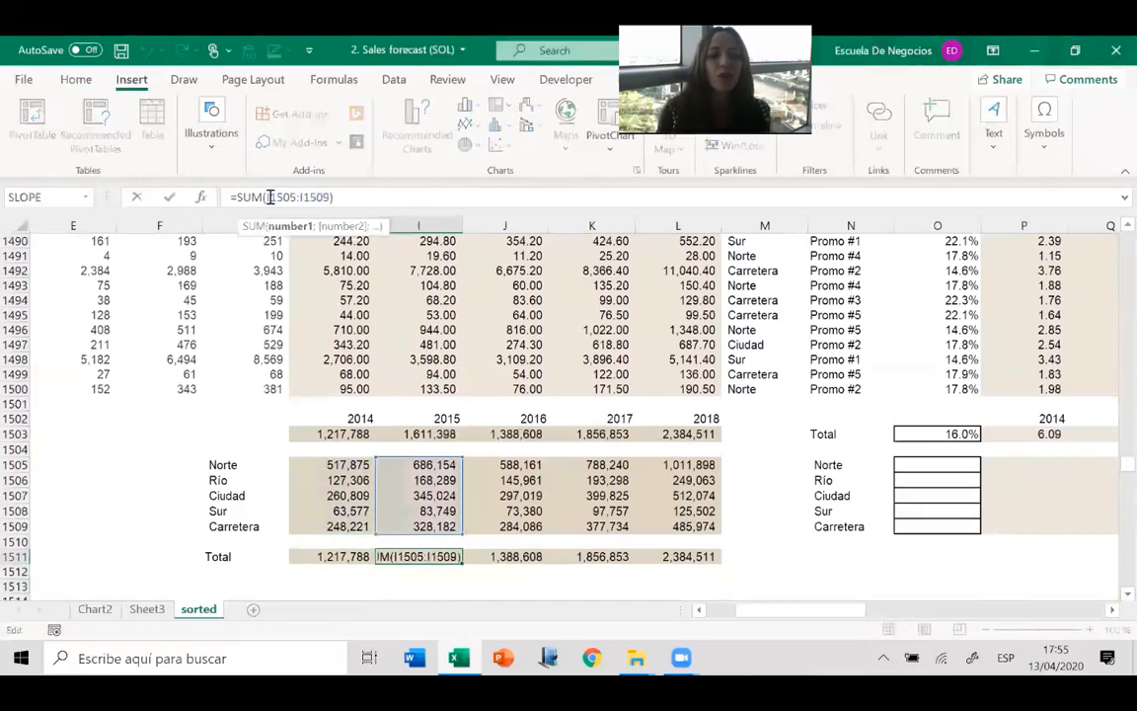
click(333, 434)
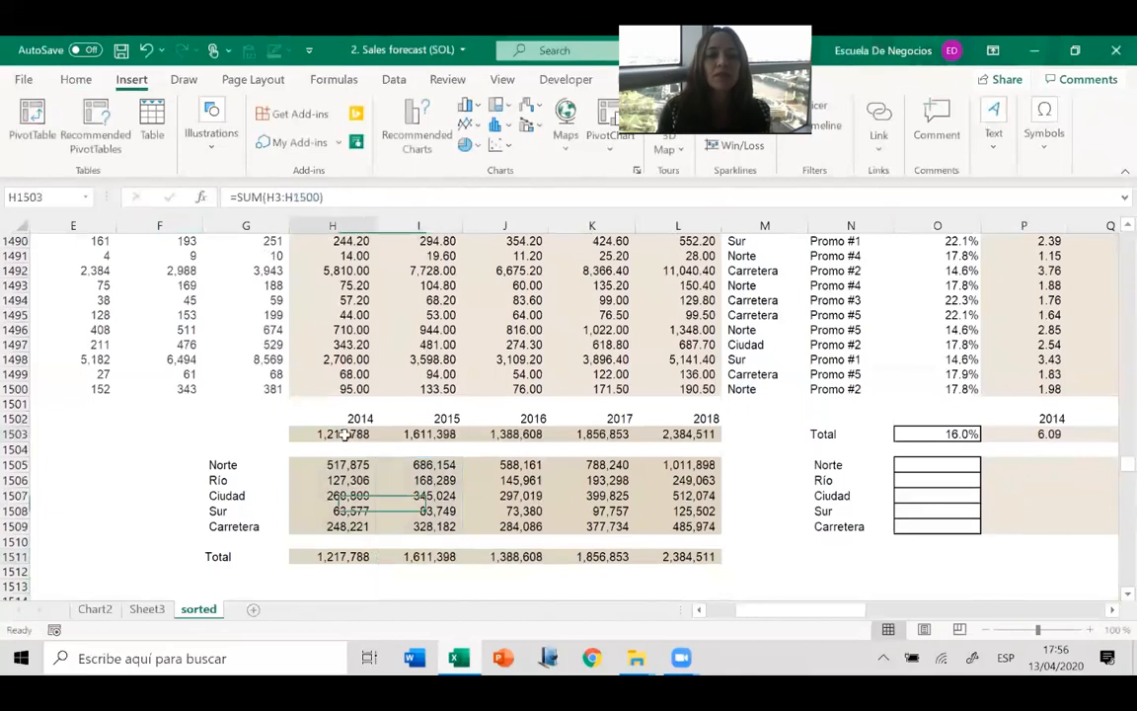
click(327, 196)
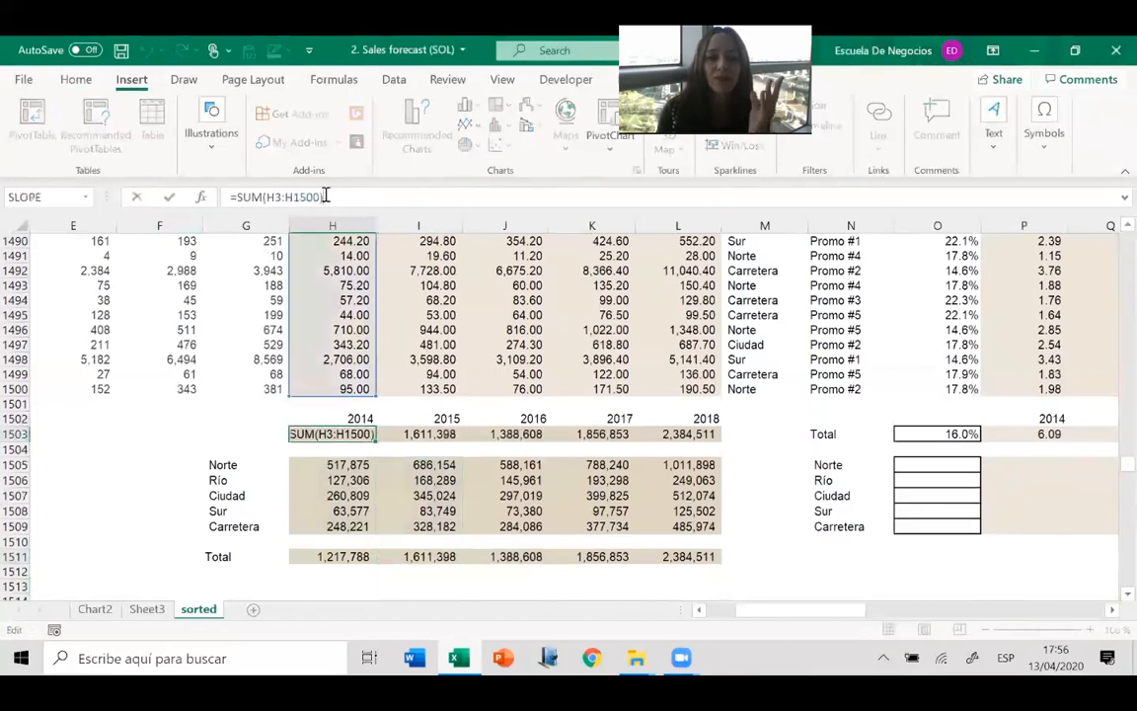
scroll(1109, 287, up, 8)
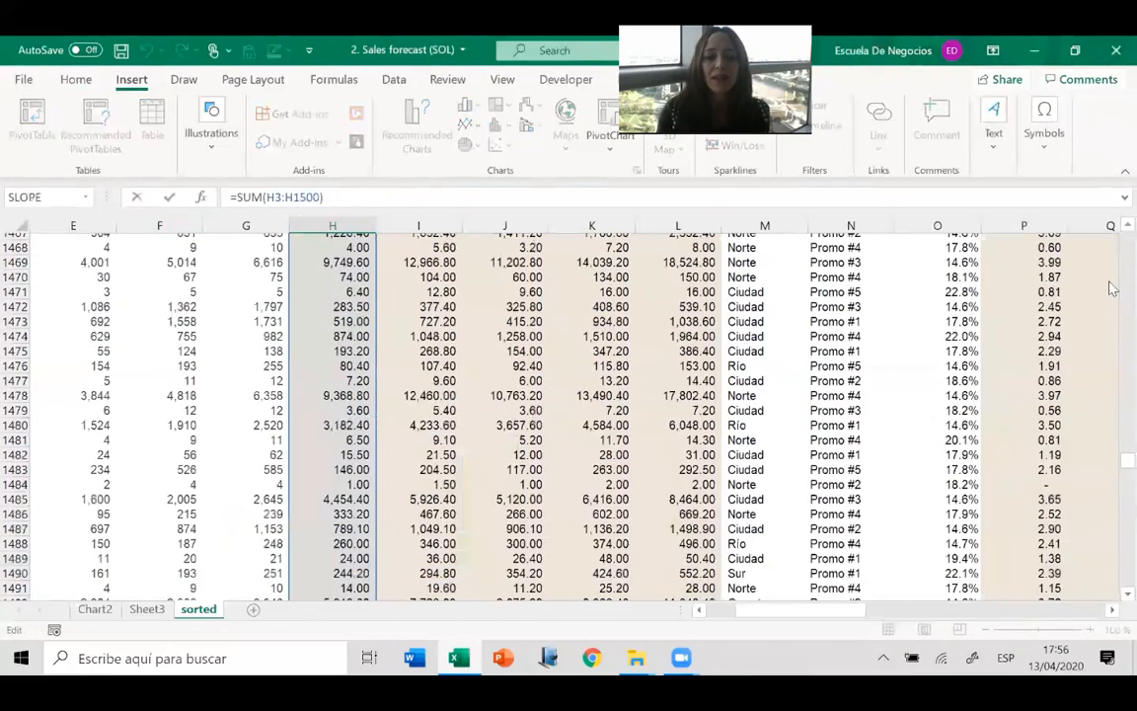
key(Escape)
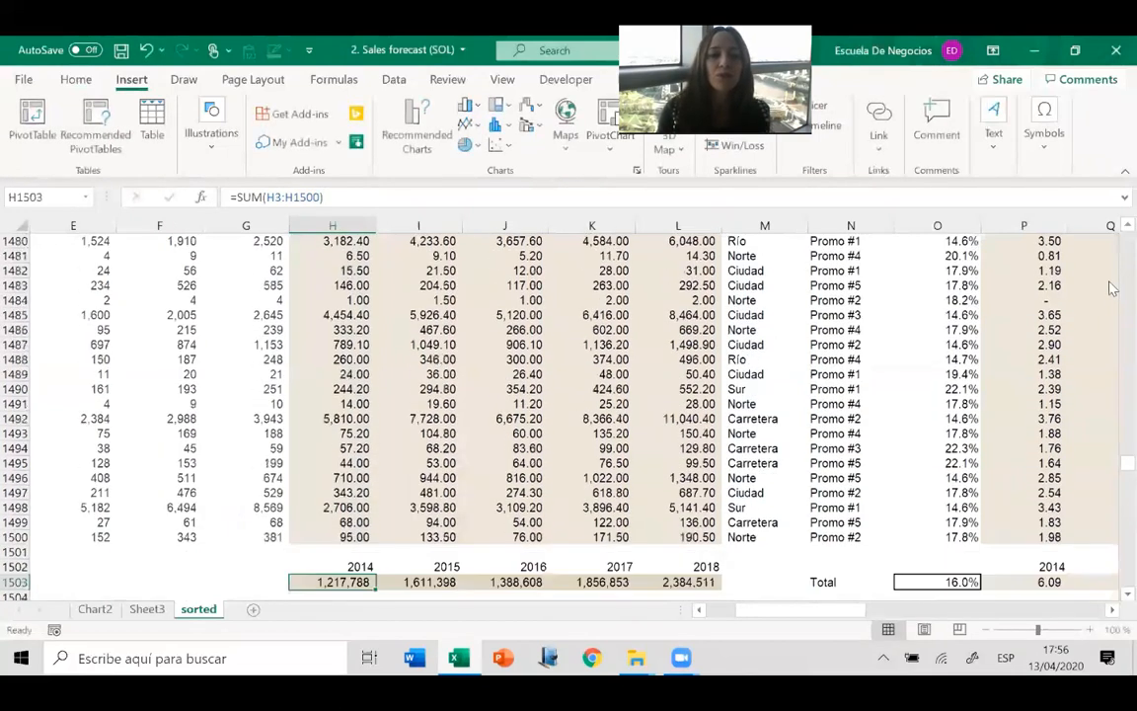
Enter a LOG formula in P1505 that takes the logarithm of Norte's 2014 sales in H1505.
key(ctrl+Down)
key(ctrl+Down)
key(Right)
key(Right)
key(Right)
key(Right)
key(Right)
key(Right)
key(Right)
key(Right)
key(Right)
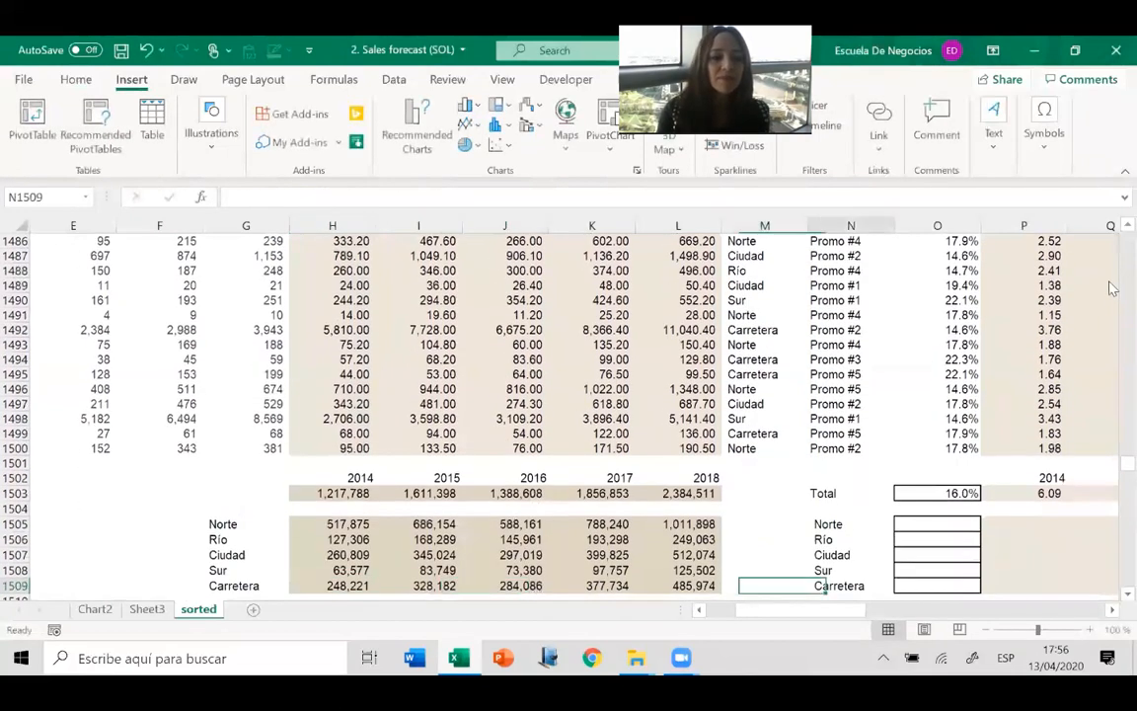
key(Left)
key(Up)
key(Up)
key(Up)
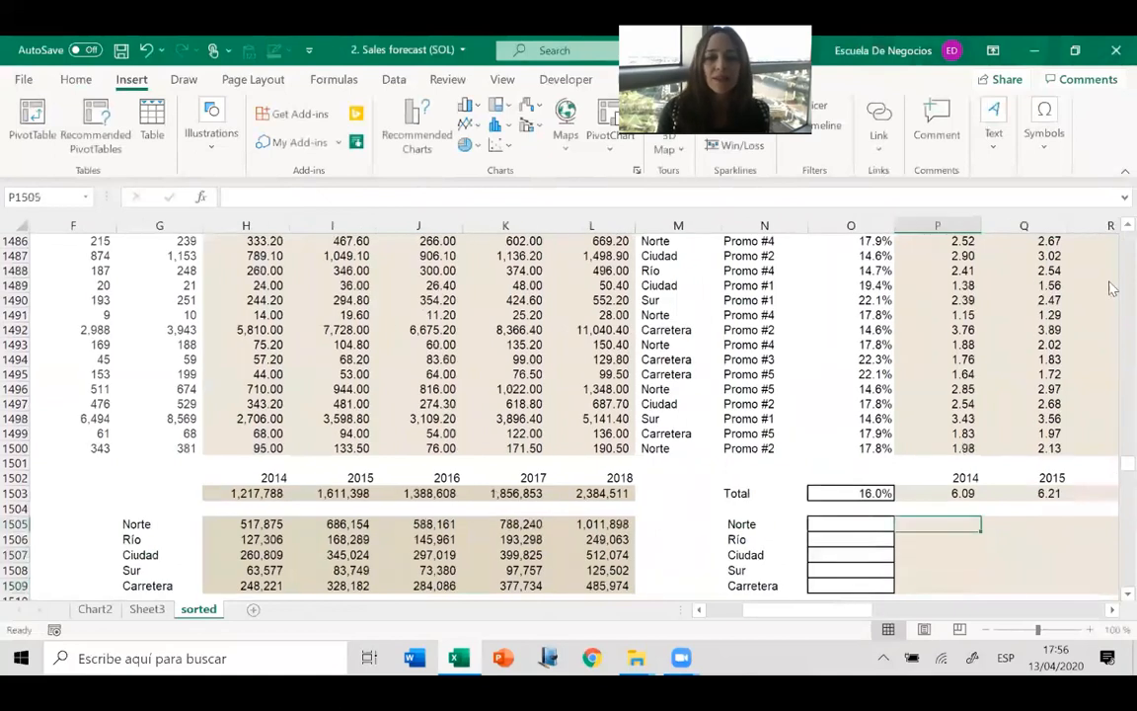
key(Up)
text(+log()
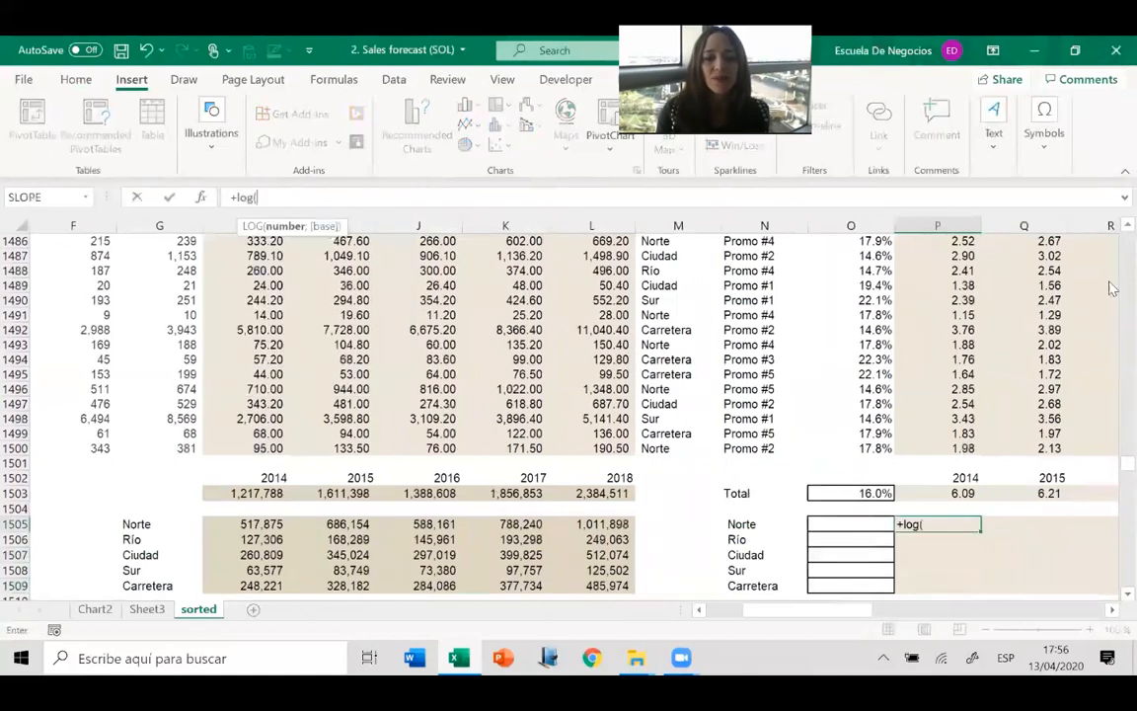
click(232, 521)
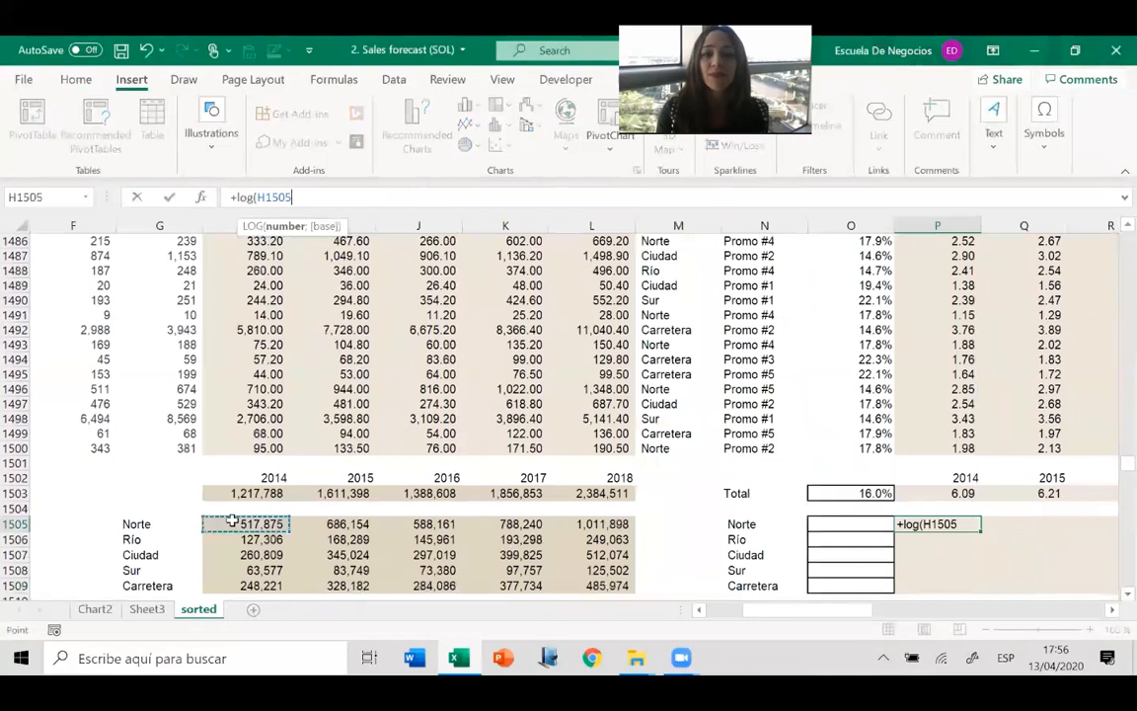
key(ctrl+Return)
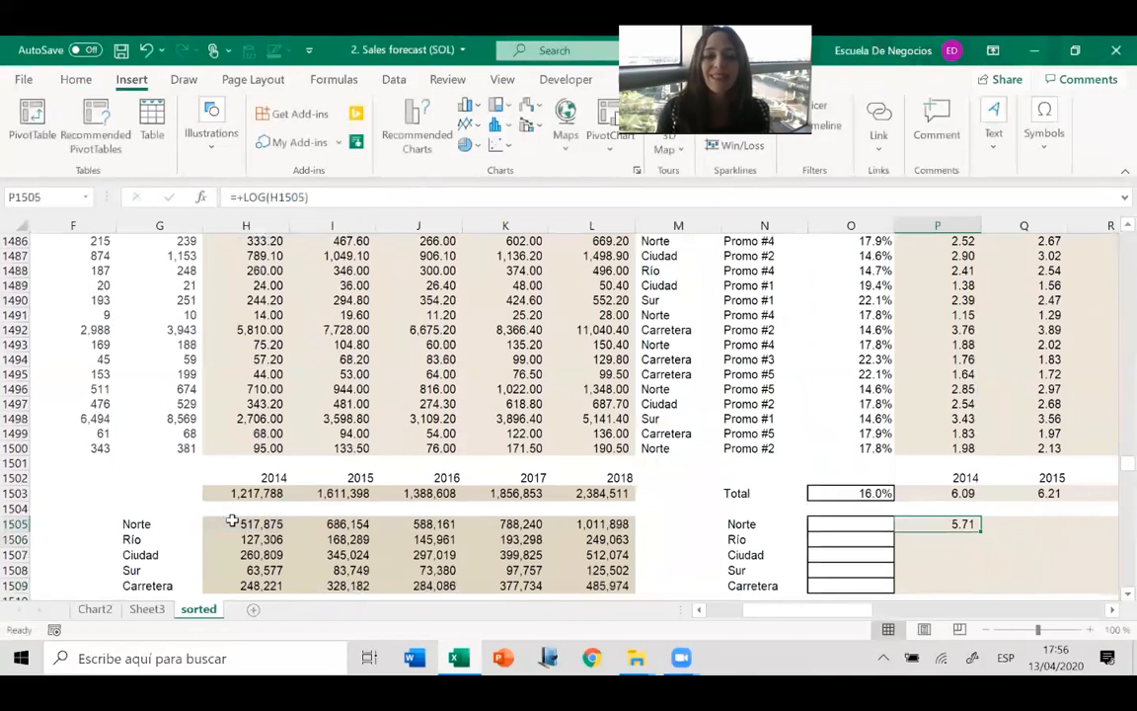
Copy the LOG formula from P1505 to all five branches and years, filling P1505:T1509.
key(ctrl+c)
key(shift+Down)
key(shift+Down)
key(shift+Down)
key(shift+Down)
key(shift+Right)
key(shift+Right)
key(shift+Right)
key(shift+Right)
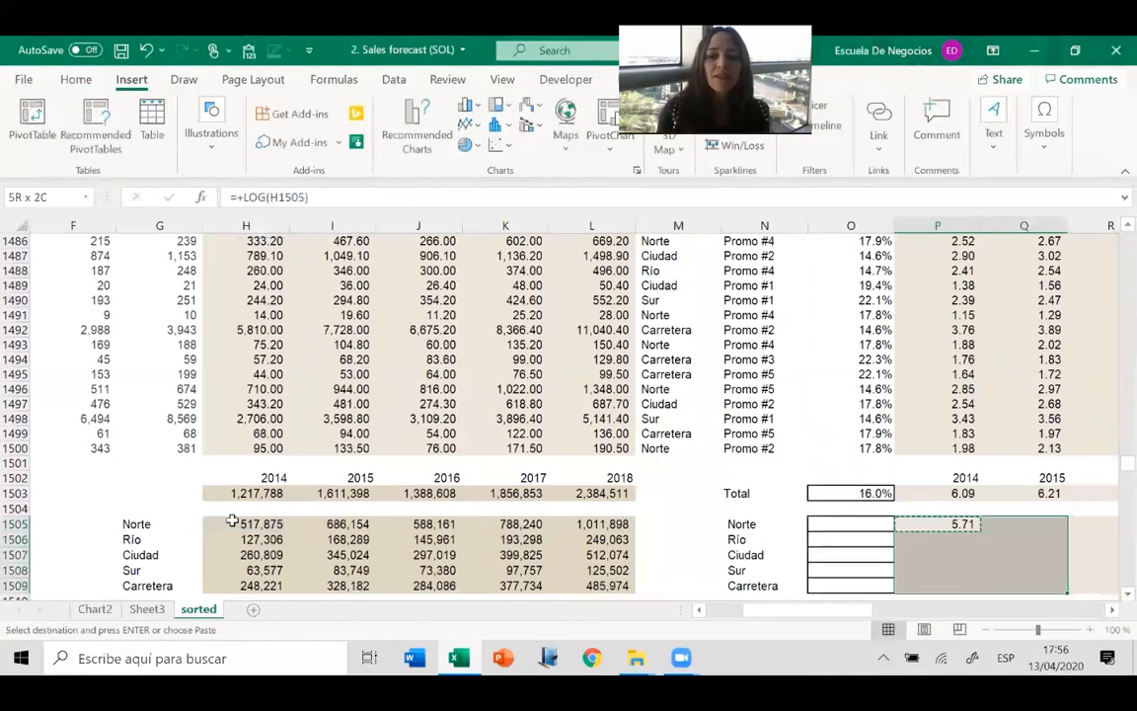
key(Return)
Write a SLOPE formula for Norte in O1505 using the logarithms P1505:T1505 and the YEARS range.
key(Left)
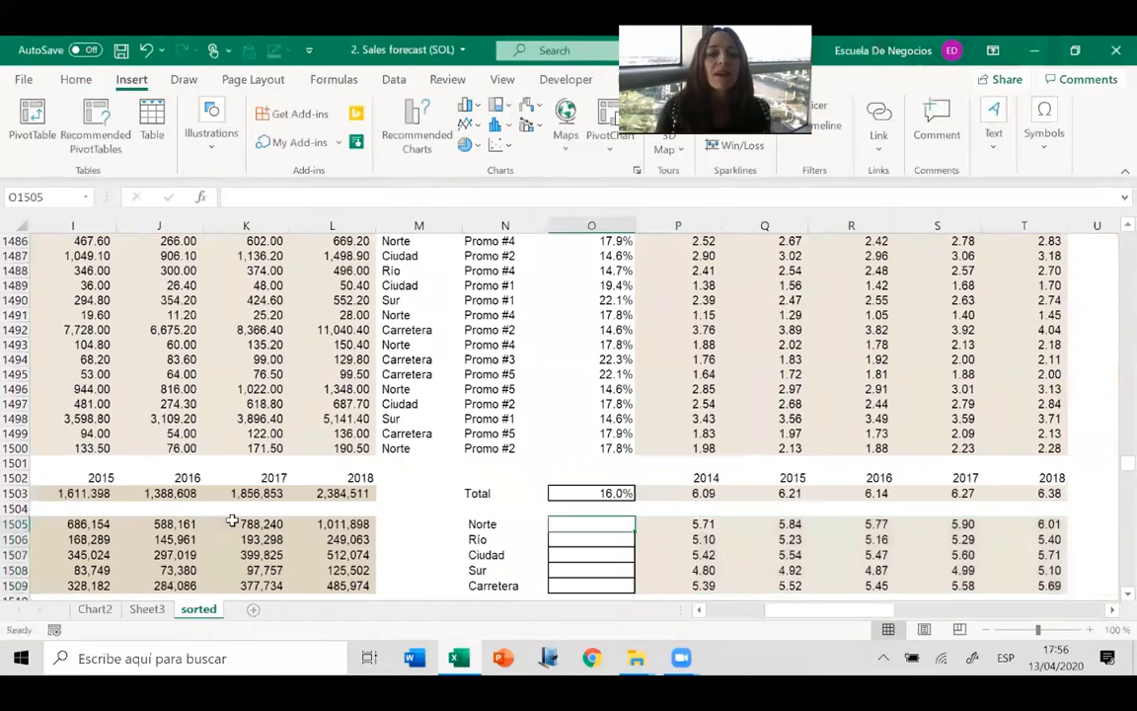
text(+slop)
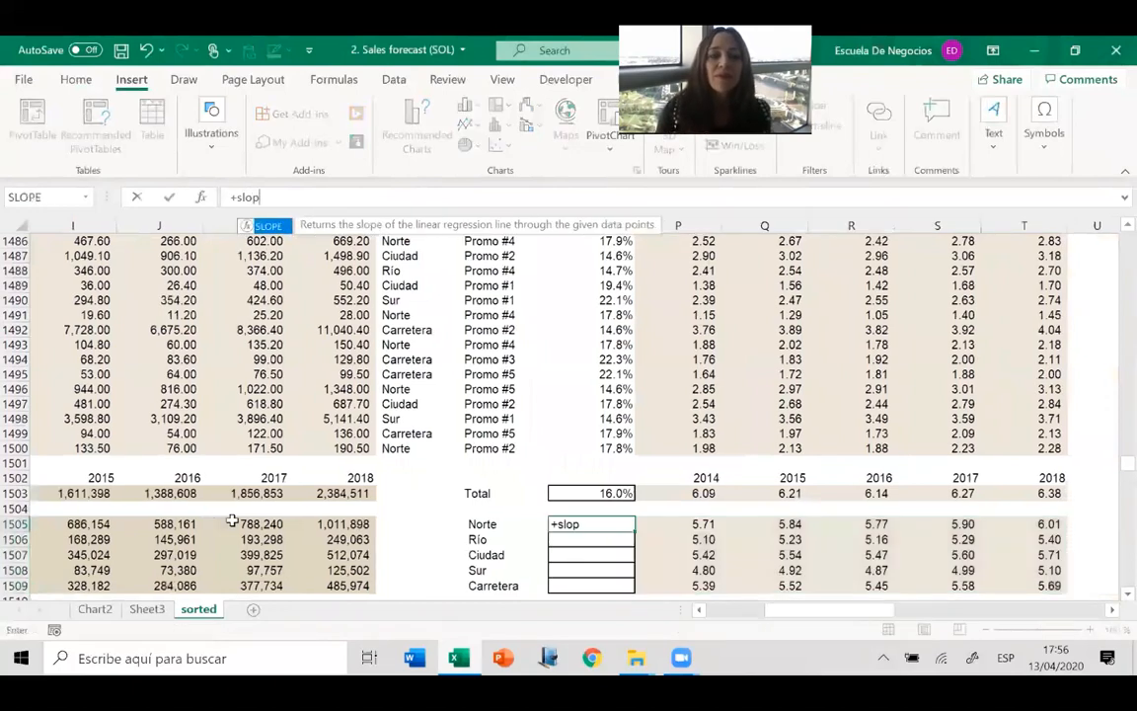
text(e()
key(Right)
key(Right)
key(Left)
key(shift+Right)
key(shift+Right)
key(shift+Right)
key(shift+Right)
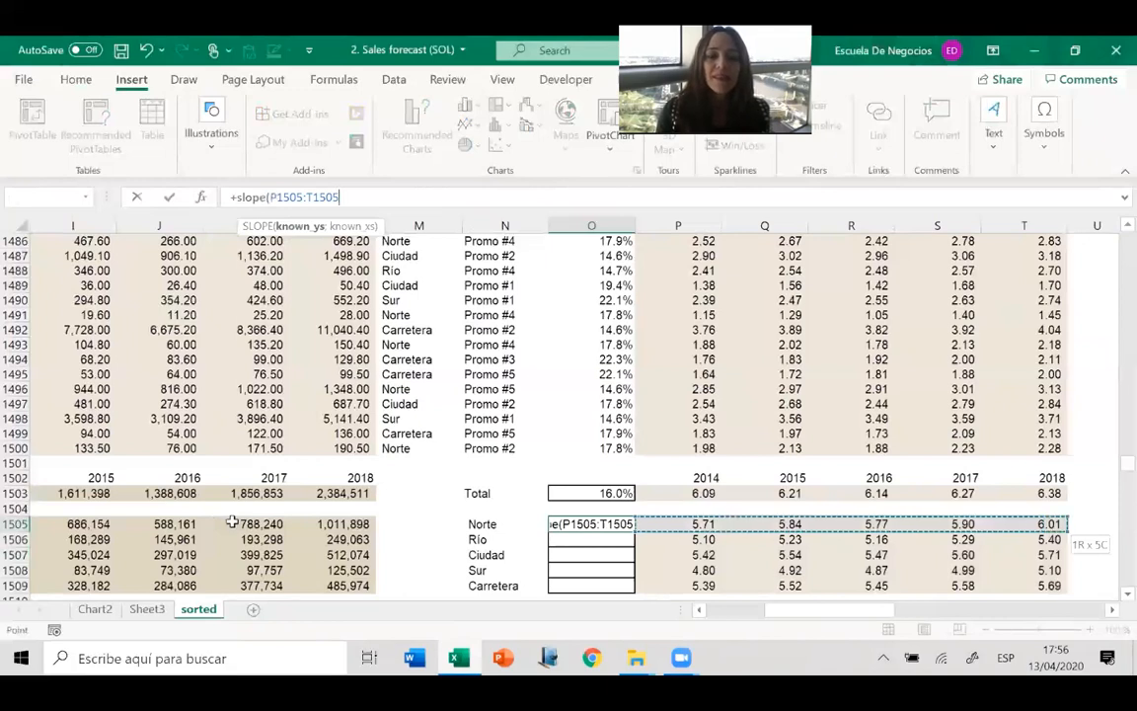
text(;years))
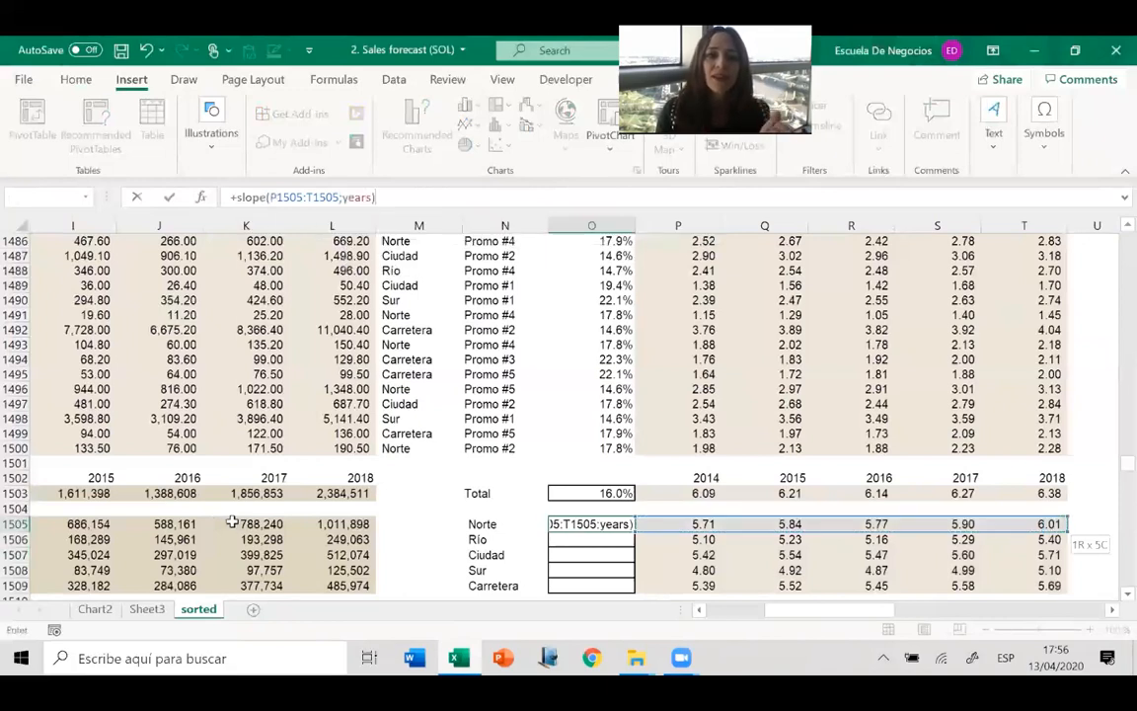
Convert Norte's slope in O1505 into a growth rate by making the formula 10^SLOPE(P1505:T1505;YEARS)-1.
click(235, 197)
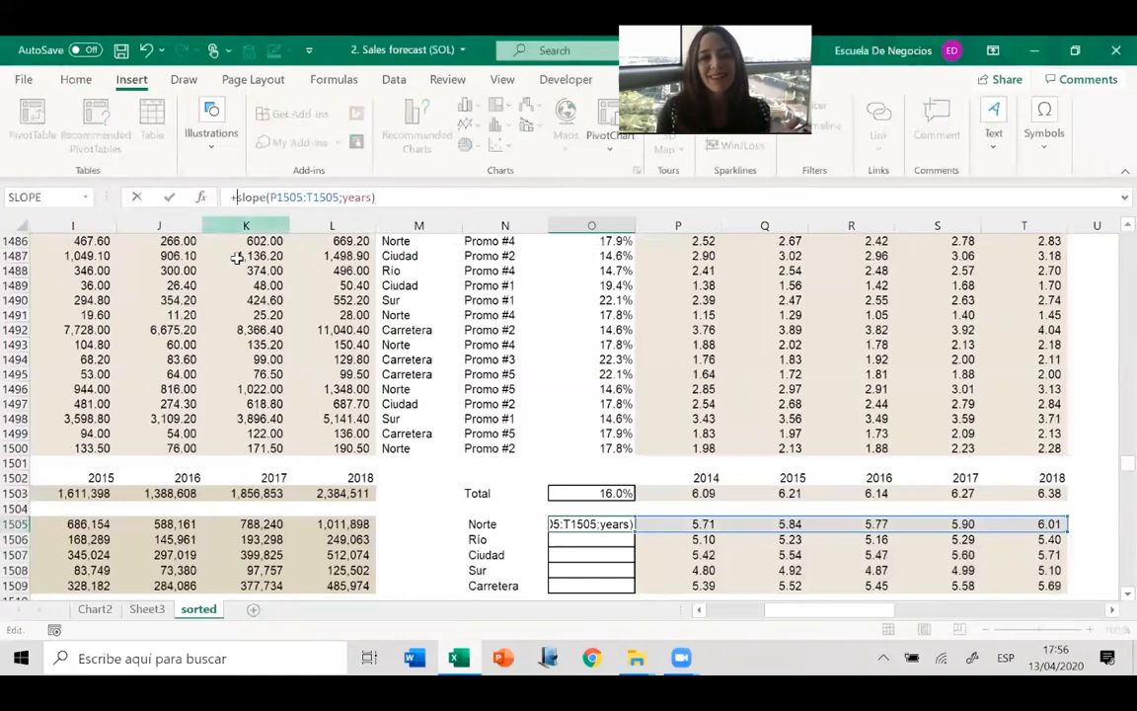
text(10)
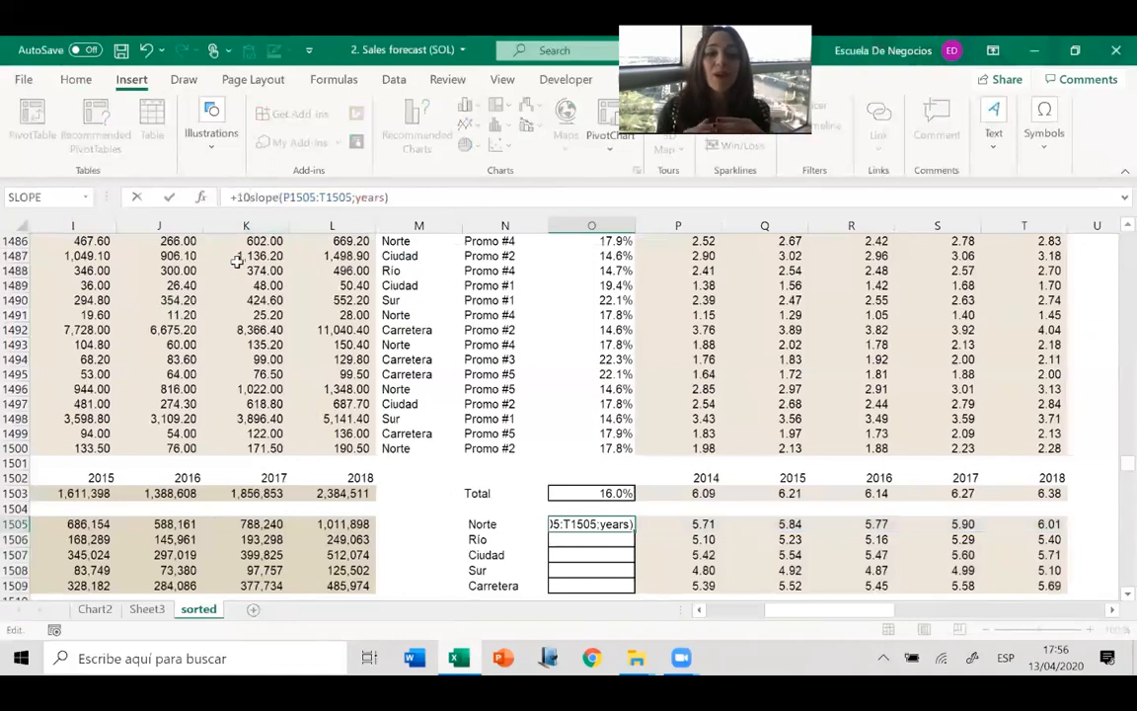
text(^)
click(426, 198)
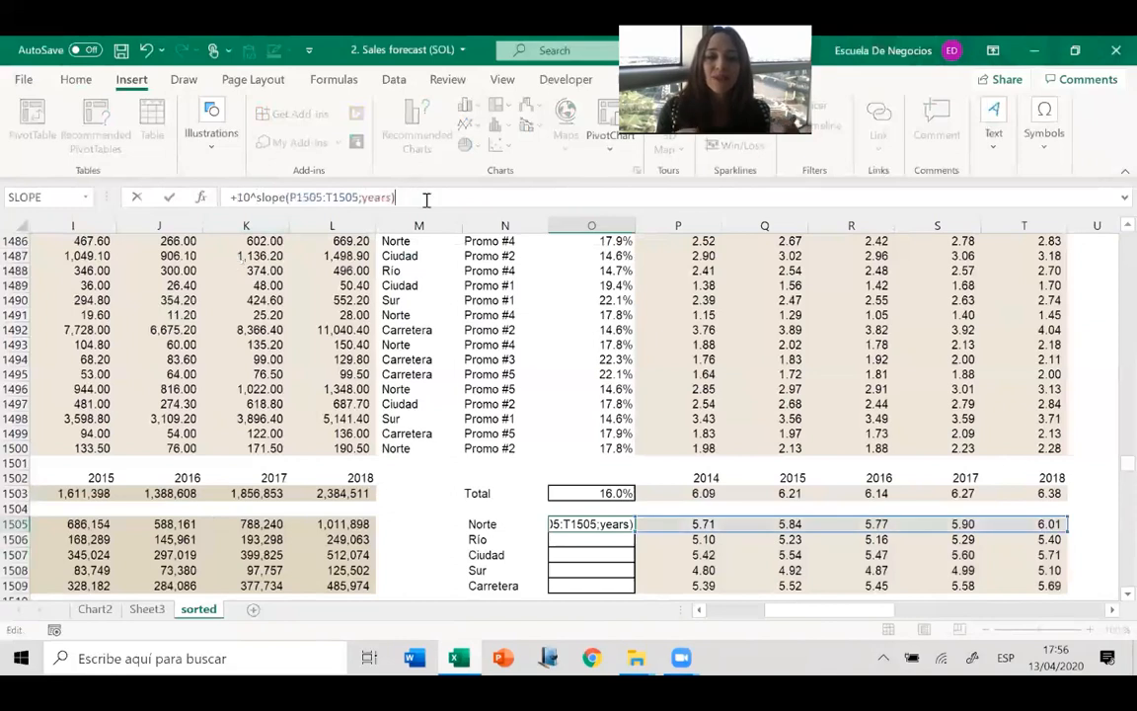
text(-1)
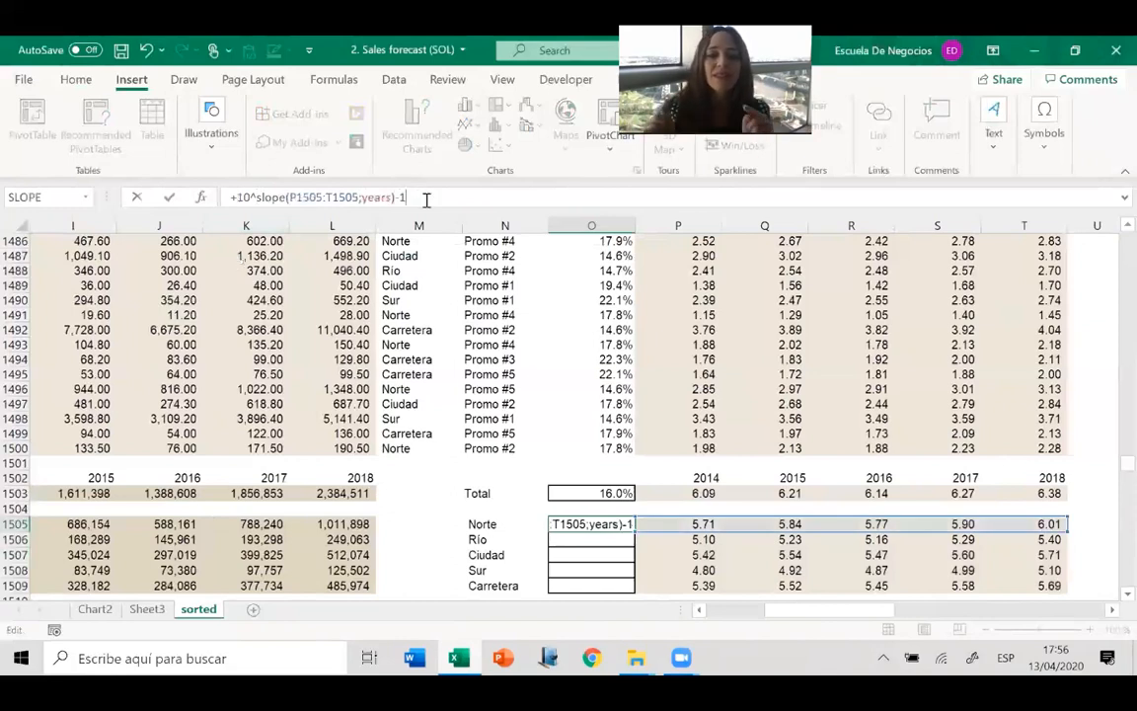
key(Return)
Copy the growth rate formula from O1505 down to the other branches through Carretera in O1509.
key(Up)
key(ctrl+c)
key(shift+Down)
key(shift+Down)
key(shift+Down)
key(shift+Down)
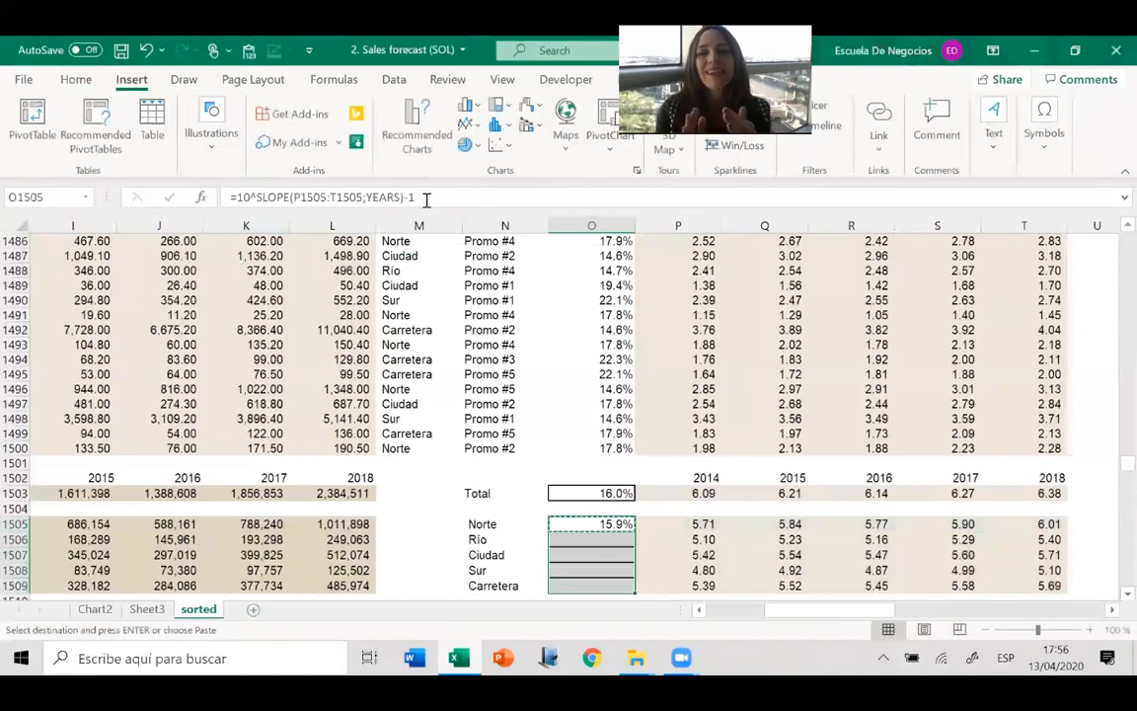
key(Return)
Review the branch growth rates in column O and examine Sur's growth rate and sales formulas in row 1508.
key(Left)
key(Down)
key(Down)
key(Down)
key(Down)
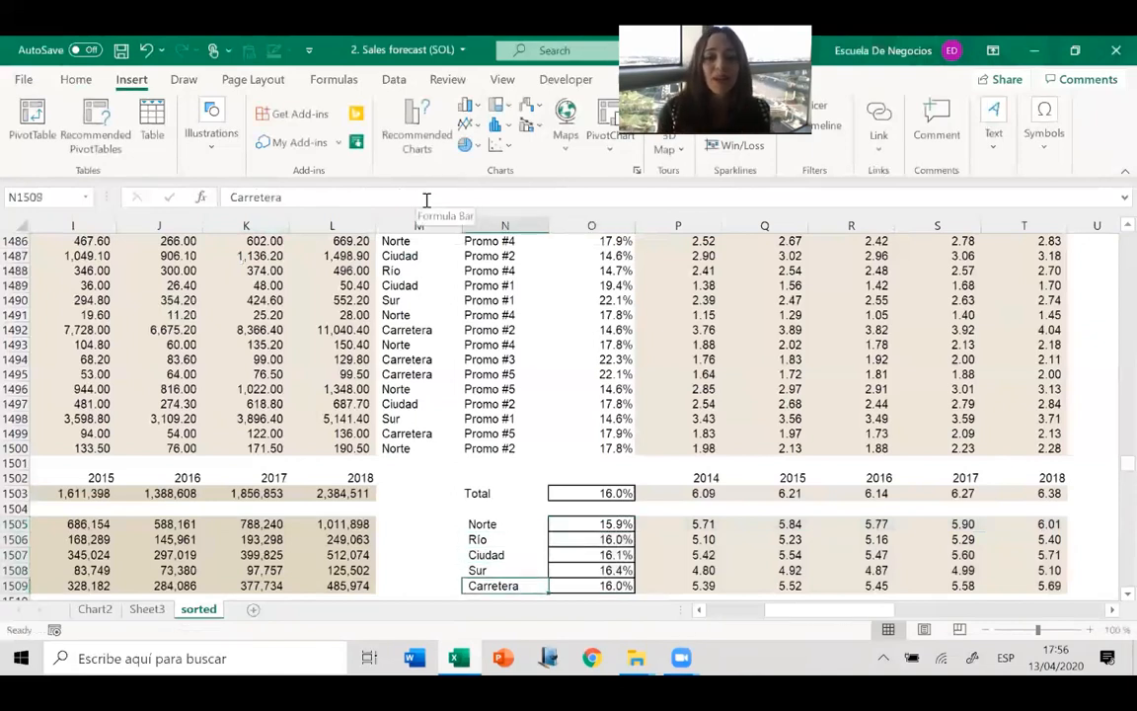
key(Down)
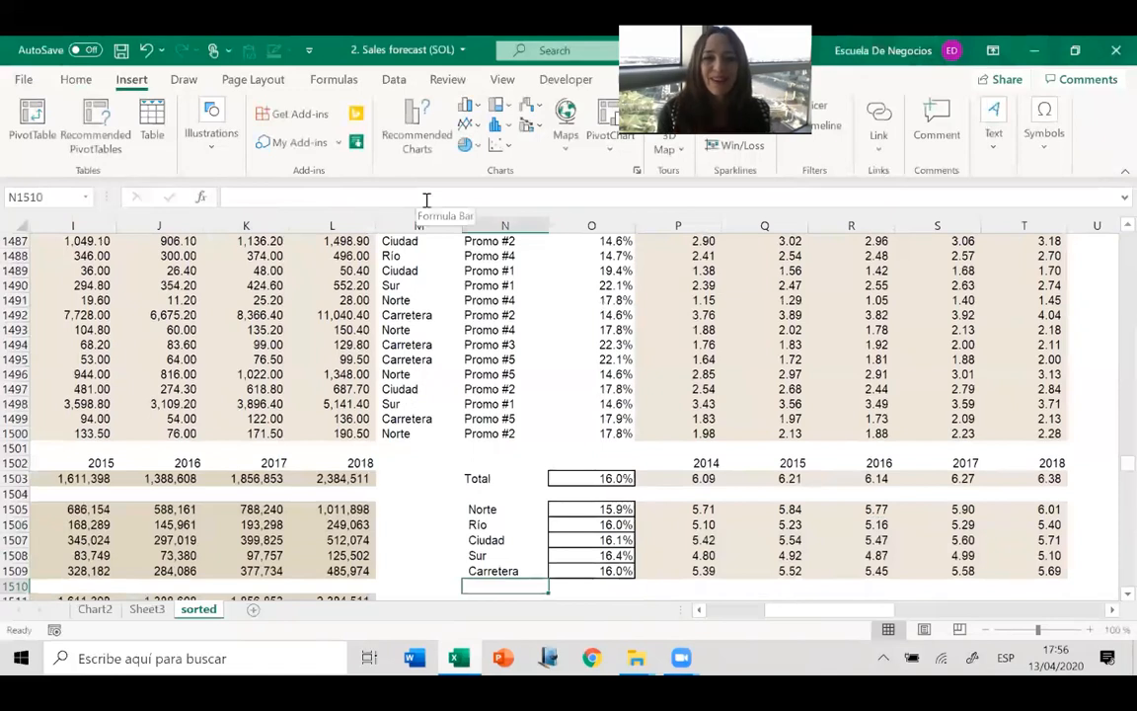
key(Up)
key(Up)
key(Right)
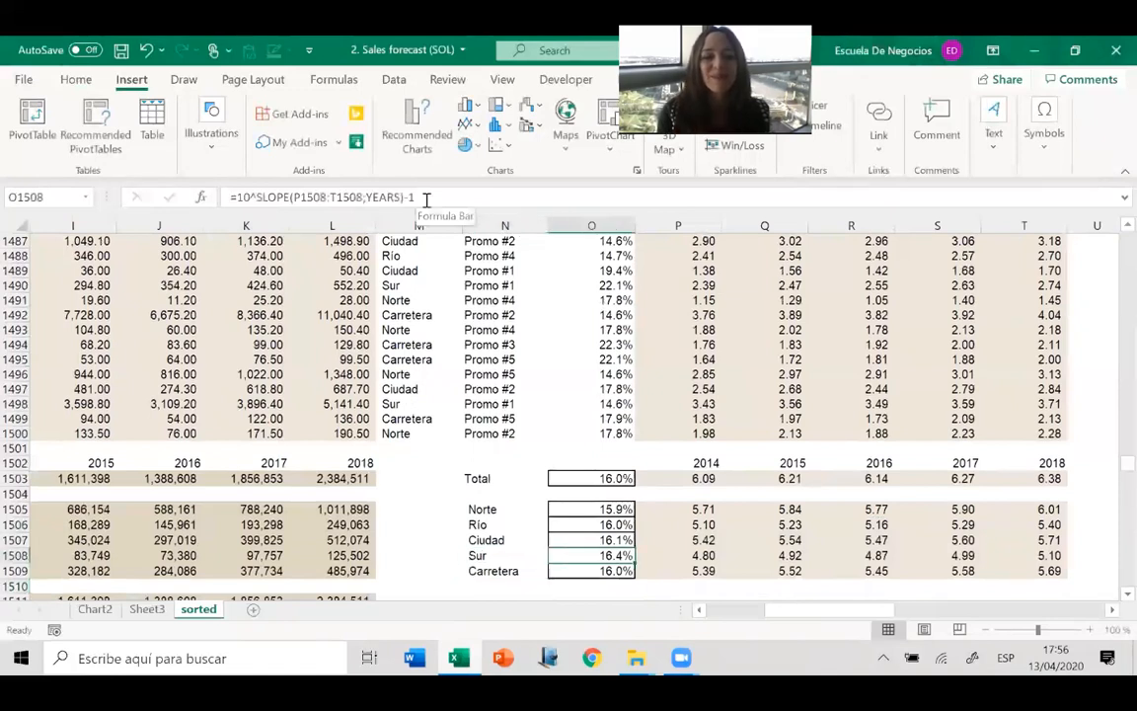
key(Left)
key(Left)
key(Left)
key(Left)
key(Left)
key(Left)
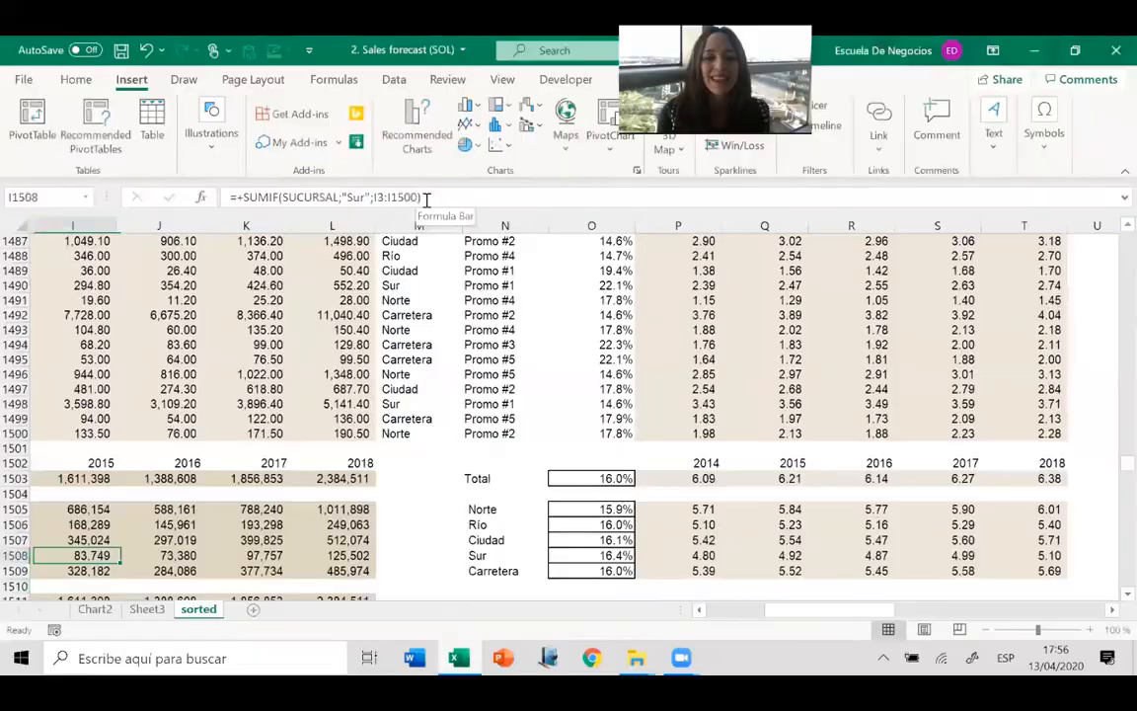